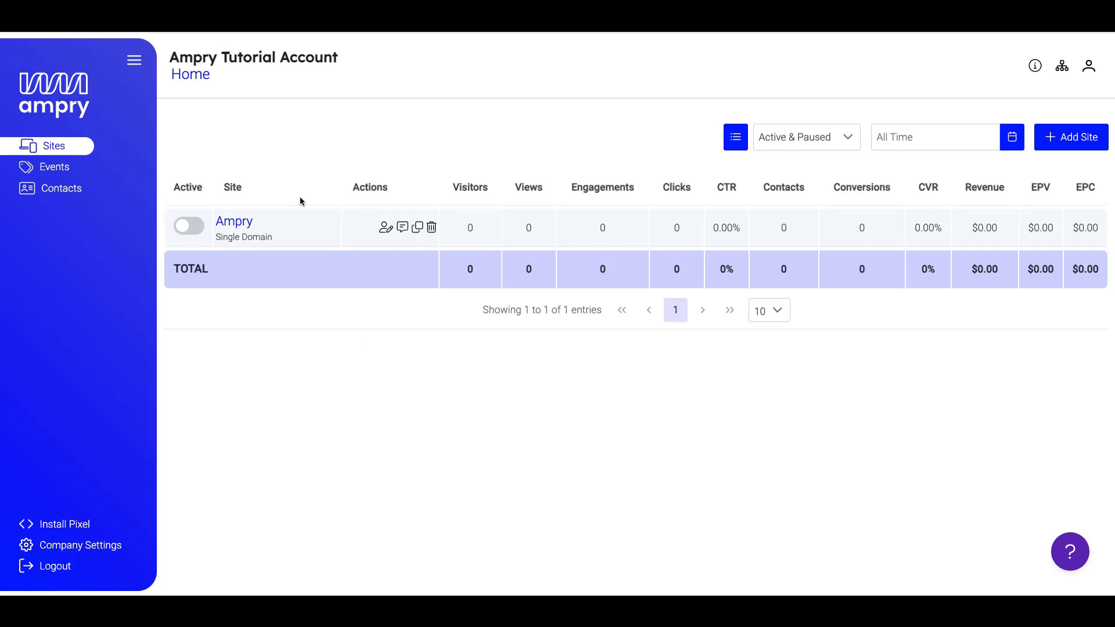
# Open the Welcome Pop placement of the Ampry site and bring up its placement settings for editing.
pyautogui.click(240, 222)
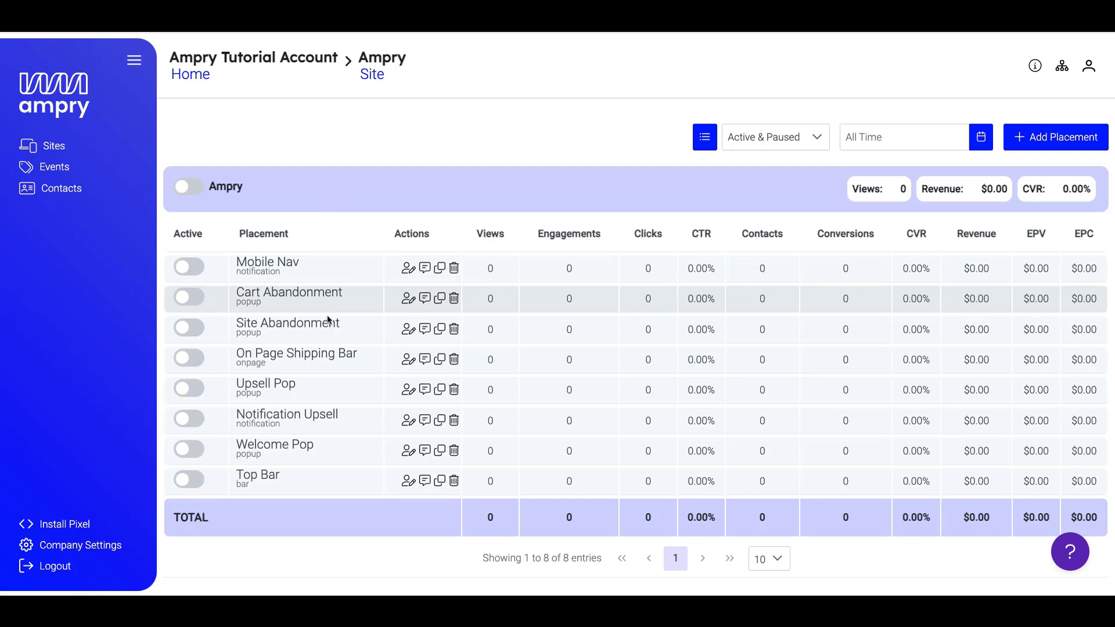
pyautogui.click(293, 448)
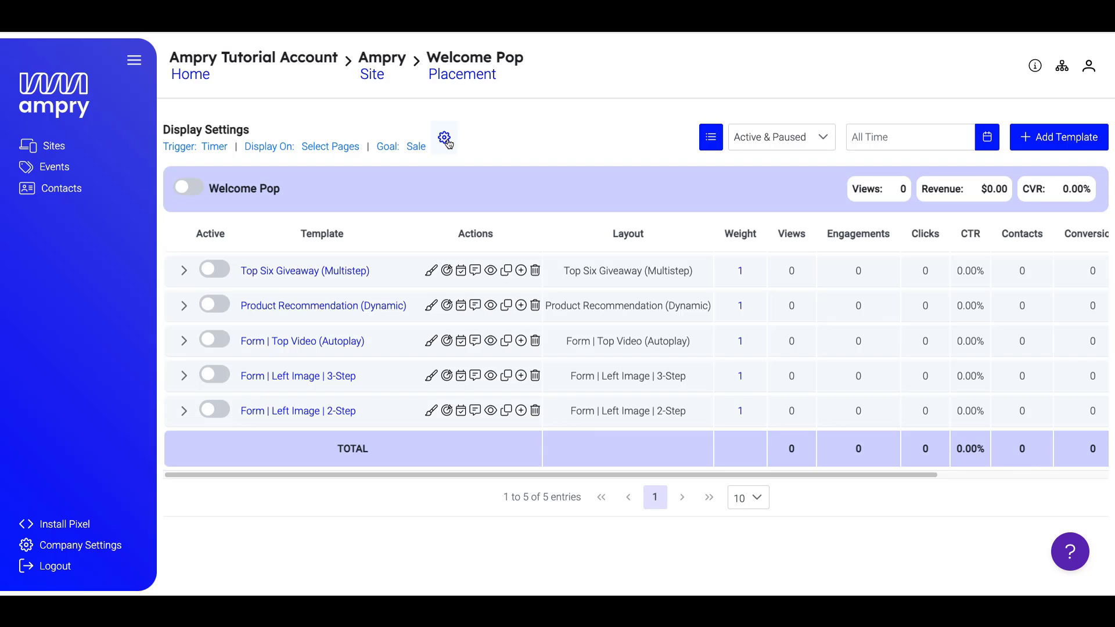
pyautogui.click(445, 138)
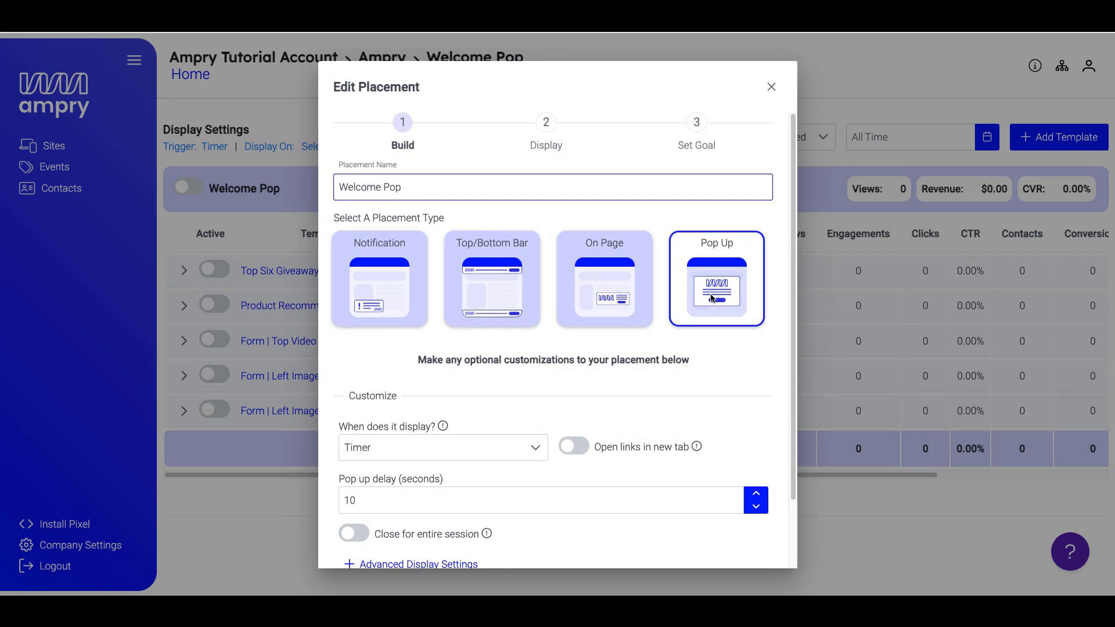
# Examine the pop-up's display trigger, delay and advanced display settings, and proceed to the Display stage.
pyautogui.scroll(-2, 525, 286)
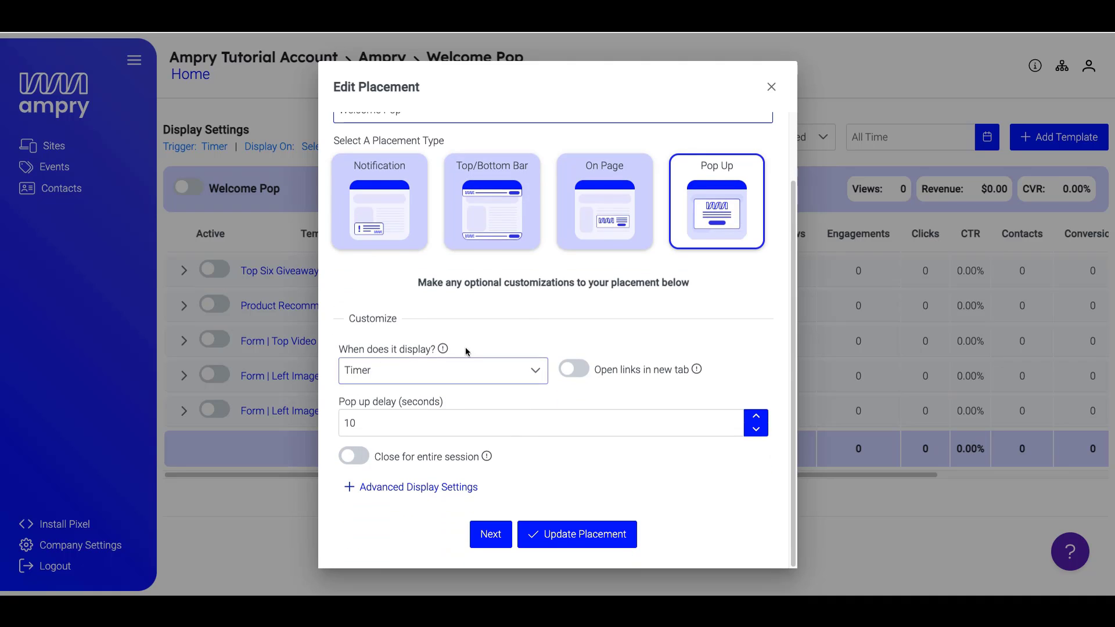
pyautogui.click(479, 434)
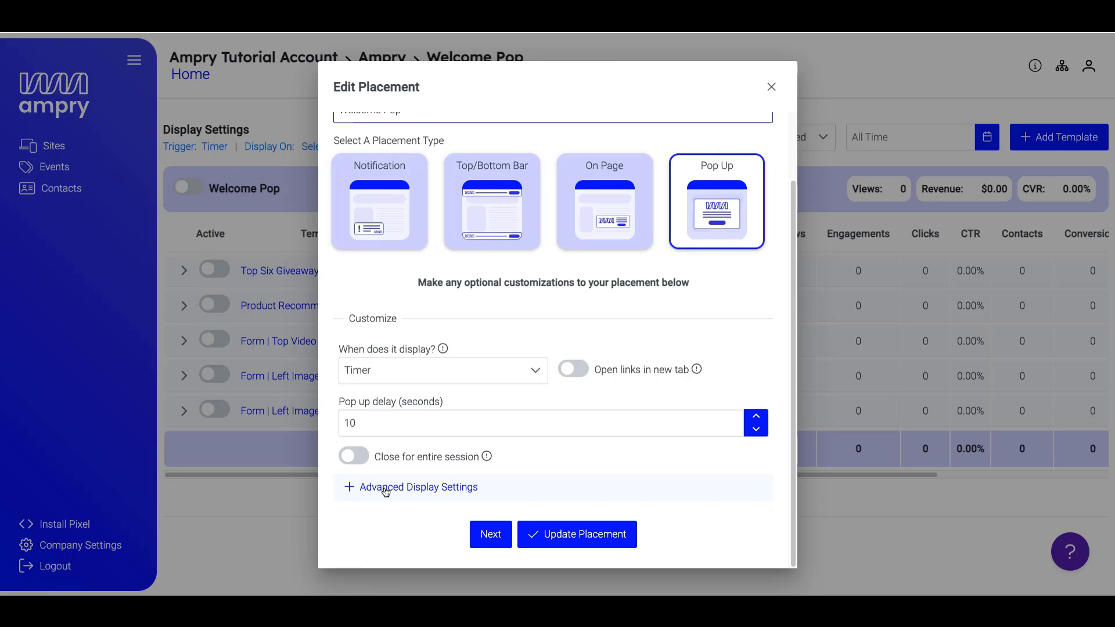
pyautogui.click(386, 488)
pyautogui.scroll(-3, 377, 491)
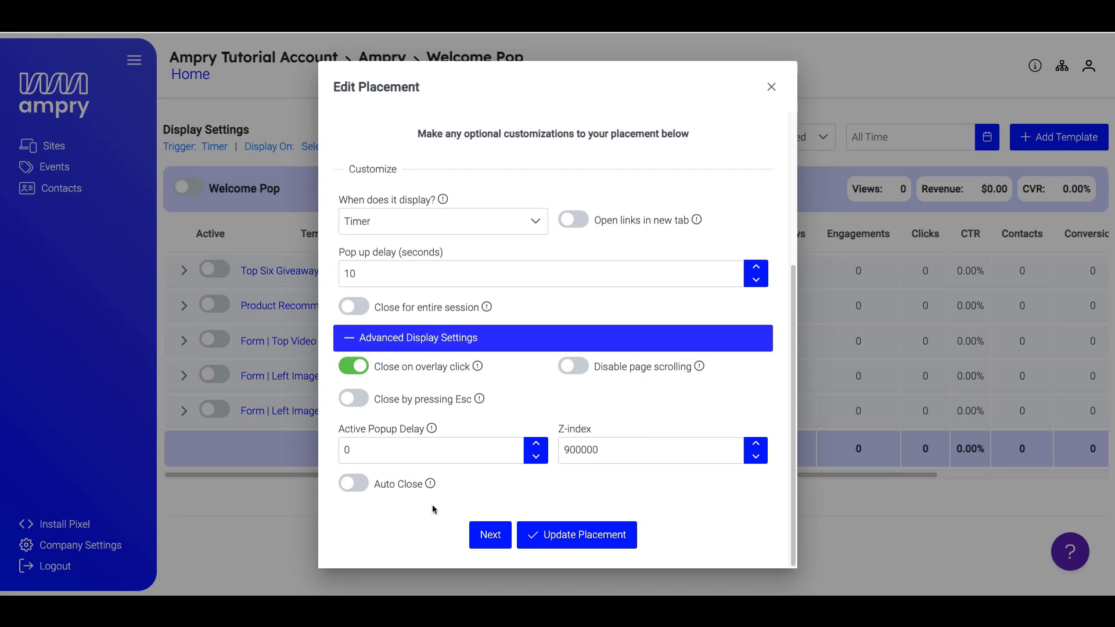
pyautogui.click(491, 537)
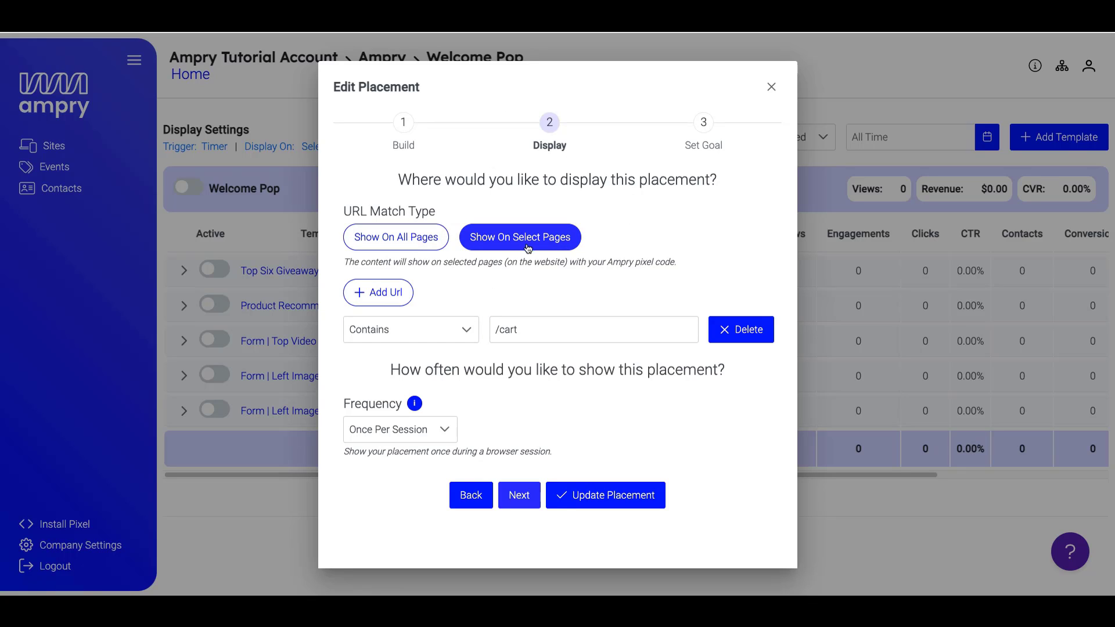
# Check the select-pages URL rule and the available frequency options, and proceed to the Set Goal stage.
pyautogui.click(507, 340)
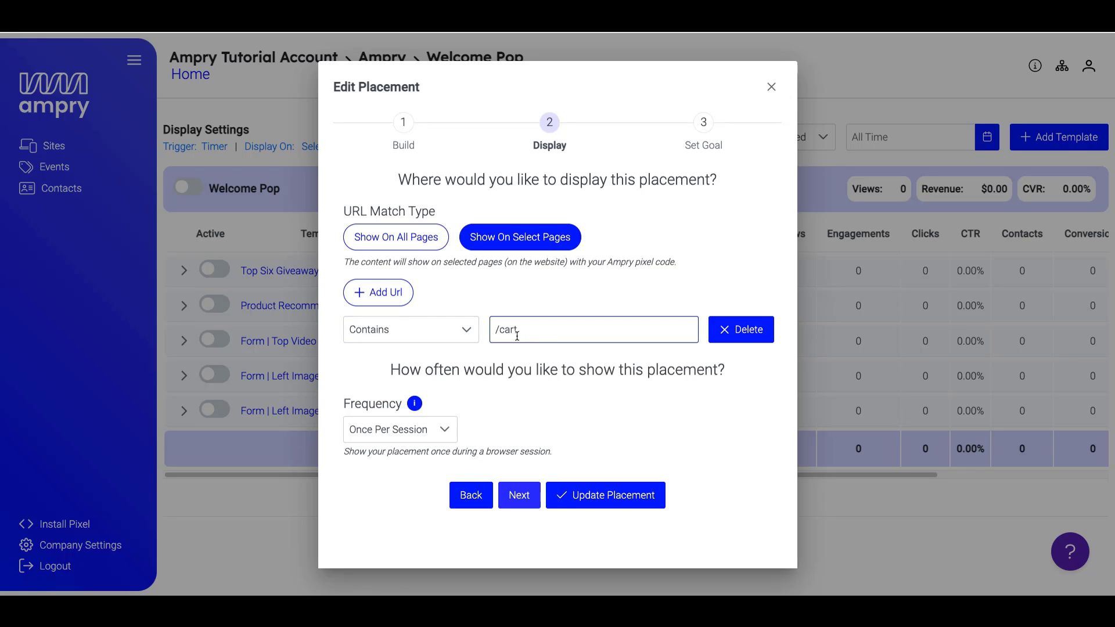
pyautogui.click(444, 431)
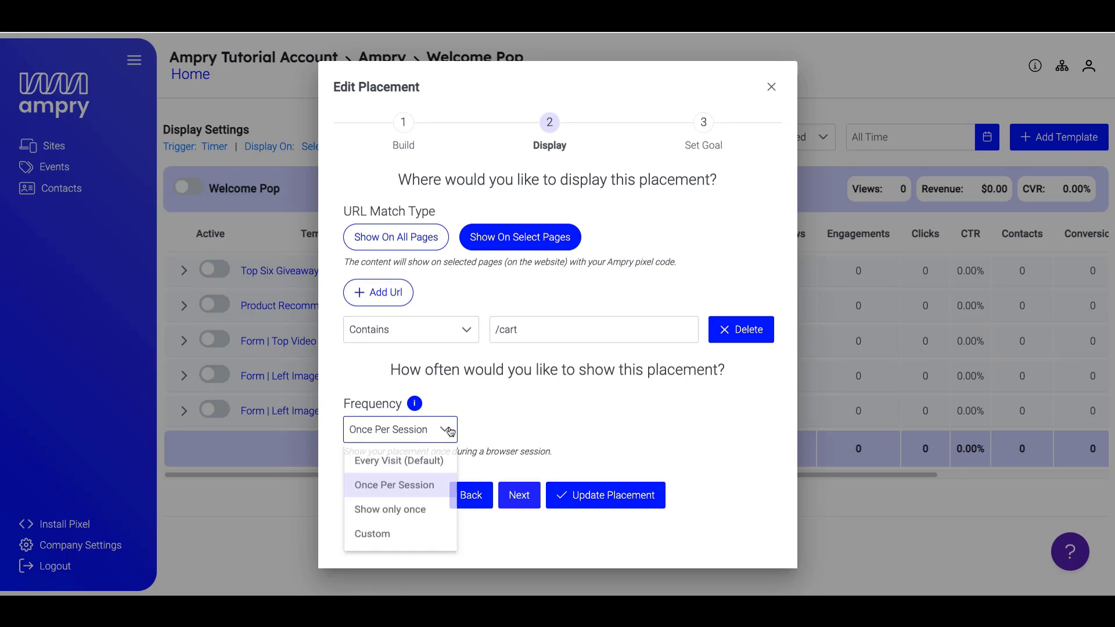
pyautogui.click(535, 454)
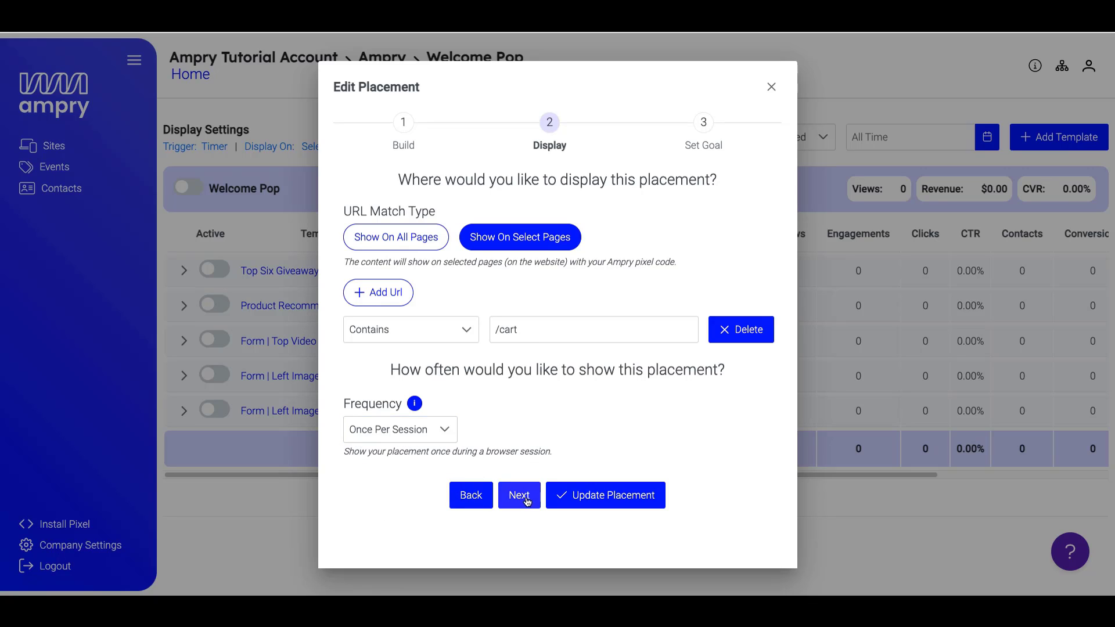
pyautogui.click(525, 501)
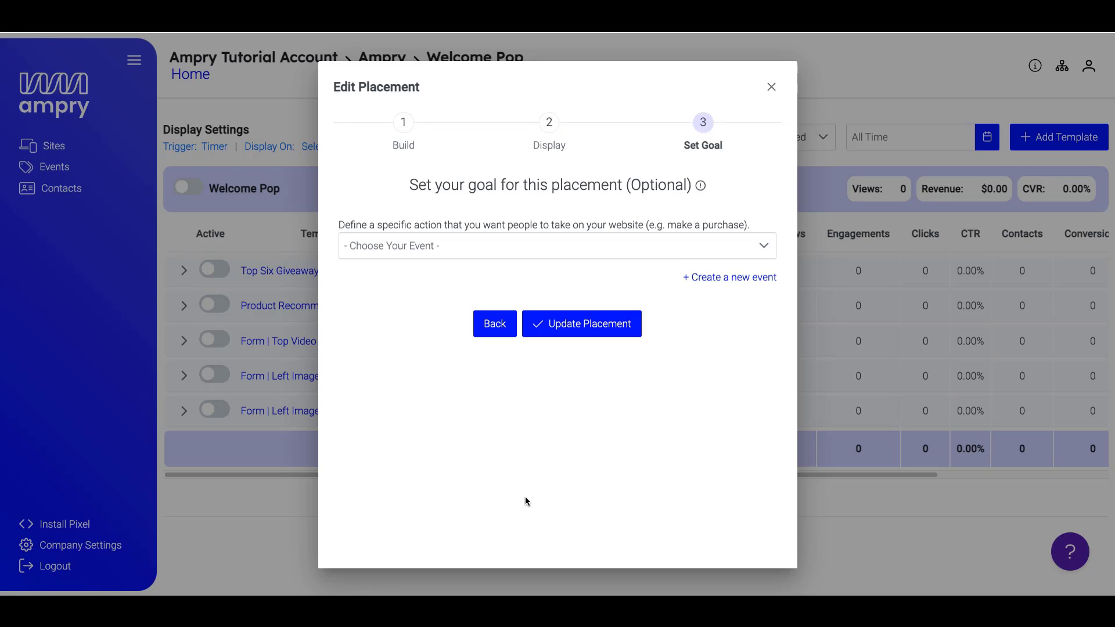
# Set the placement's goal event to Sale and save the updated placement.
pyautogui.click(495, 249)
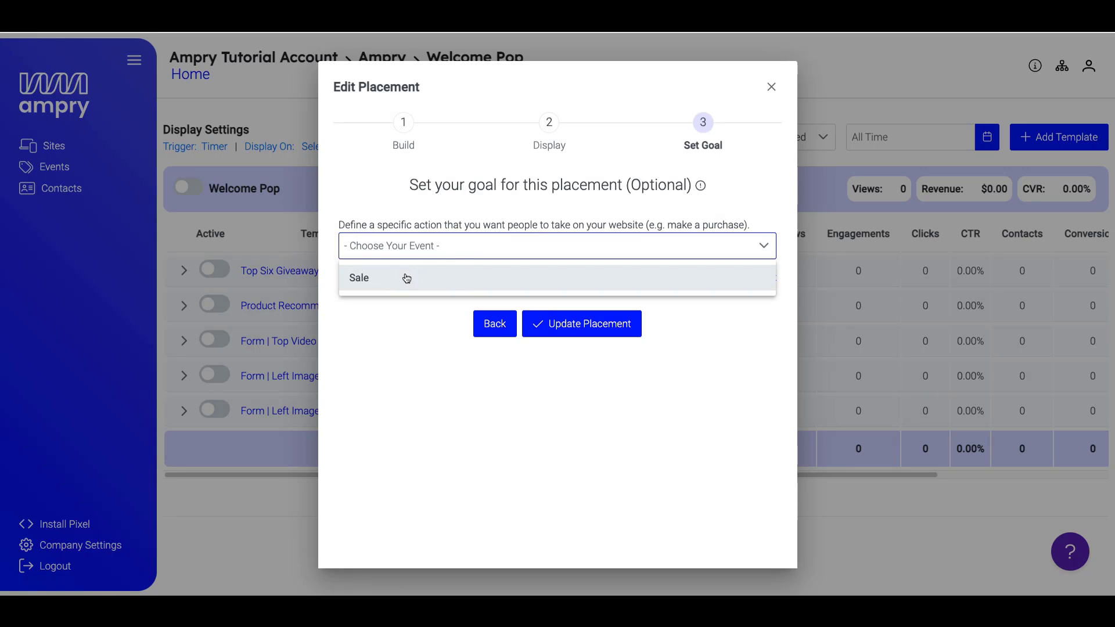
pyautogui.click(391, 284)
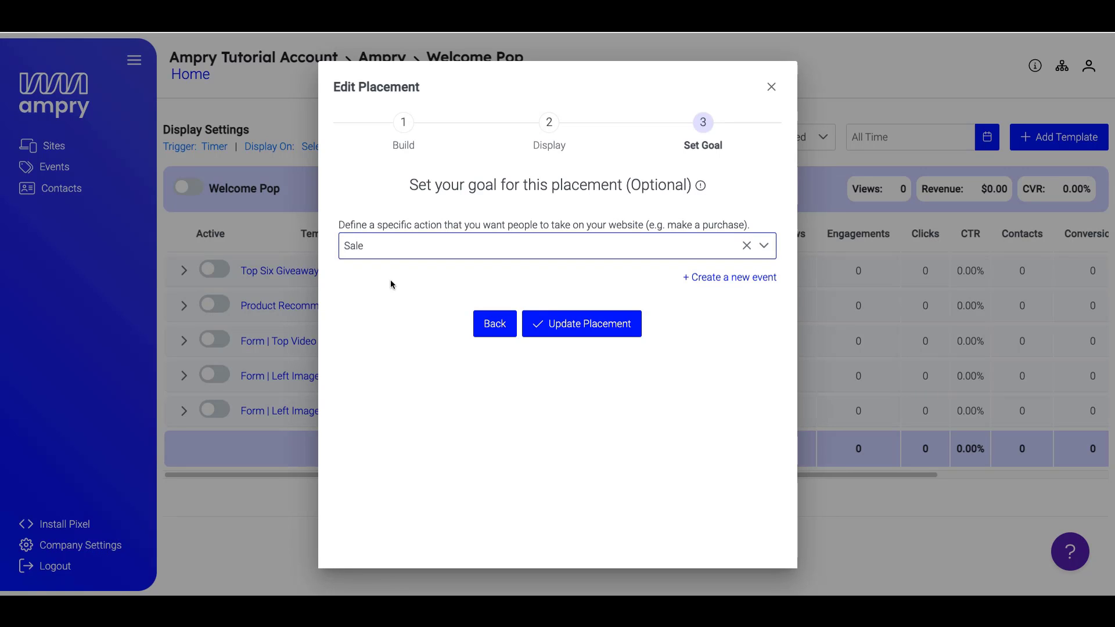
pyautogui.click(595, 332)
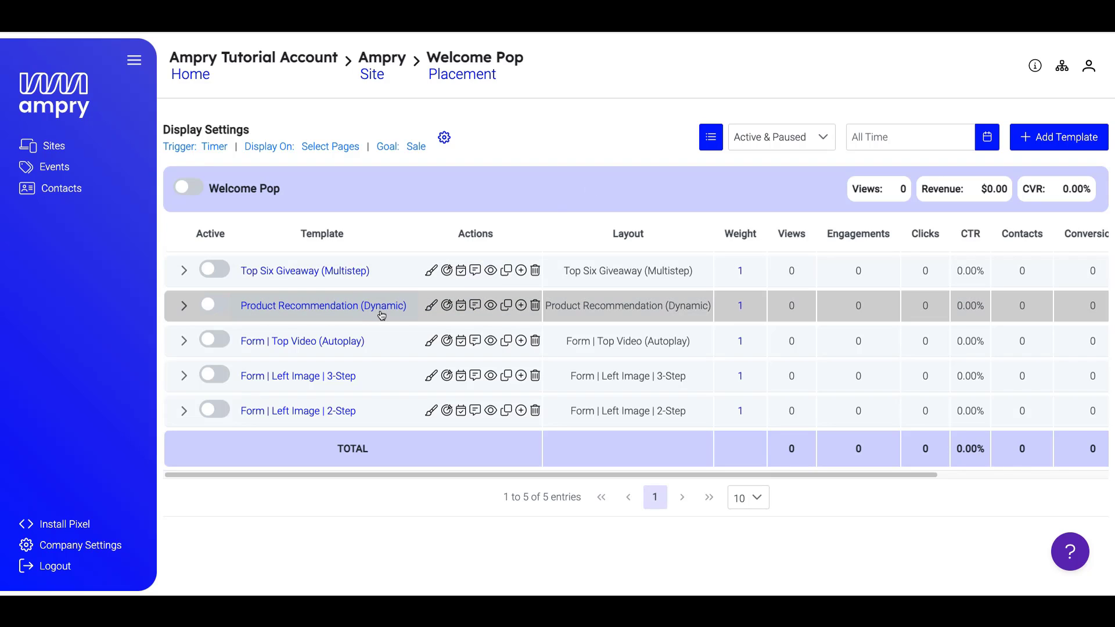
# Open the Product Recommendation (Dynamic) template for design editing and expand the fields of Content 1.
pyautogui.click(431, 308)
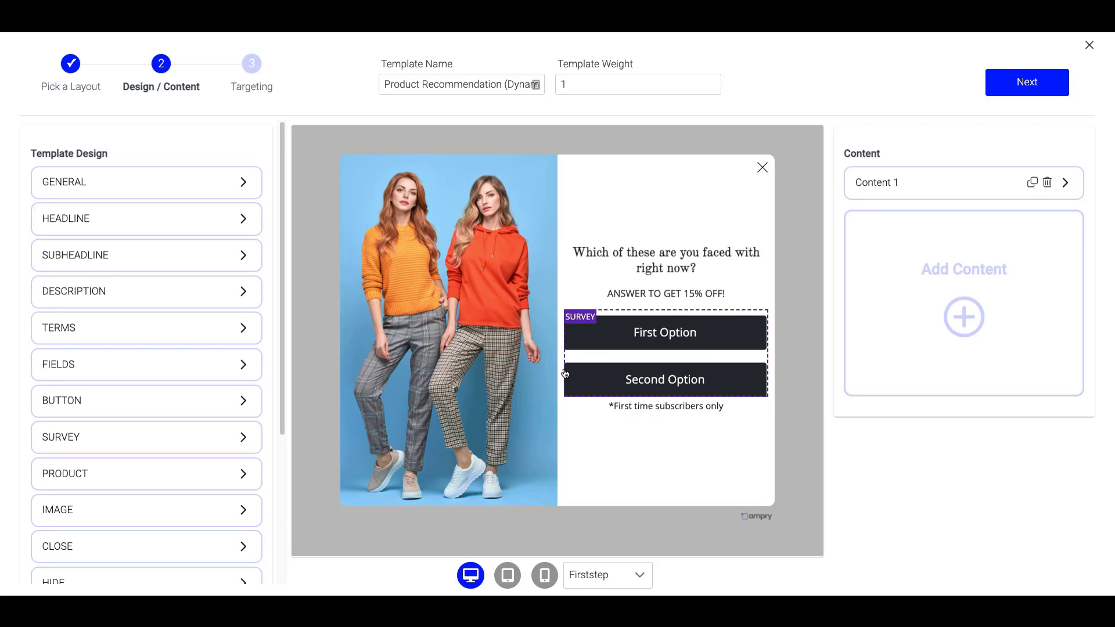
pyautogui.click(900, 193)
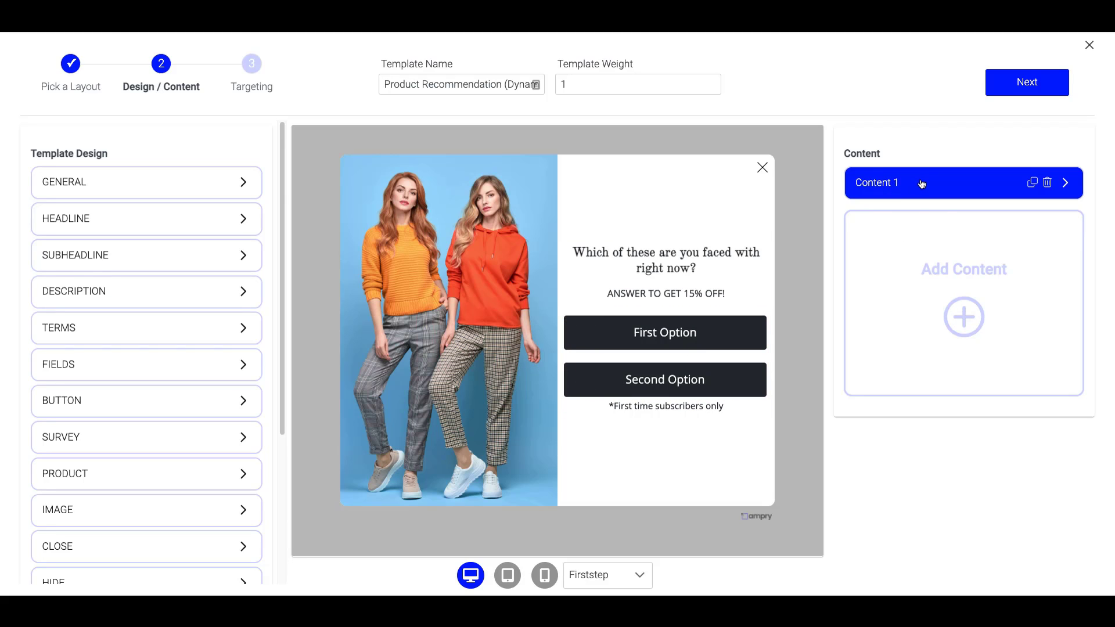
pyautogui.click(922, 184)
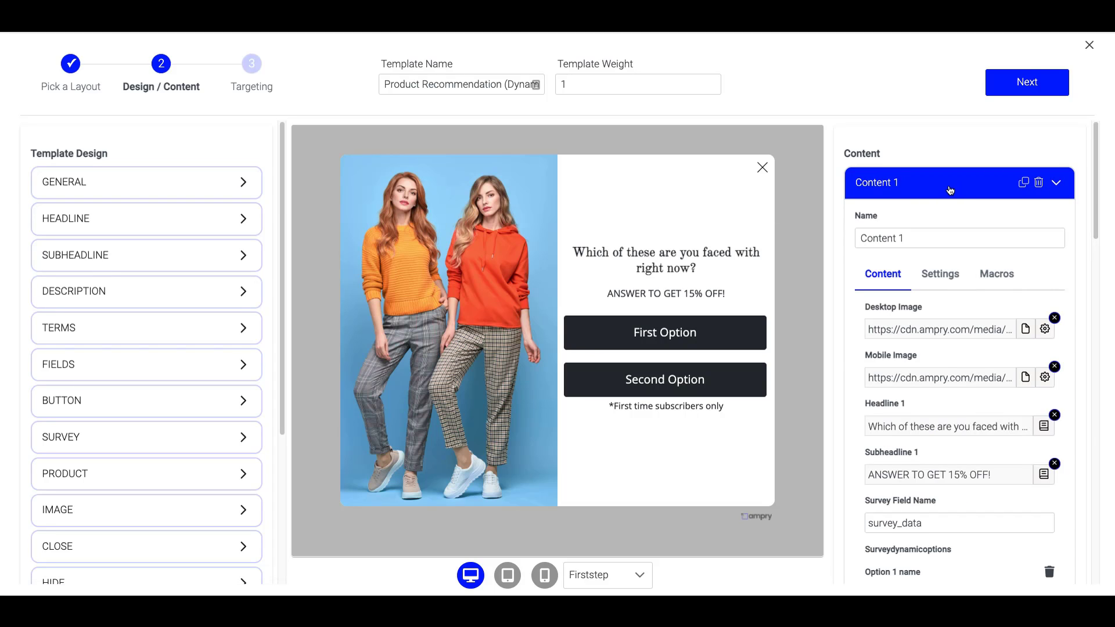
pyautogui.scroll(-2, 951, 190)
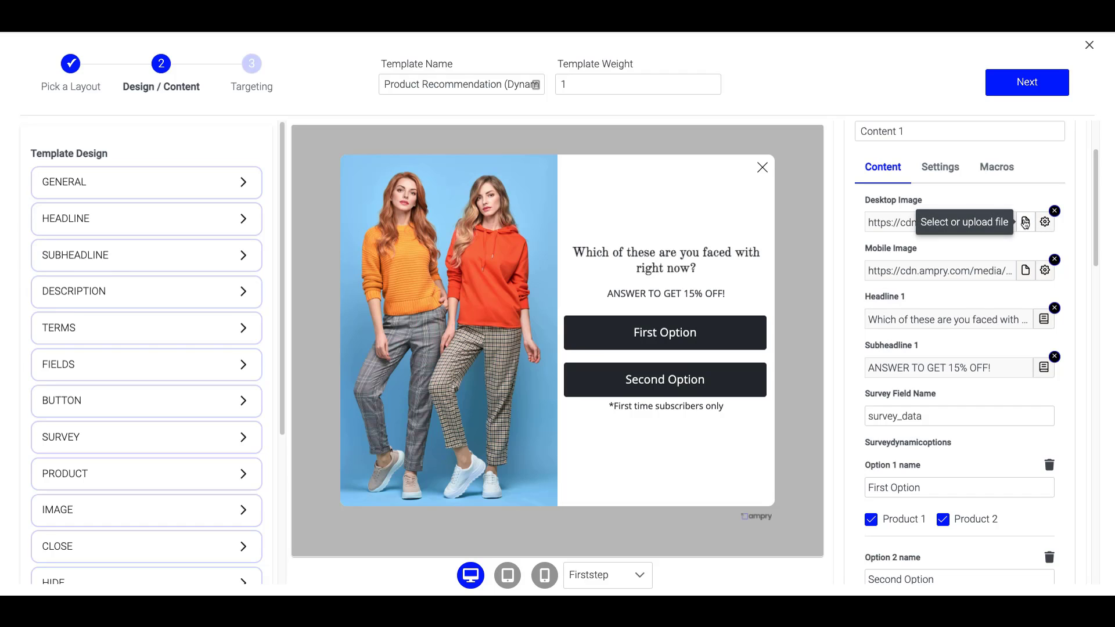
# Replace the desktop image with the medium-size Unsplash photo of the smiling long-haired woman in a black sweater.
pyautogui.click(1025, 222)
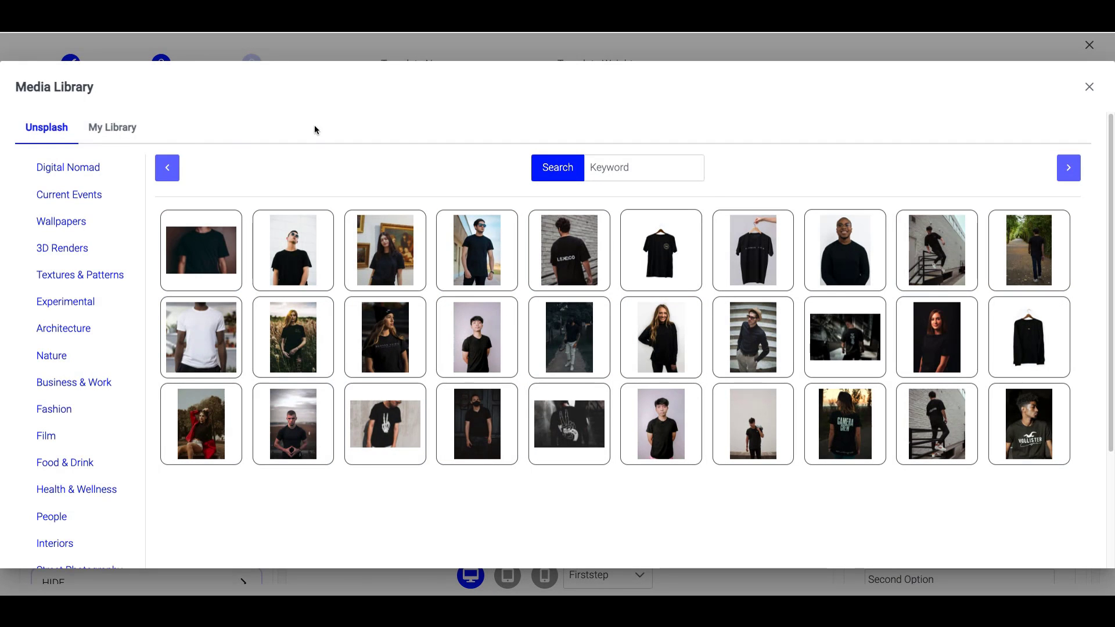
pyautogui.click(674, 341)
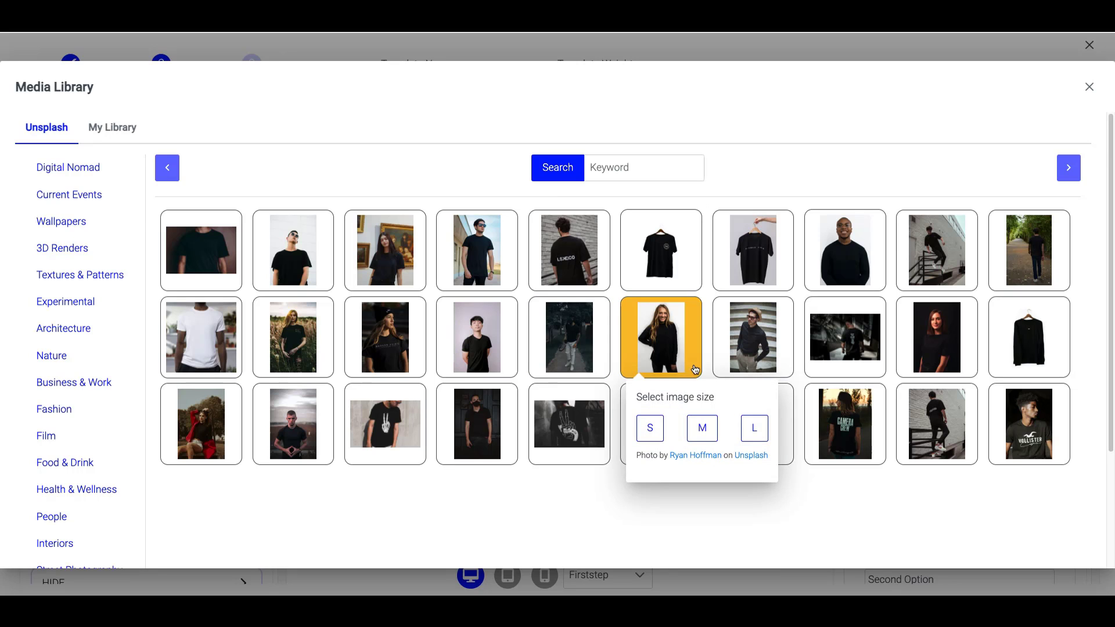
pyautogui.click(702, 428)
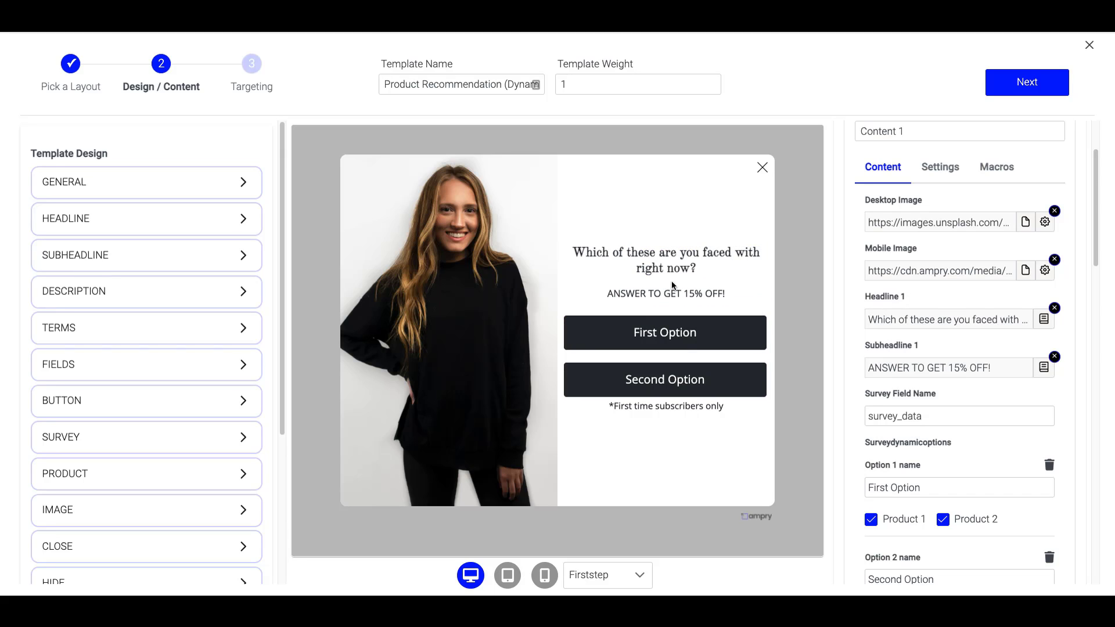
# Change the Headline 1 text to "What are you looking for today?".
pyautogui.scroll(1, 944, 416)
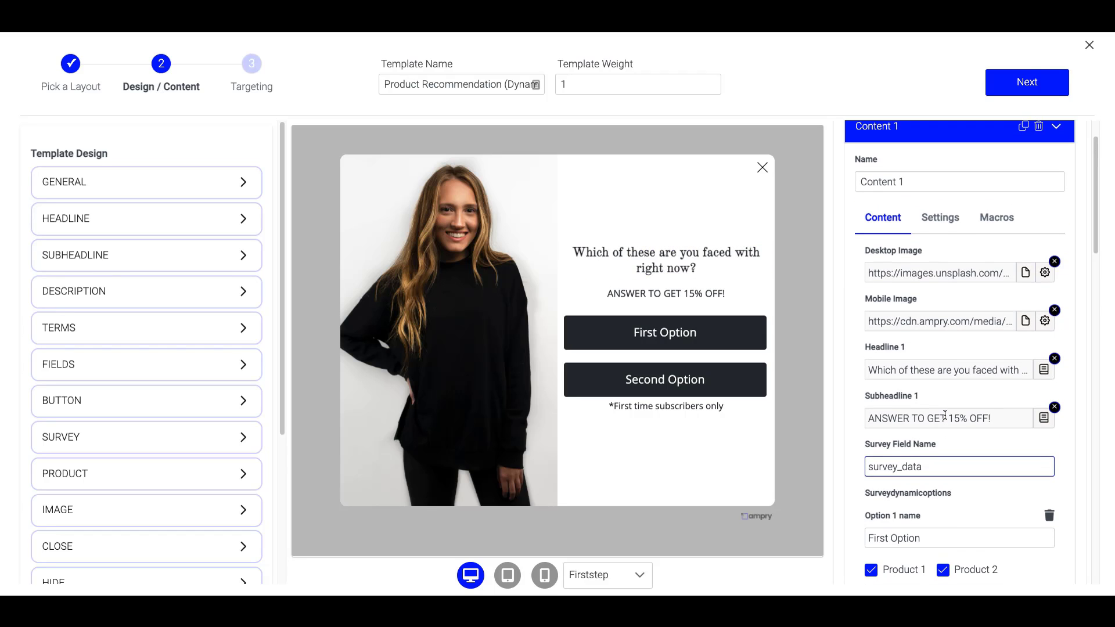
pyautogui.click(930, 370)
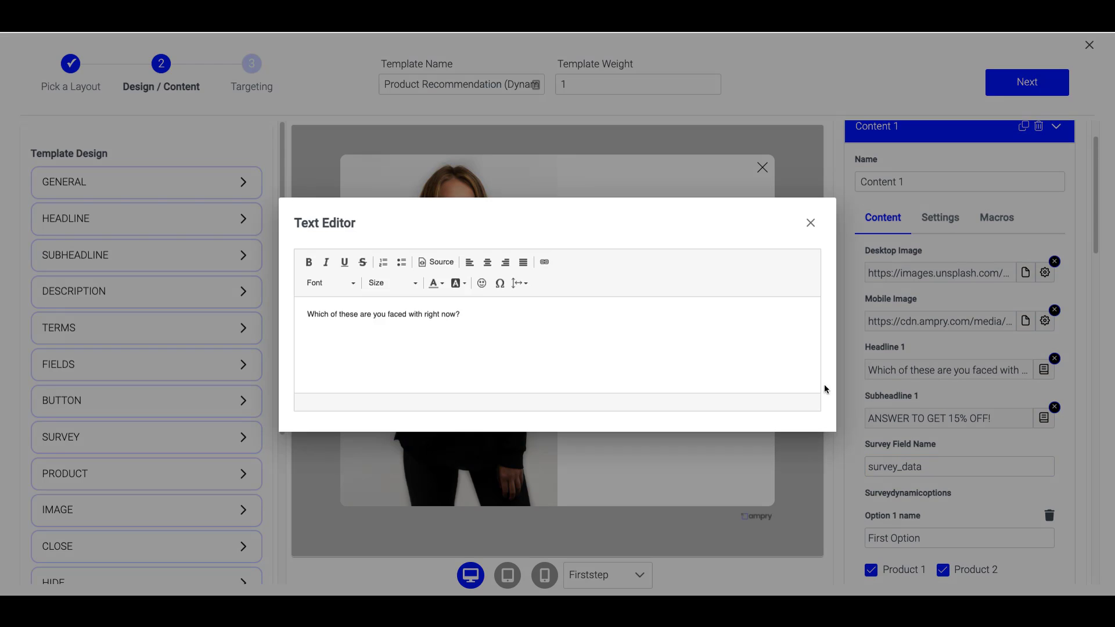
pyautogui.tripleClick(458, 320)
pyautogui.write('Wha')
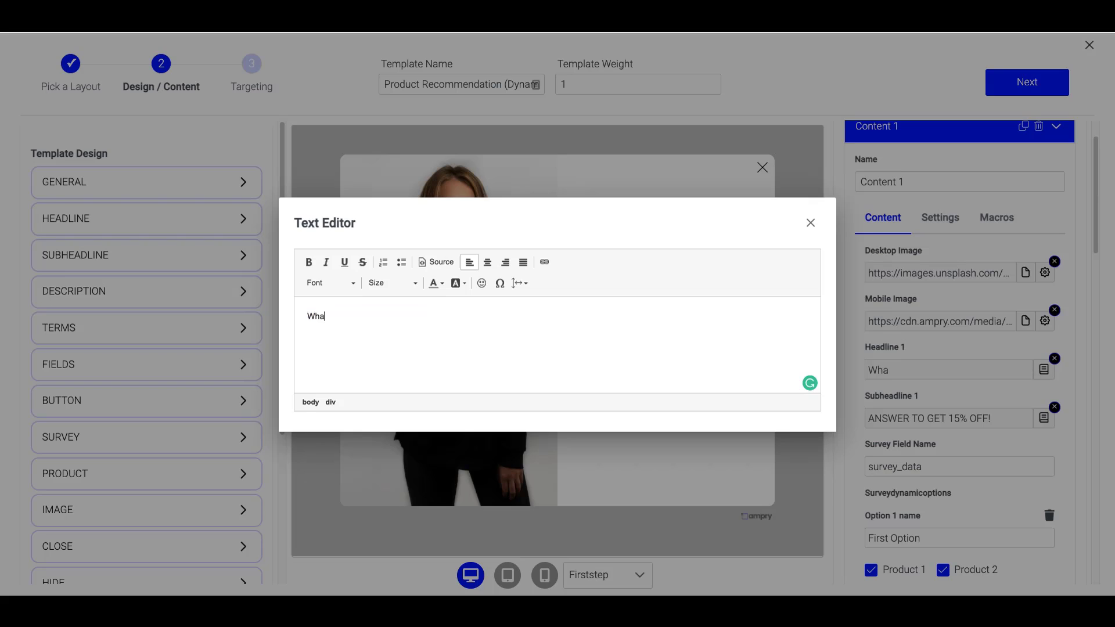
pyautogui.write('t are you looking for today?')
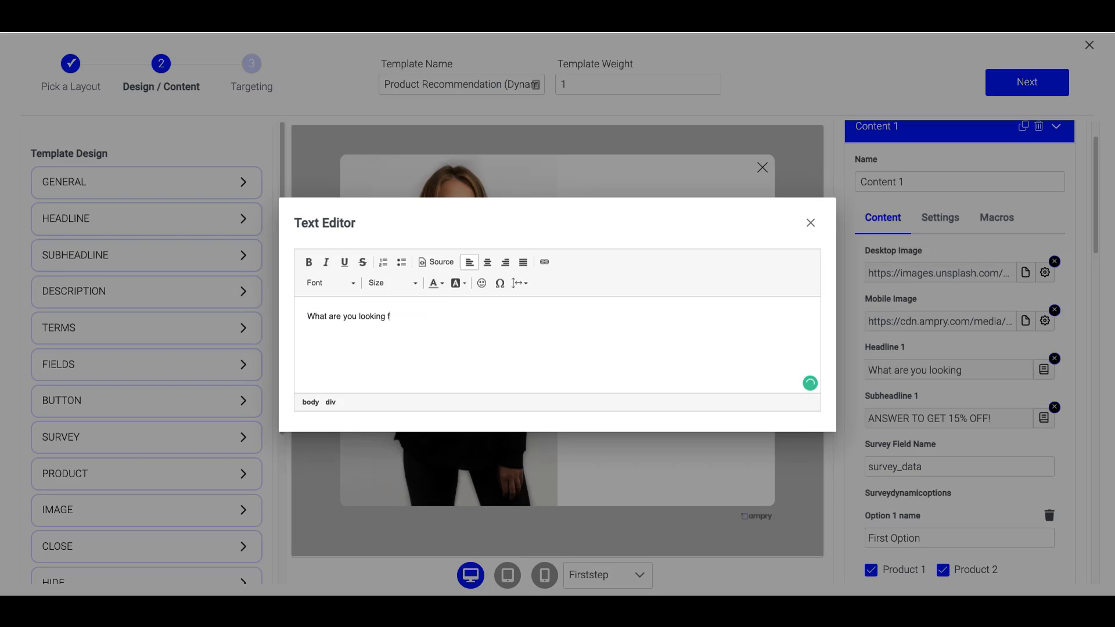
pyautogui.click(730, 480)
# Change the discount in Subheadline 1 so it reads "ANSWER TO GET 10% OFF!".
pyautogui.click(977, 419)
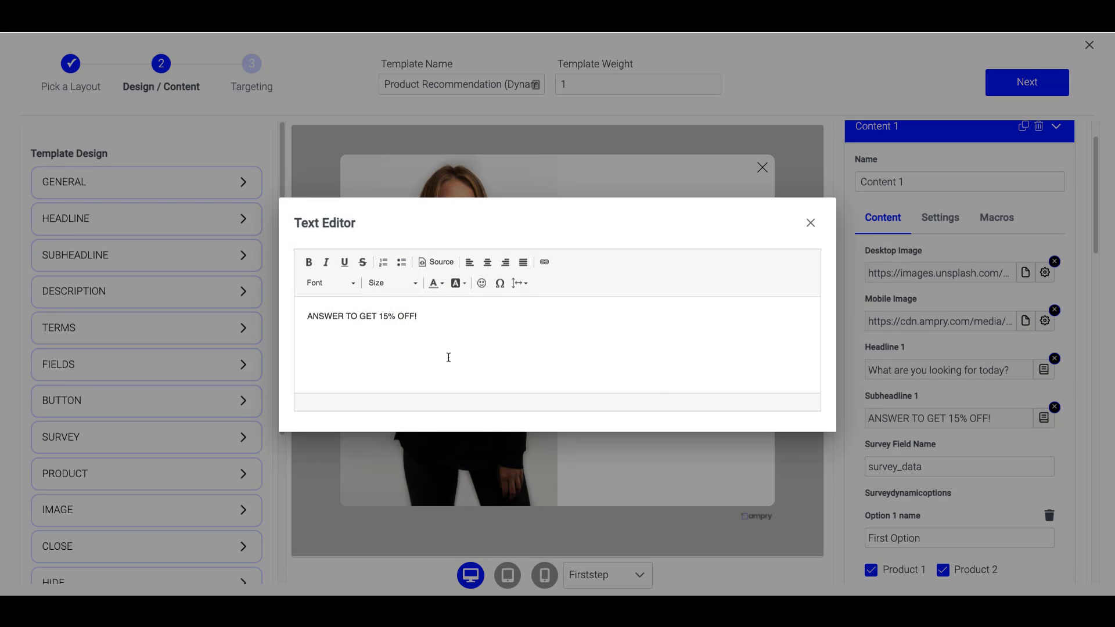
pyautogui.click(388, 318)
pyautogui.press('BackSpace')
pyautogui.write('0')
pyautogui.click(819, 495)
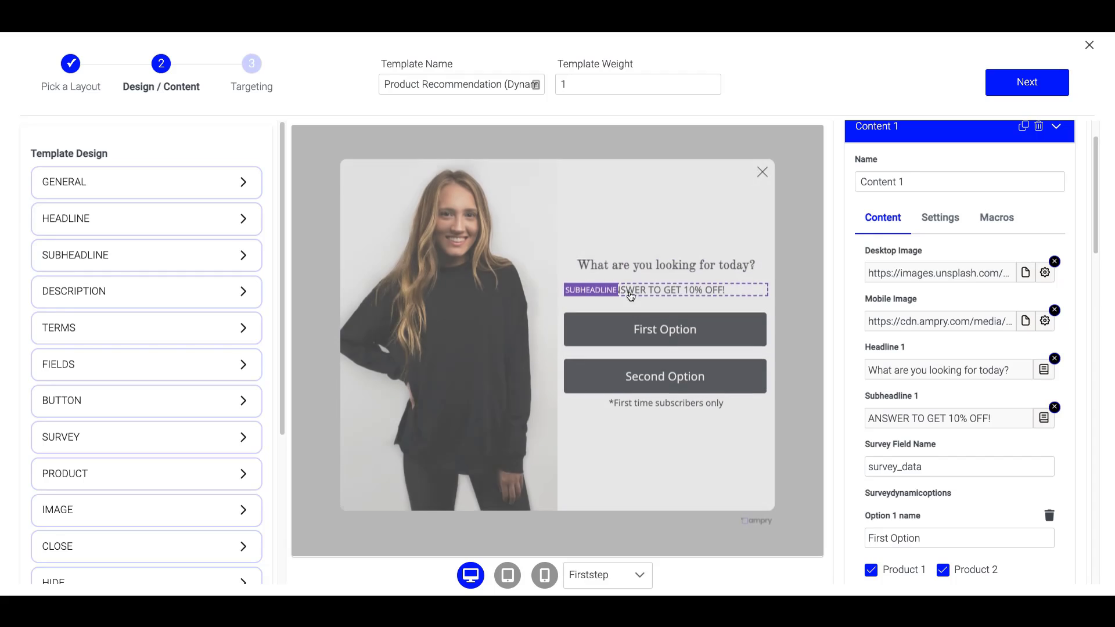
# Rename the first survey option as "Apparel".
pyautogui.scroll(-2, 939, 406)
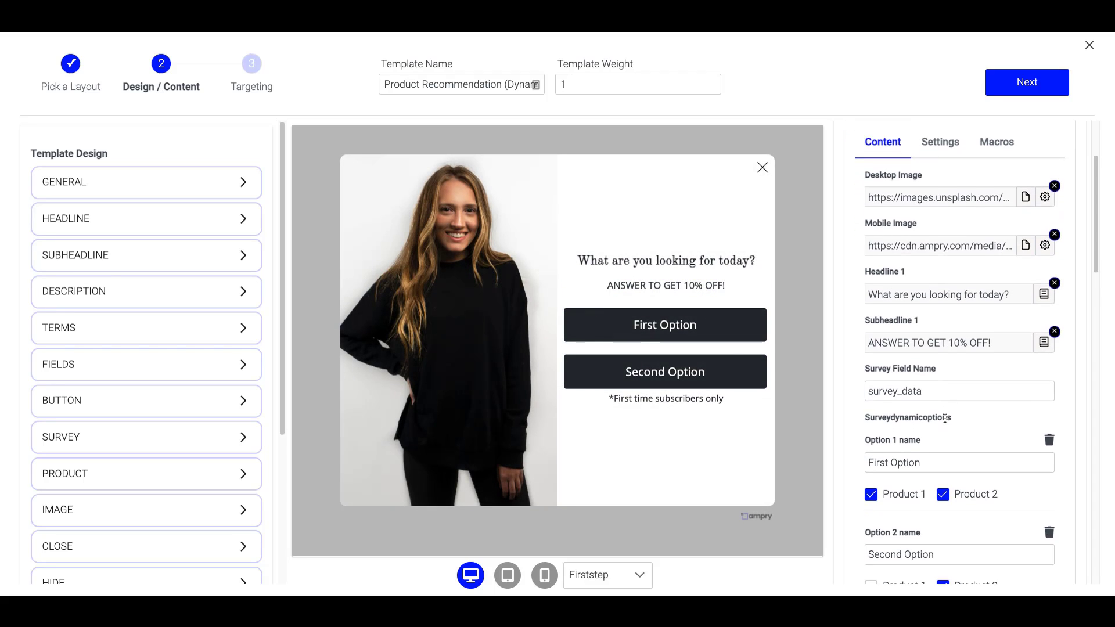
pyautogui.click(921, 452)
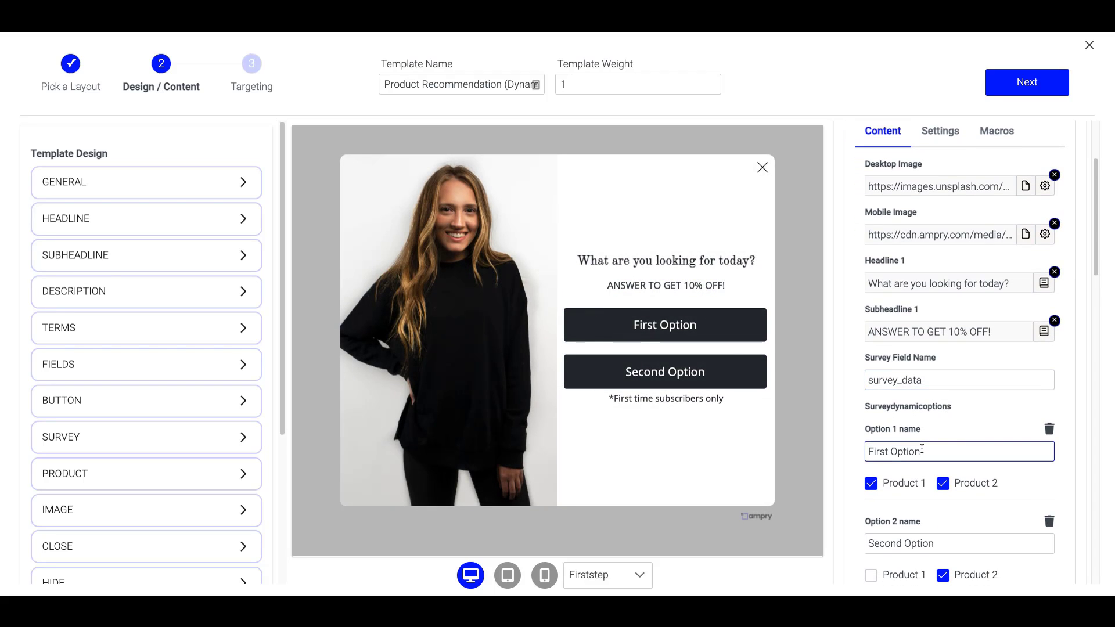
pyautogui.tripleClick(922, 450)
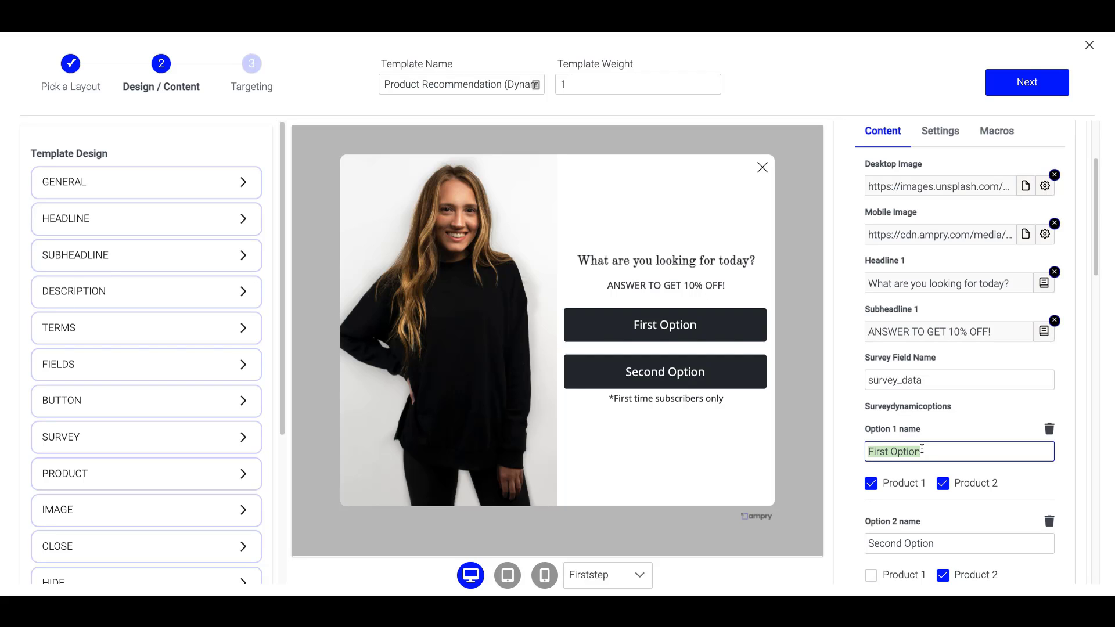
pyautogui.write('Apparrel')
pyautogui.press('BackSpace')
pyautogui.press('BackSpace')
pyautogui.write('rel')
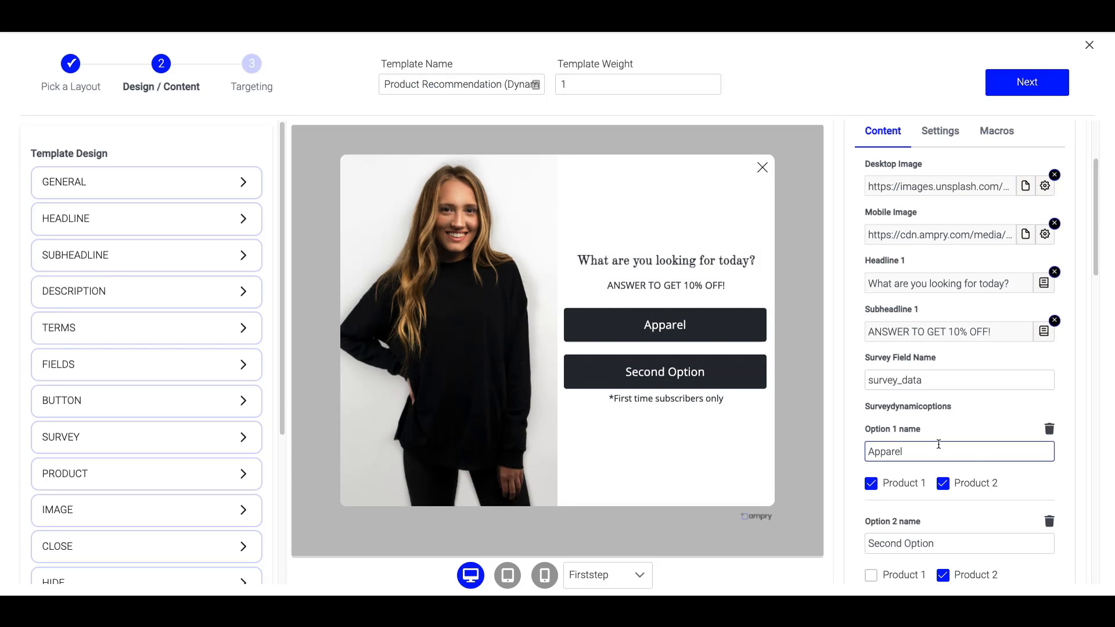
# Rename the second survey option as "Accessories".
pyautogui.scroll(-2, 939, 445)
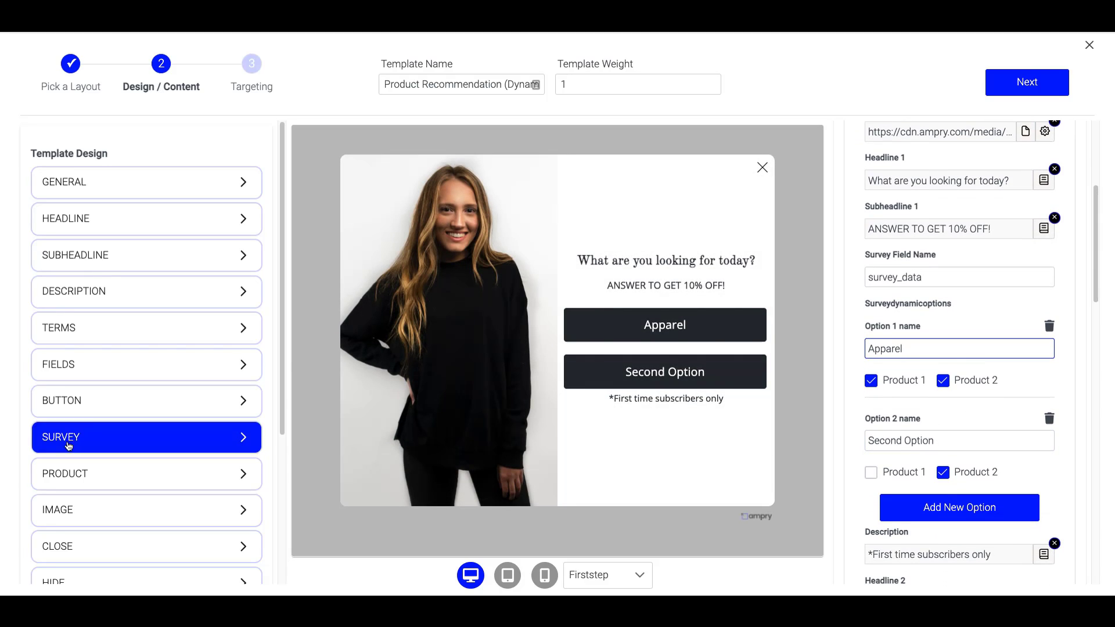
pyautogui.click(920, 440)
pyautogui.tripleClick(920, 441)
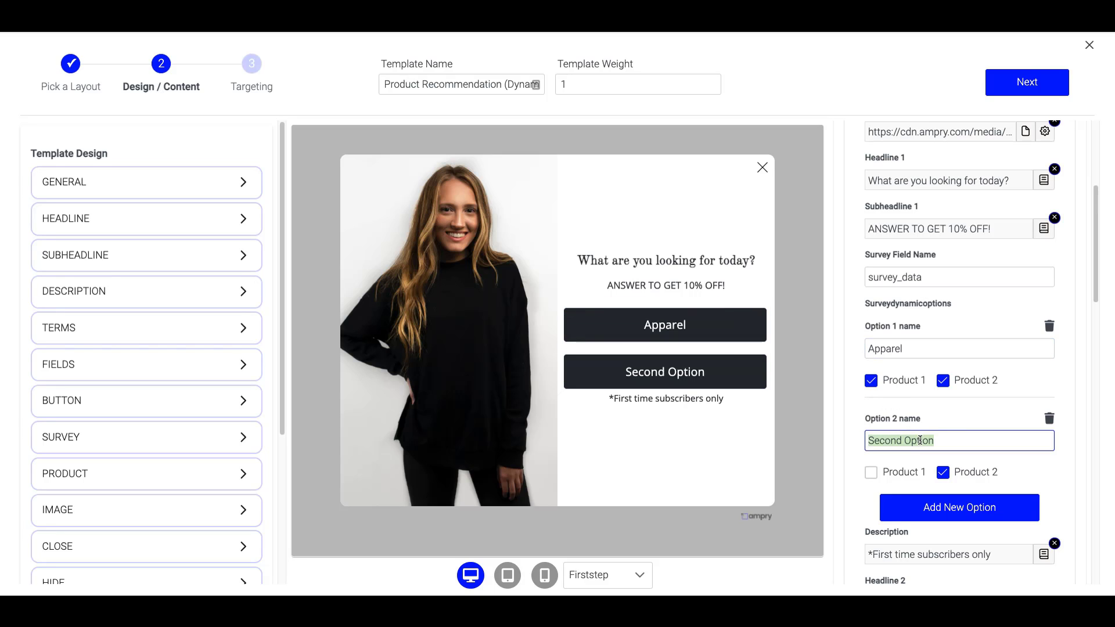
pyautogui.write('Accessories')
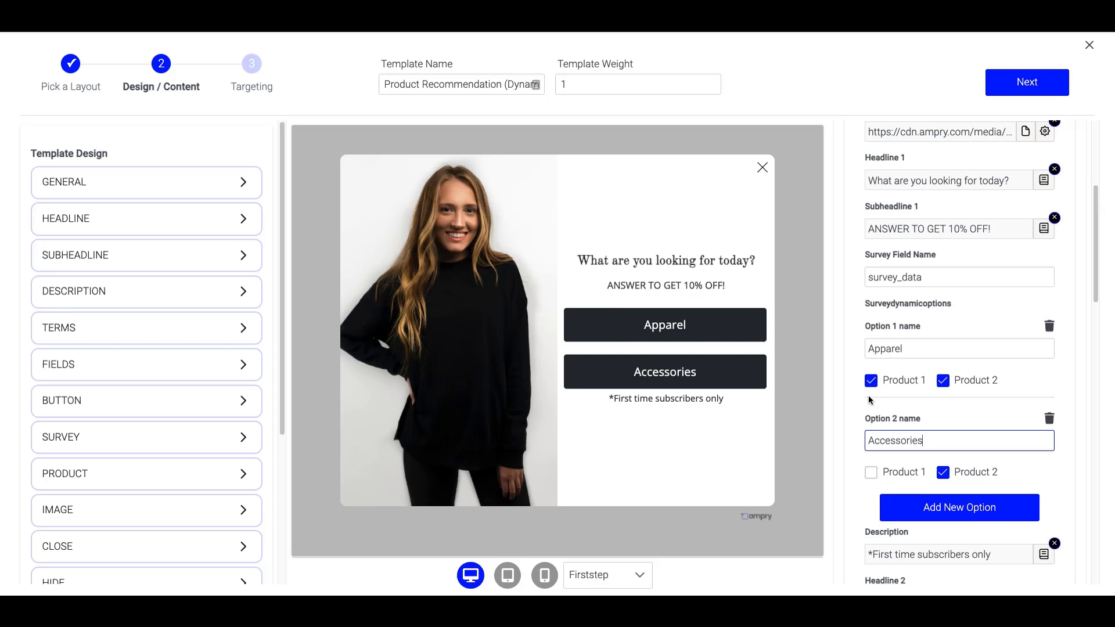
pyautogui.scroll(-2, 871, 400)
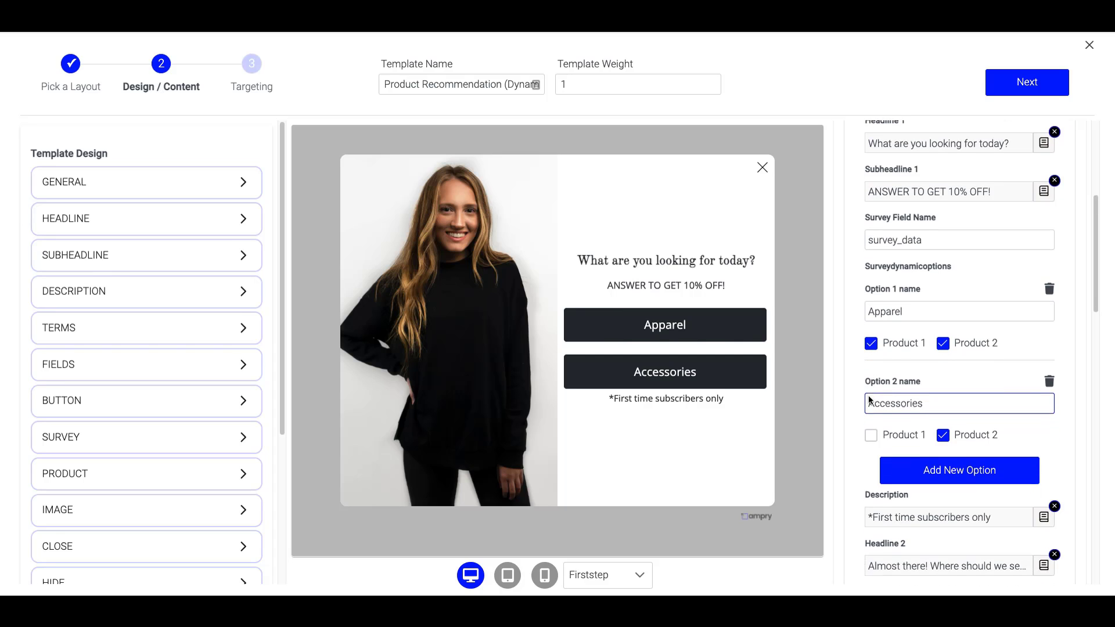
# Clear the Description text "*First time subscribers only" from the pop-up content.
pyautogui.scroll(3, 870, 399)
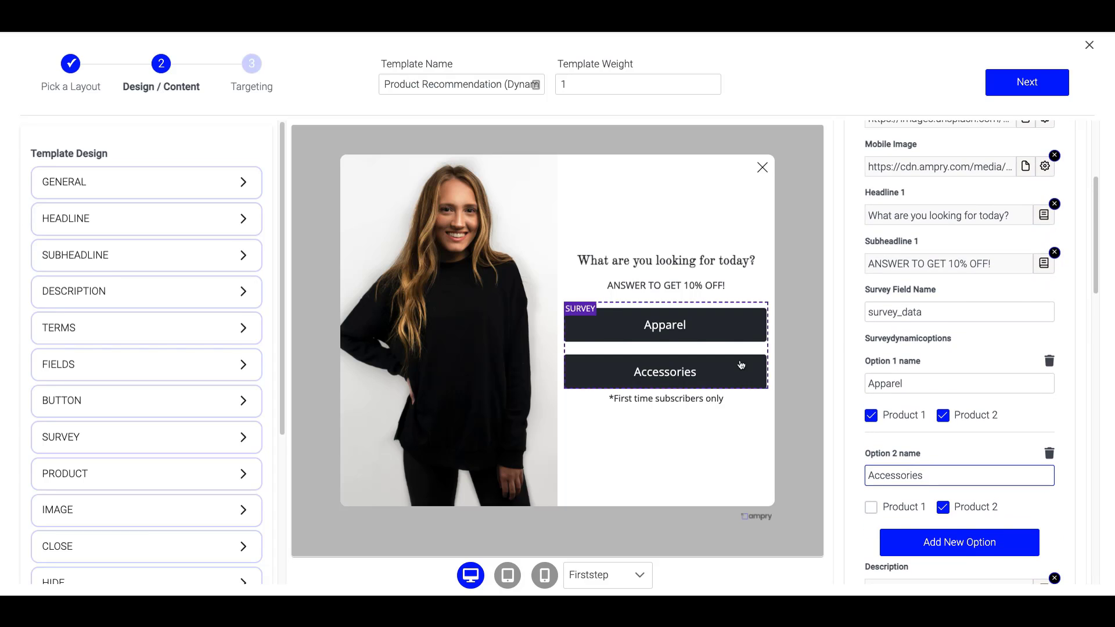
pyautogui.scroll(-5, 896, 403)
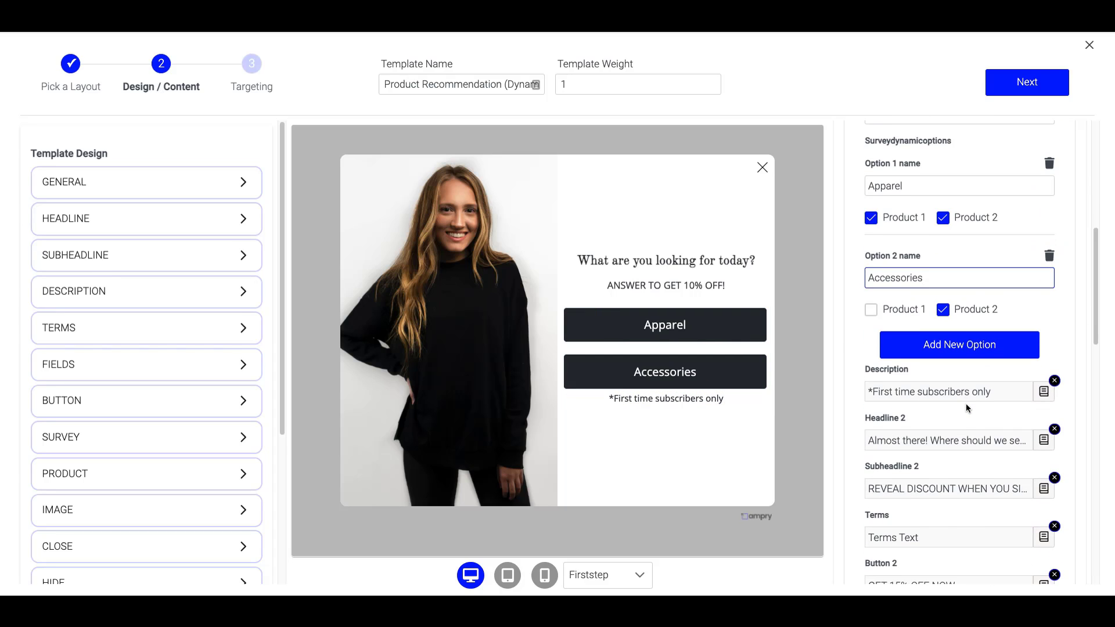
pyautogui.click(1055, 347)
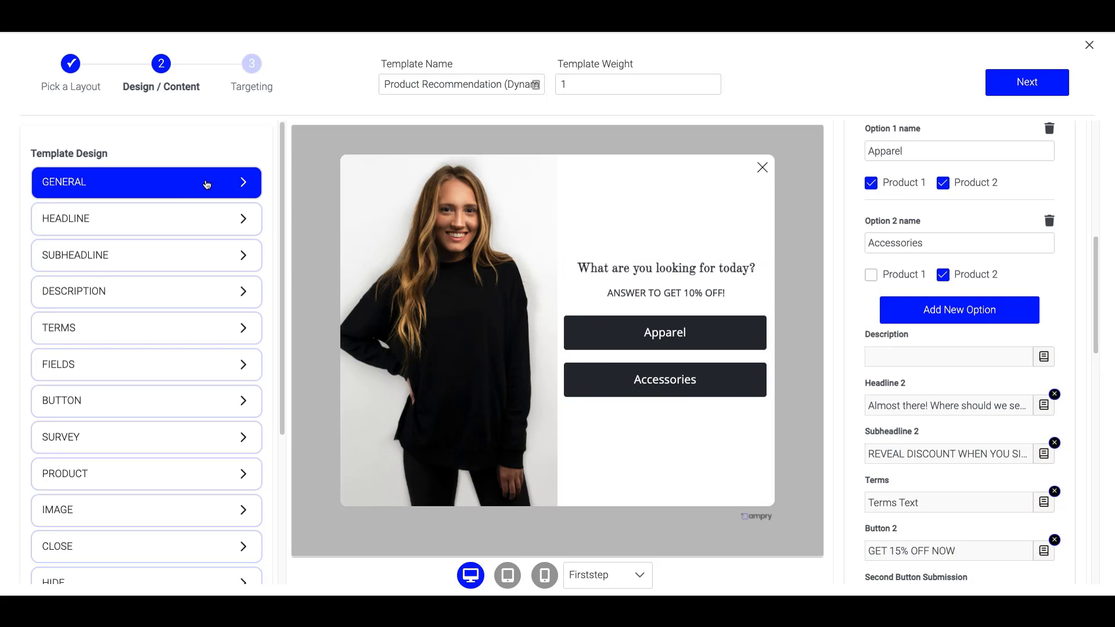
# Set the general border radius of the pop-up to 0 px for square corners.
pyautogui.click(242, 183)
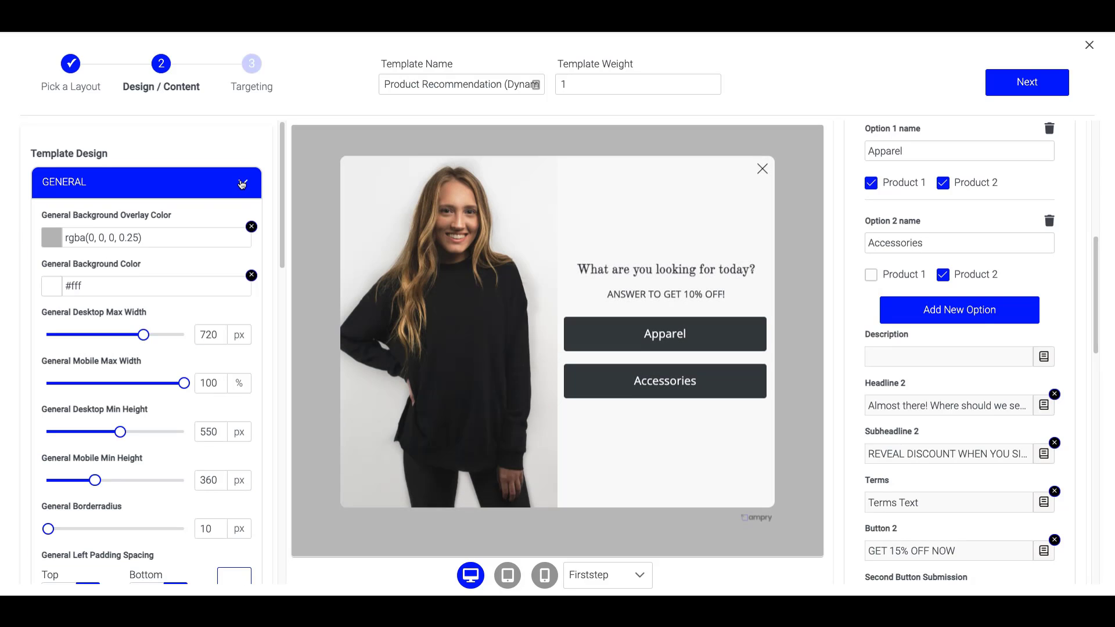
pyautogui.scroll(-1, 86, 524)
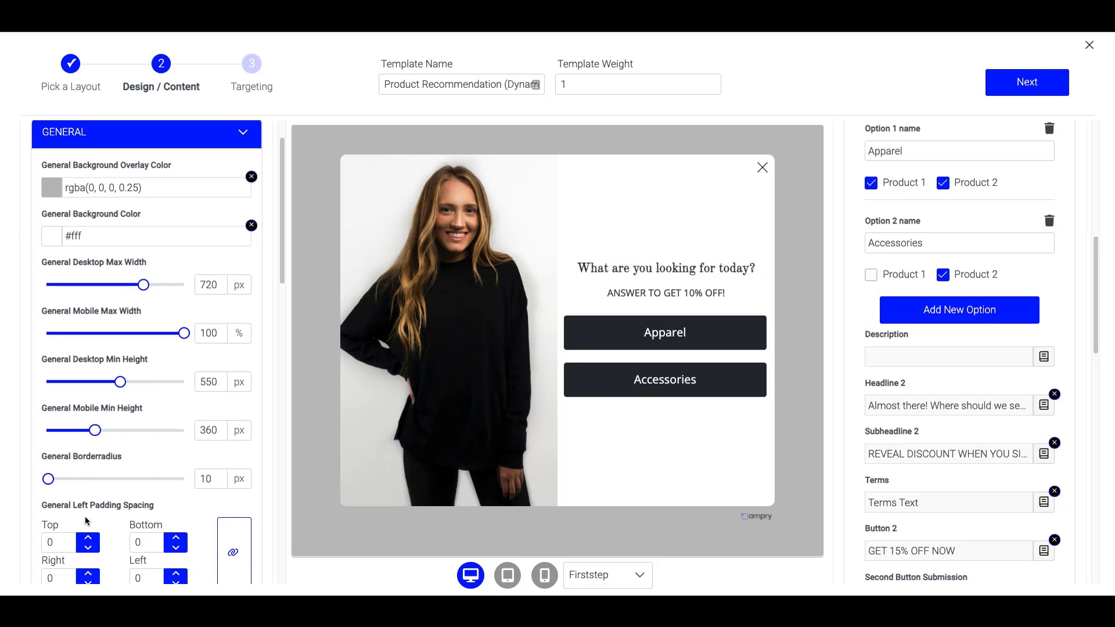
pyautogui.moveTo(48, 478); pyautogui.dragTo(26, 481)
pyautogui.scroll(-5, 87, 378)
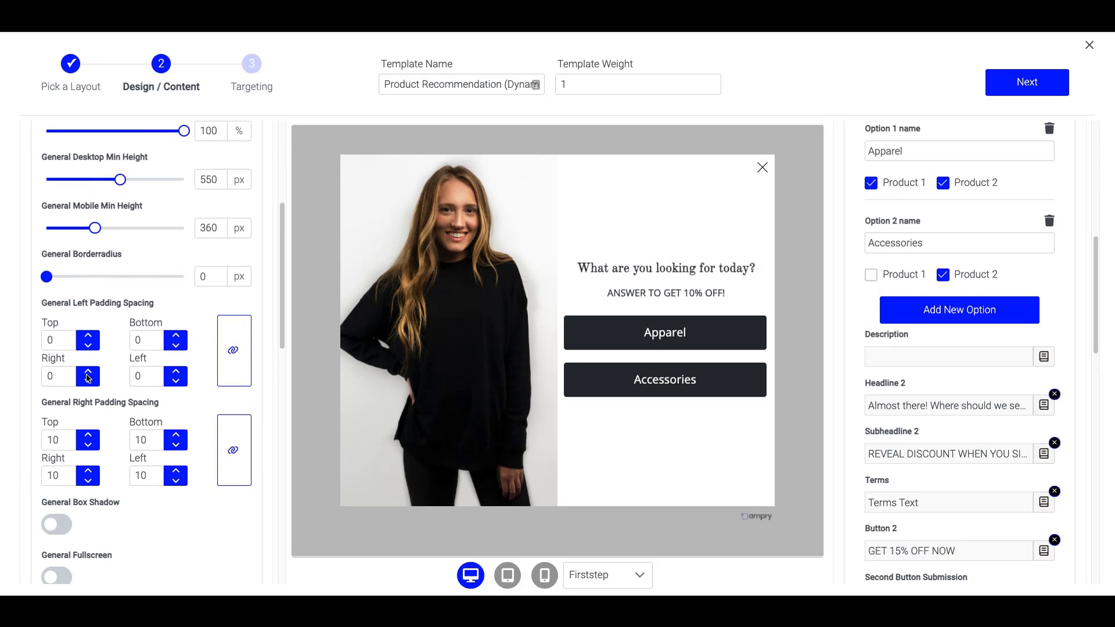
pyautogui.scroll(5, 87, 379)
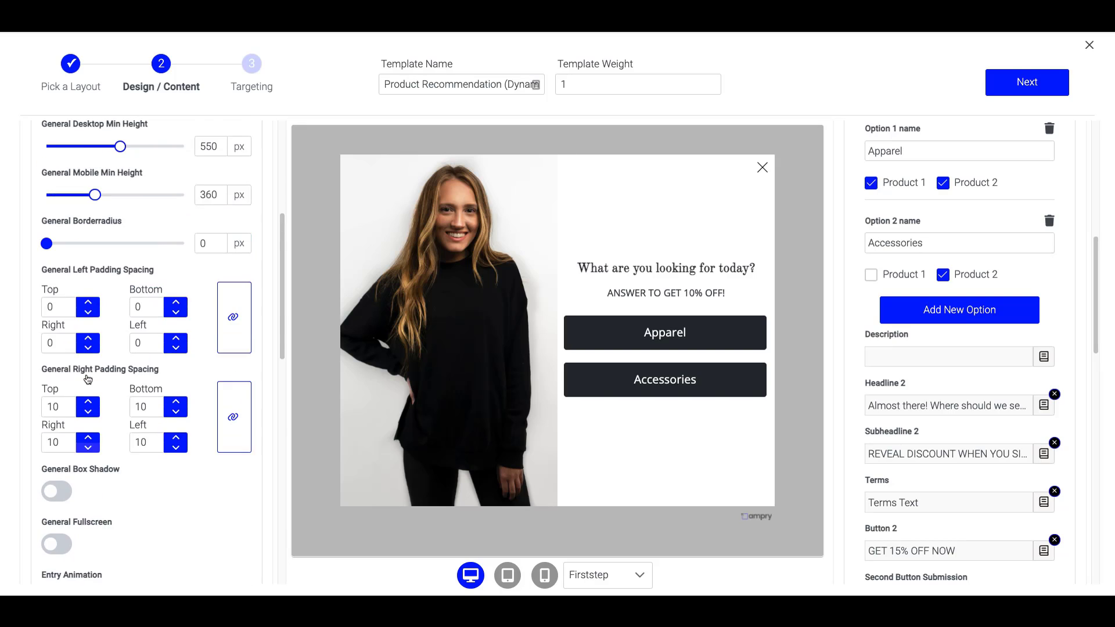
pyautogui.click(234, 126)
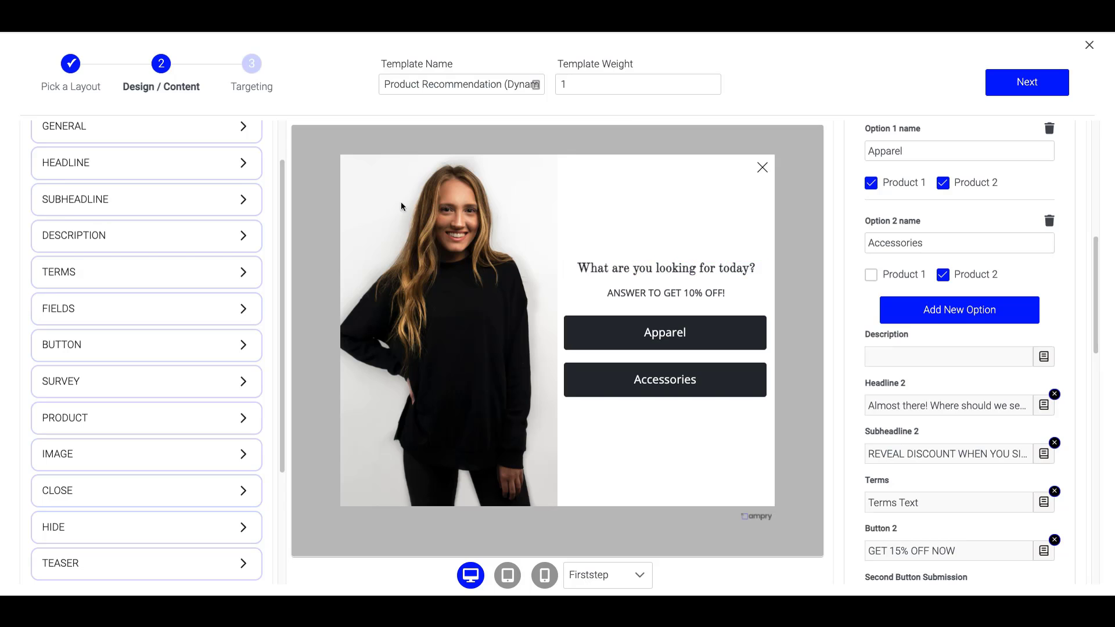
# Change the headline font family to Poppins.
pyautogui.click(209, 163)
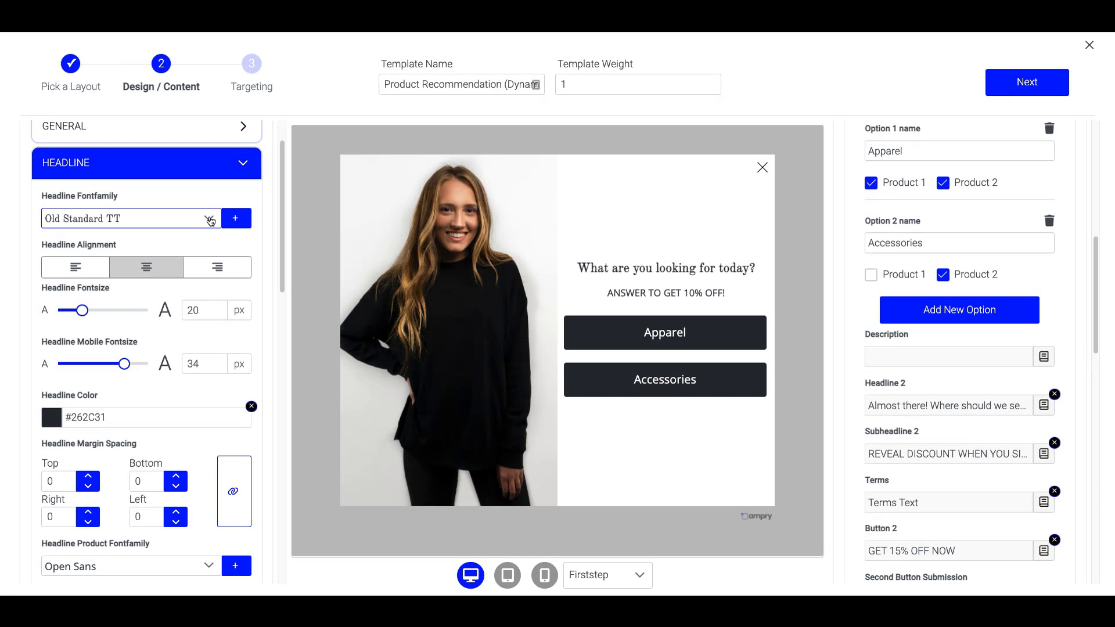
pyautogui.click(209, 219)
pyautogui.write('pop')
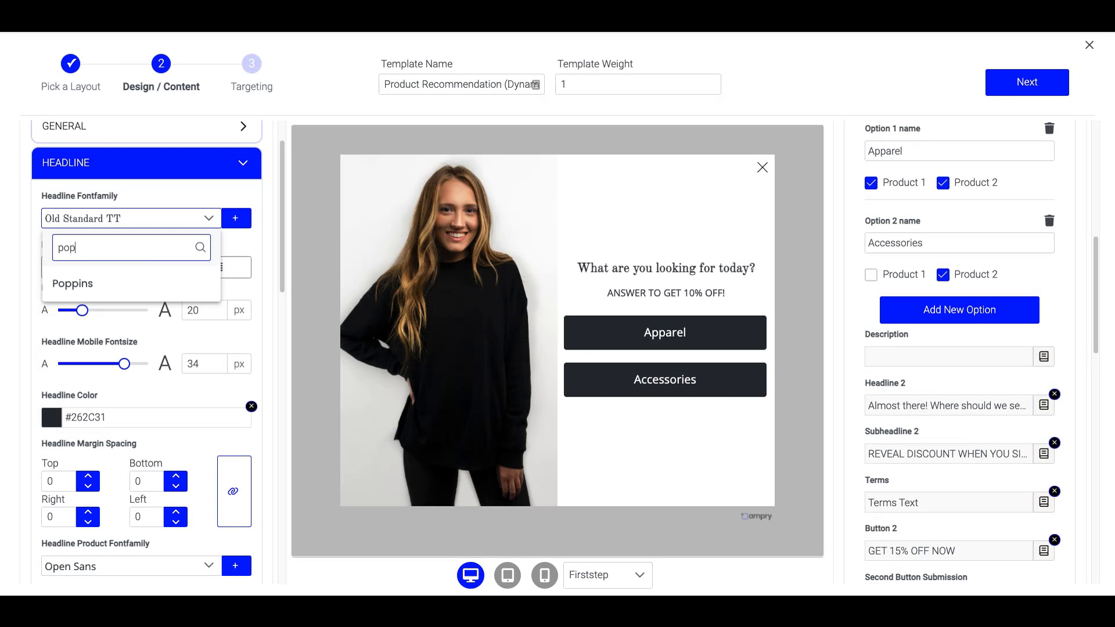
pyautogui.click(106, 285)
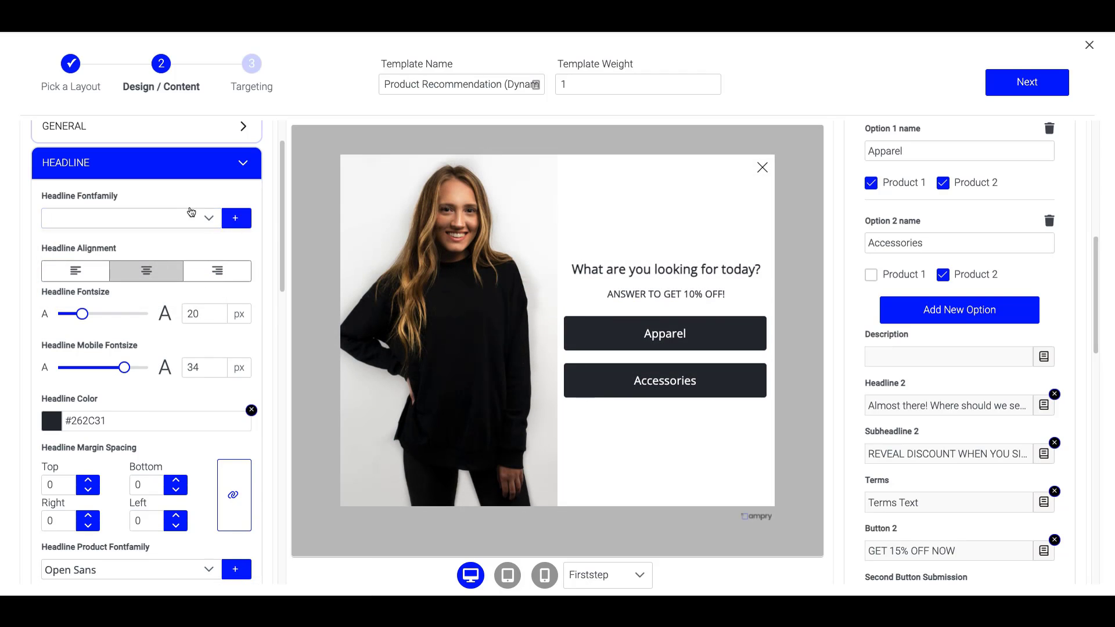
pyautogui.click(138, 169)
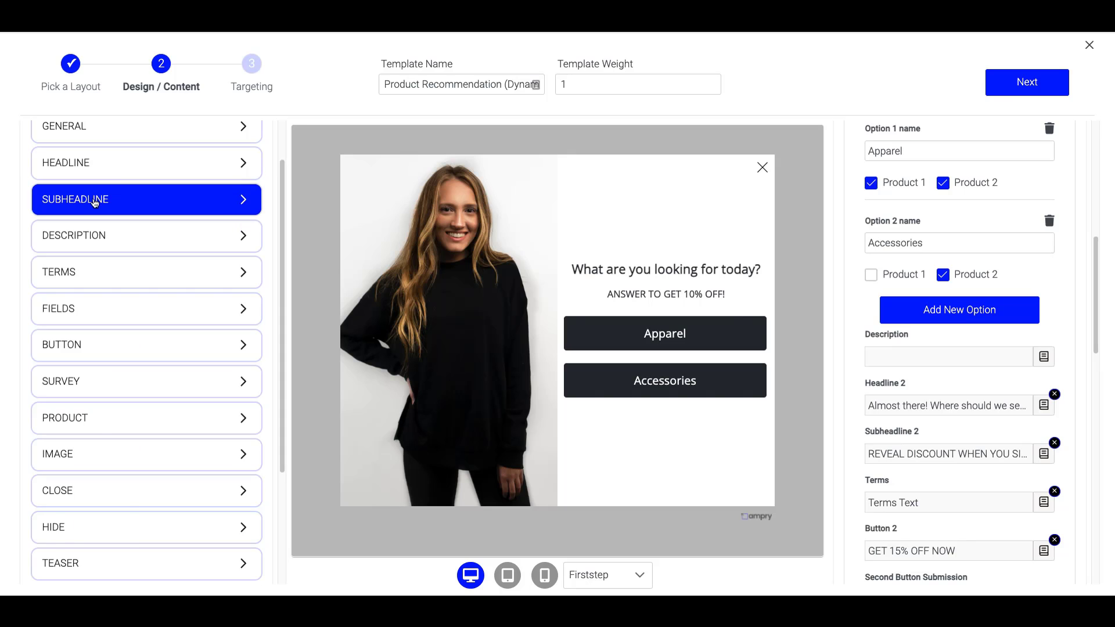
# Change the subheadline font family to Poppins.
pyautogui.click(102, 200)
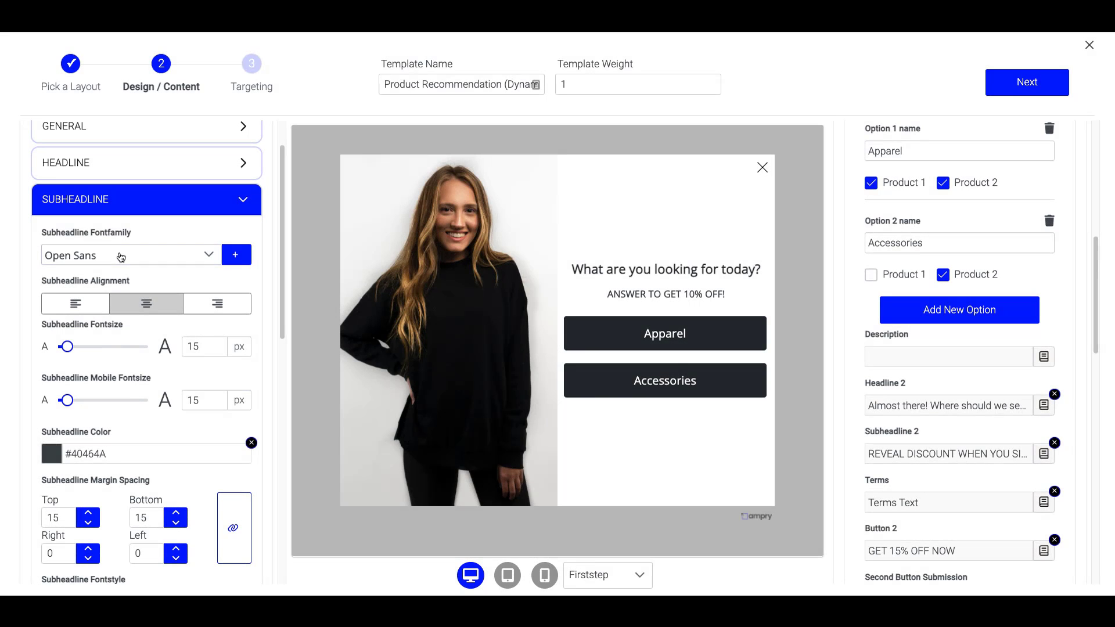
pyautogui.click(121, 257)
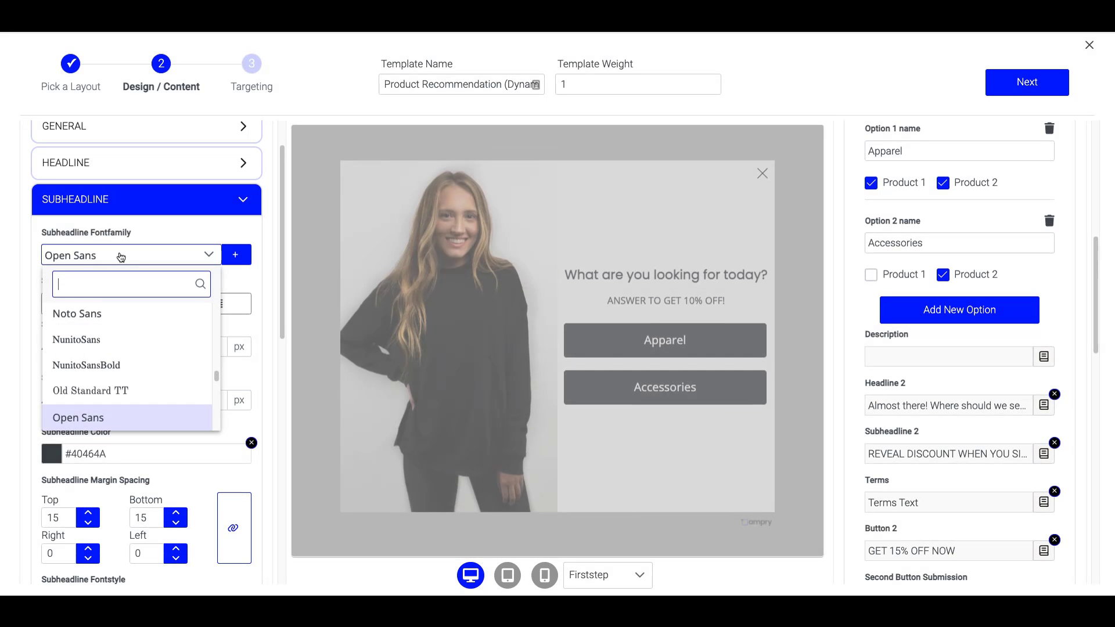
pyautogui.write('popp')
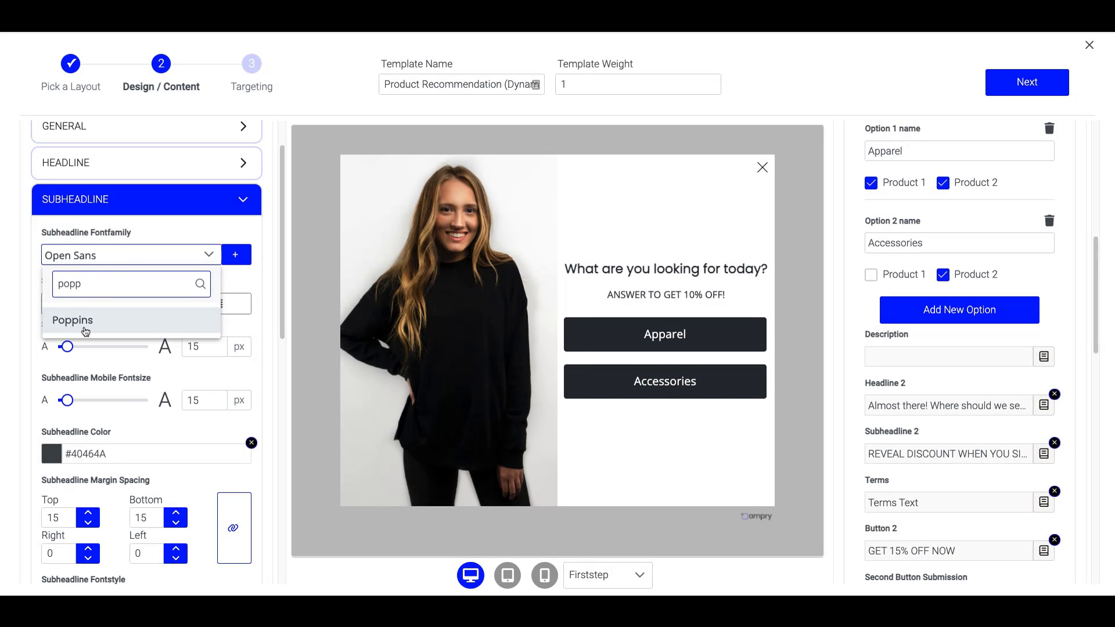
pyautogui.click(73, 320)
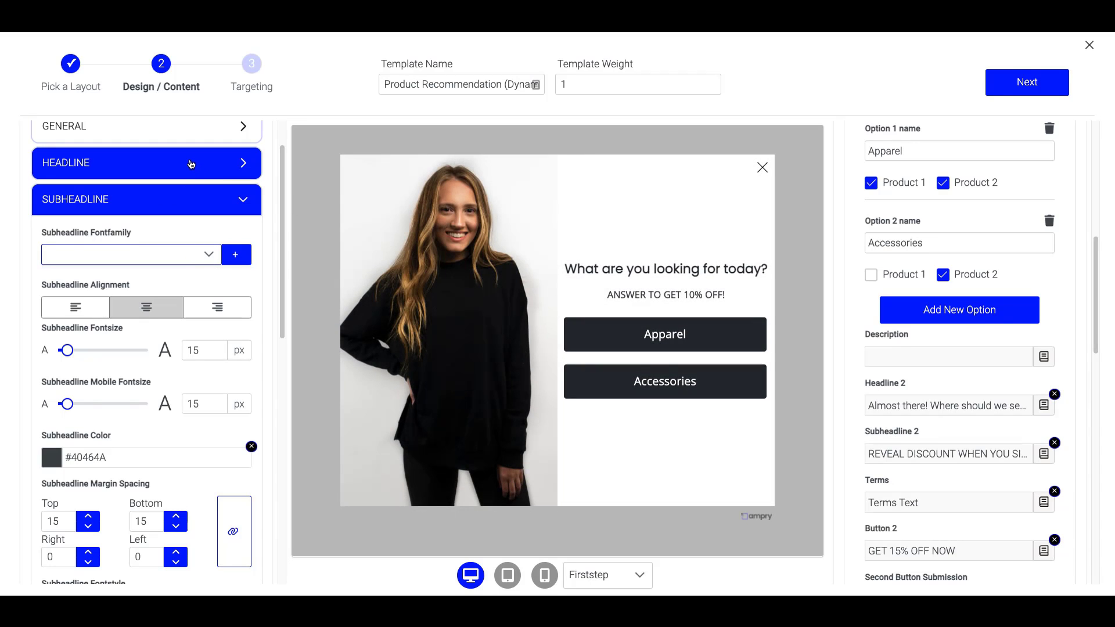
# Set the headline color to black, #000.
pyautogui.click(191, 168)
pyautogui.doubleClick(106, 421)
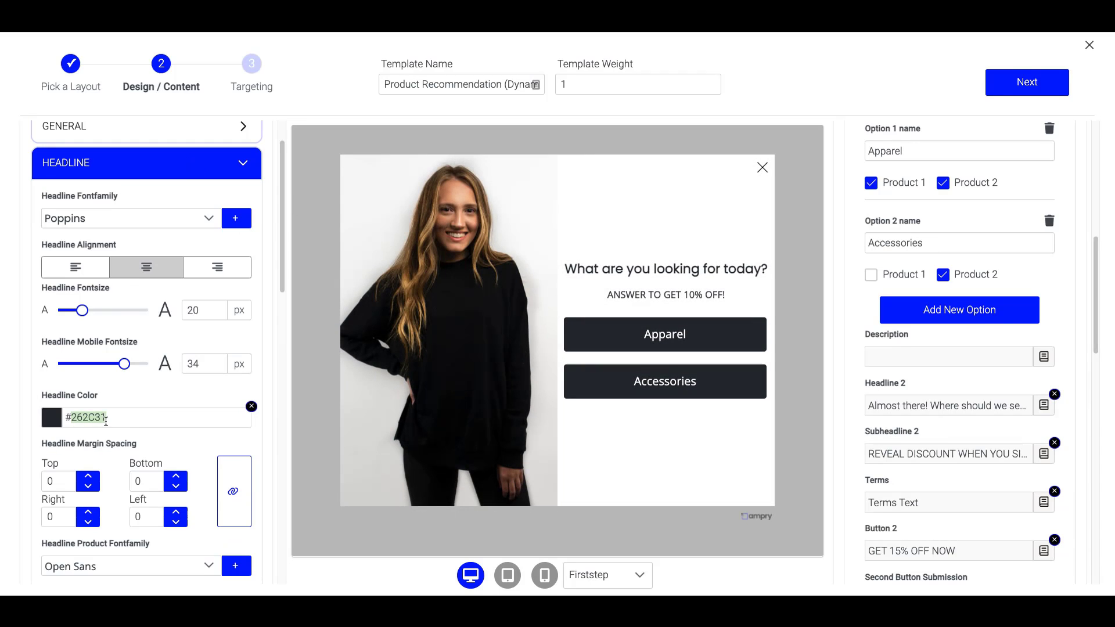
pyautogui.write('000')
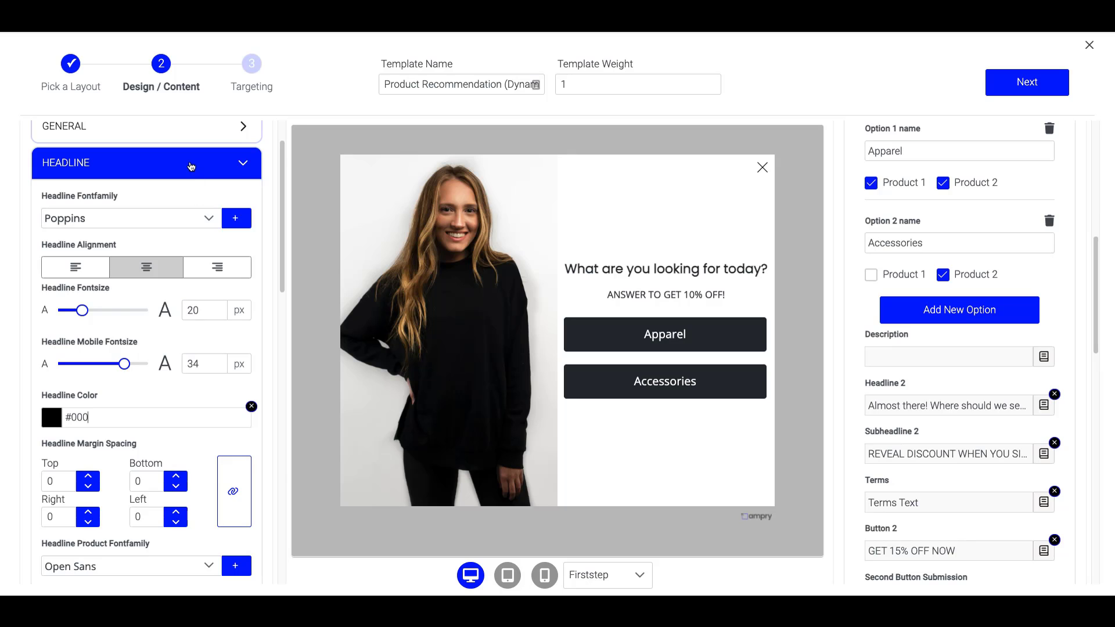
pyautogui.click(191, 167)
# Set the subheadline color to black, #000.
pyautogui.click(114, 206)
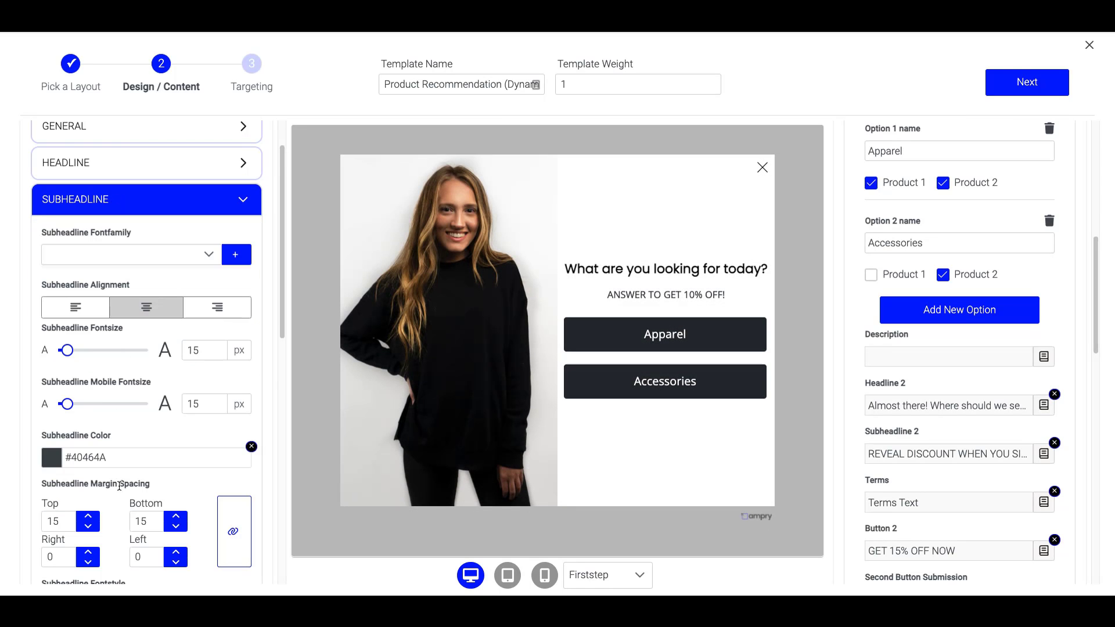
pyautogui.doubleClick(118, 460)
pyautogui.write('000')
pyautogui.click(240, 207)
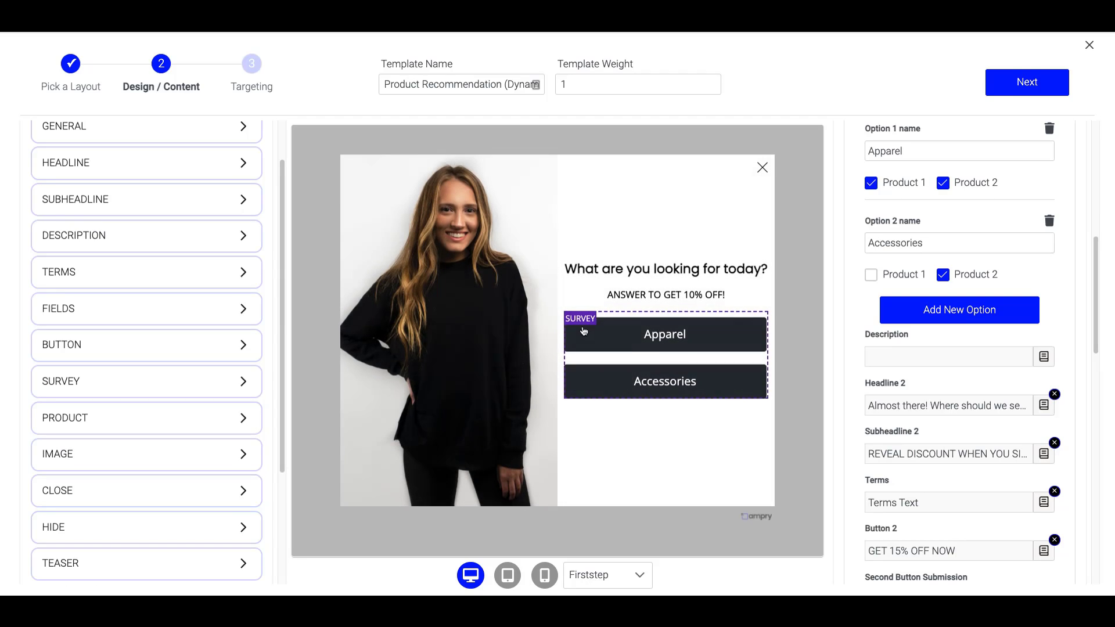
# Change the survey font family to Poppins and set the survey alignment to center.
pyautogui.click(225, 383)
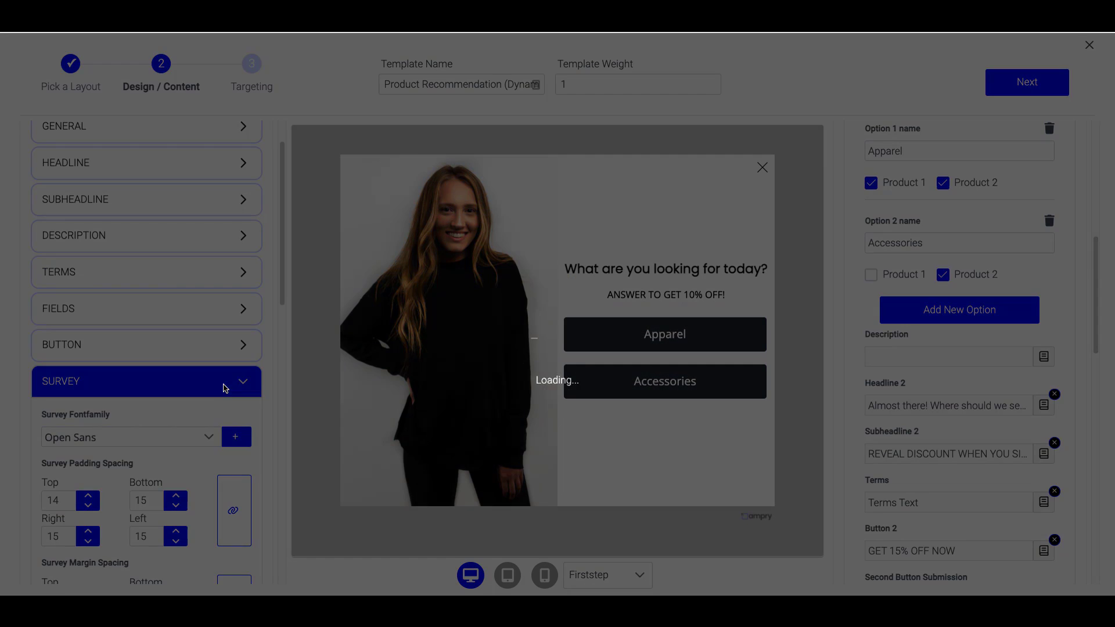
pyautogui.click(131, 436)
pyautogui.write('popp')
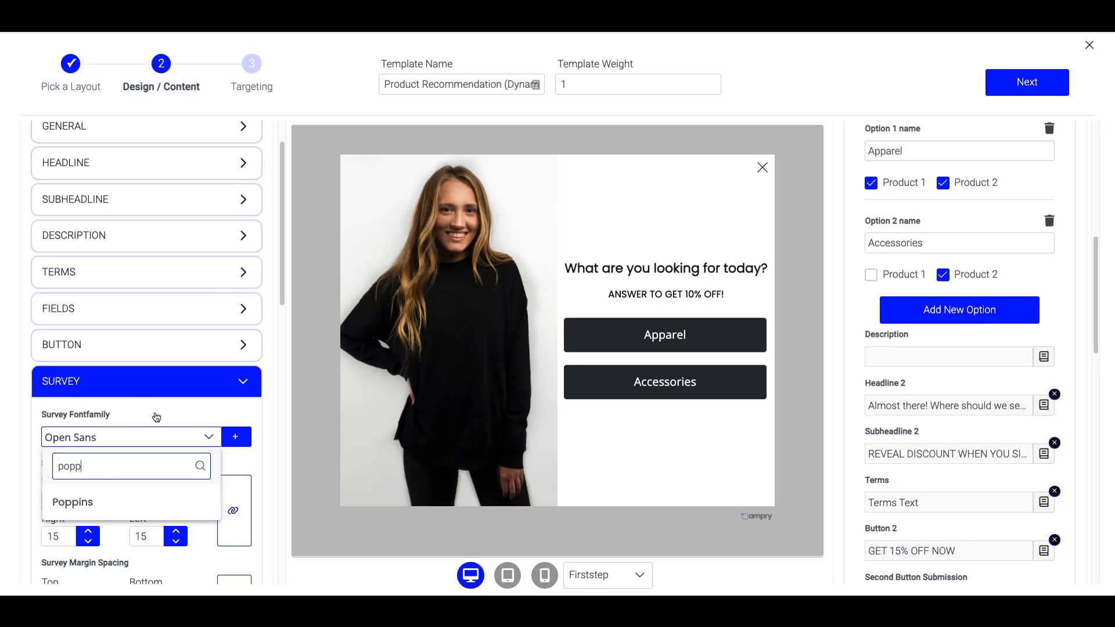
pyautogui.click(93, 503)
pyautogui.scroll(-2, 92, 507)
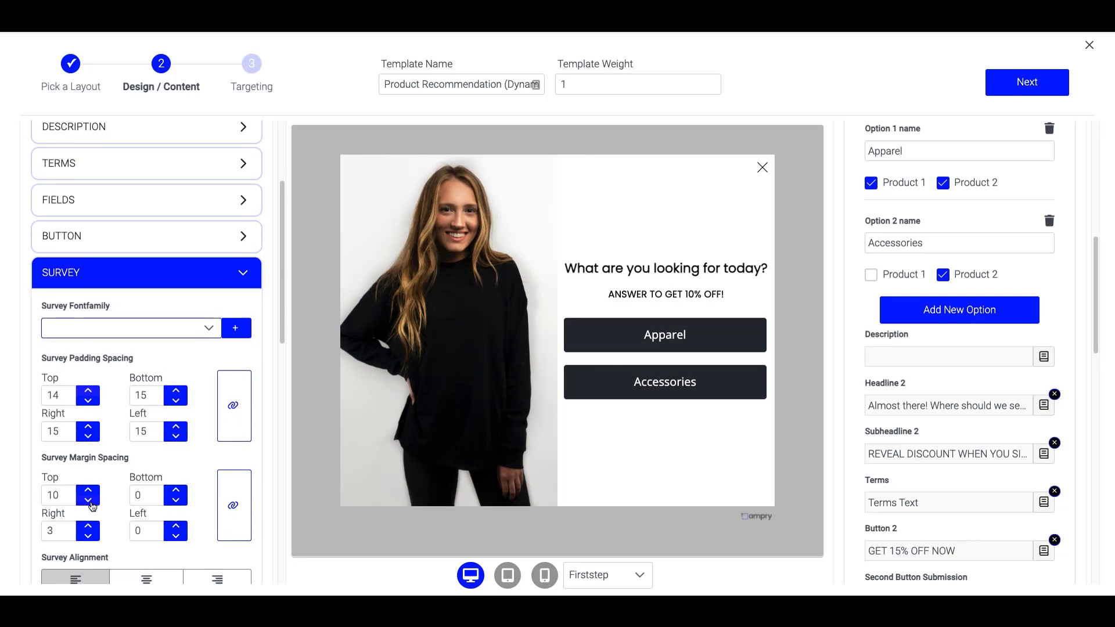
pyautogui.scroll(-1, 88, 419)
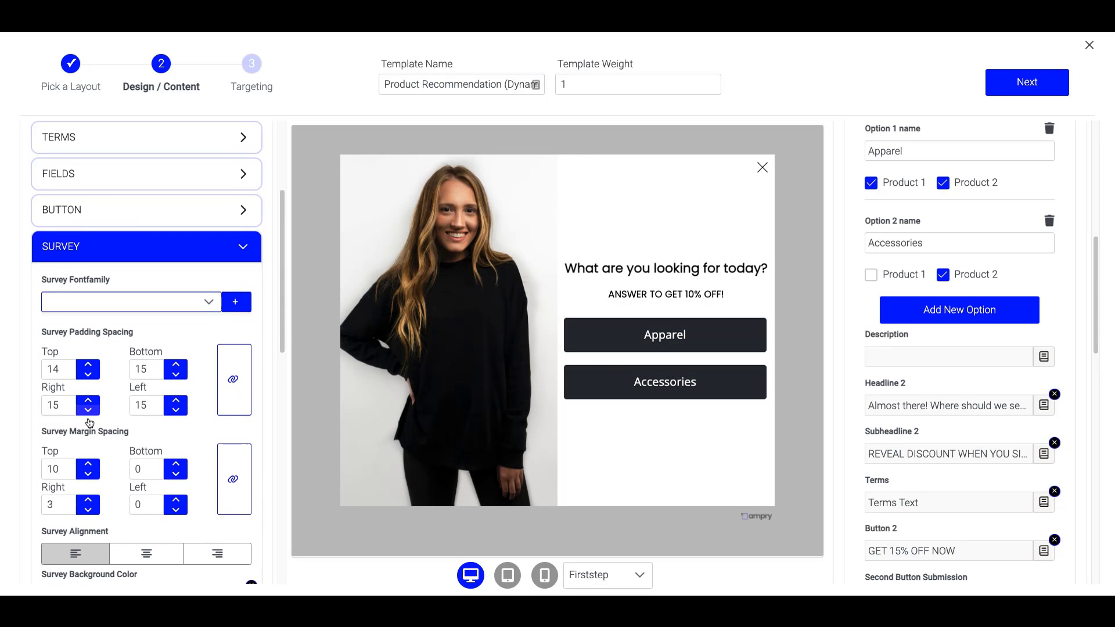
pyautogui.click(148, 495)
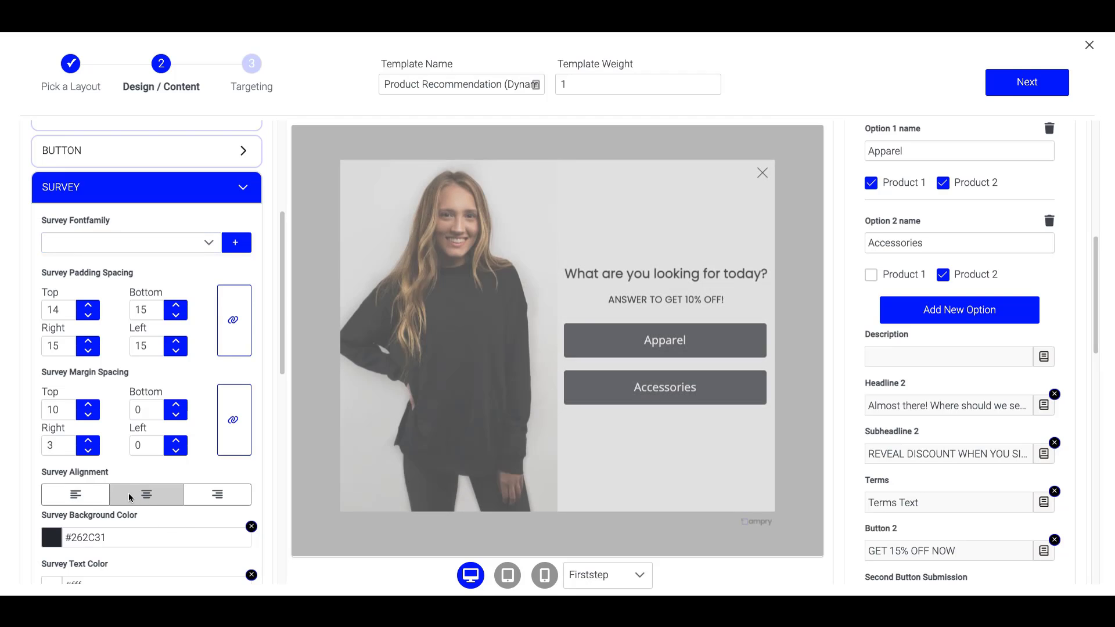
# Set the survey background color to bright blue, rgb(8,0,255), and the survey border radius to 0 px.
pyautogui.click(53, 538)
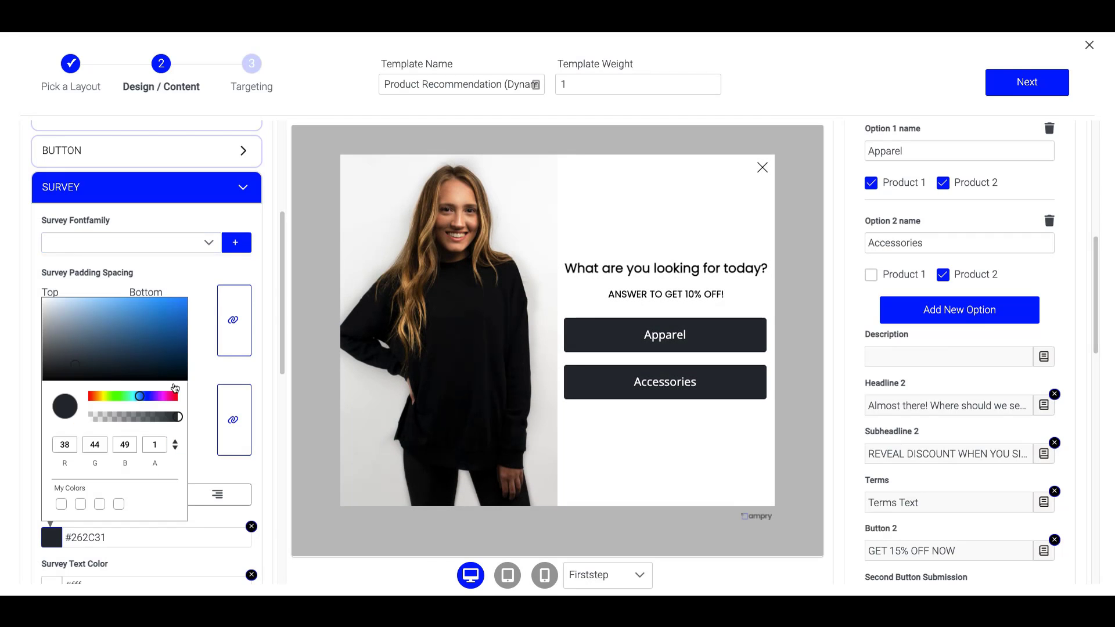
pyautogui.click(141, 397)
pyautogui.moveTo(150, 399); pyautogui.dragTo(149, 398)
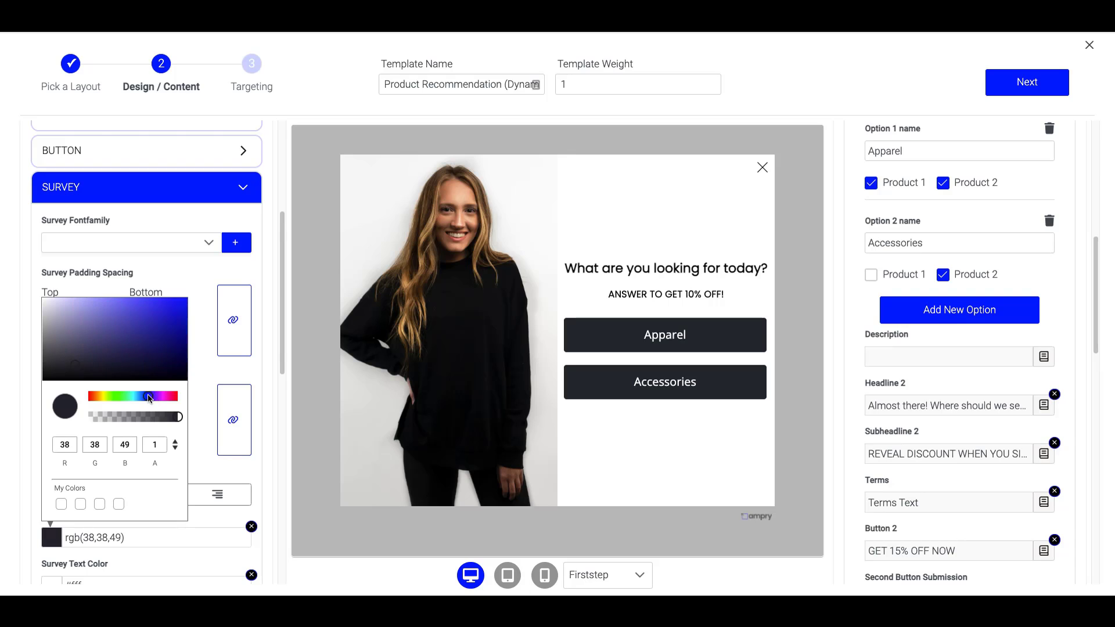
pyautogui.moveTo(155, 320); pyautogui.dragTo(201, 288)
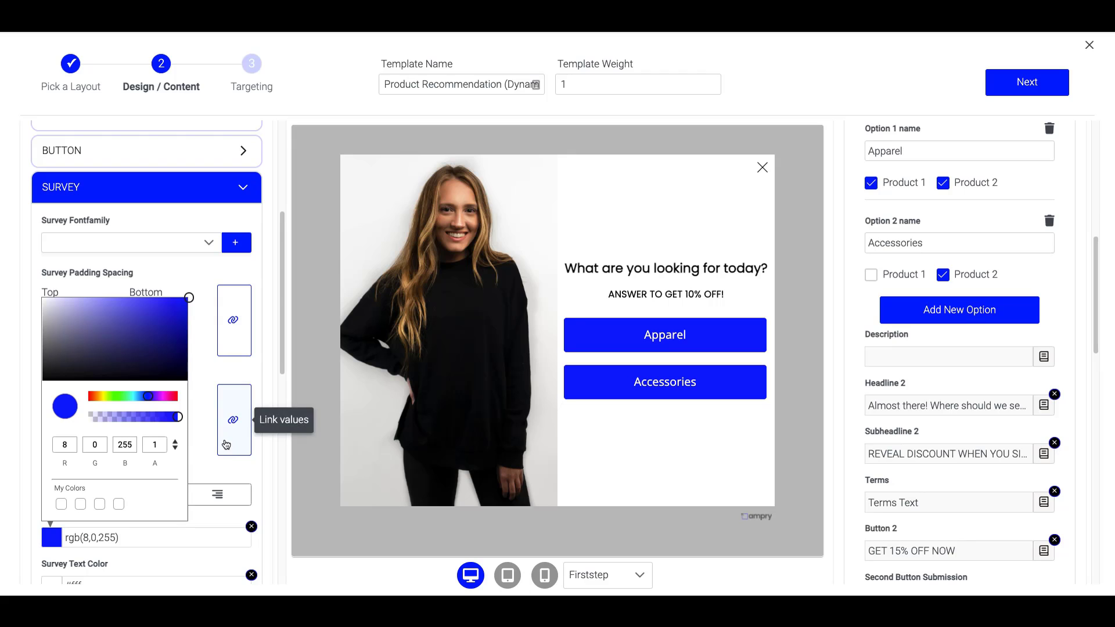
pyautogui.click(202, 450)
pyautogui.scroll(-4, 202, 451)
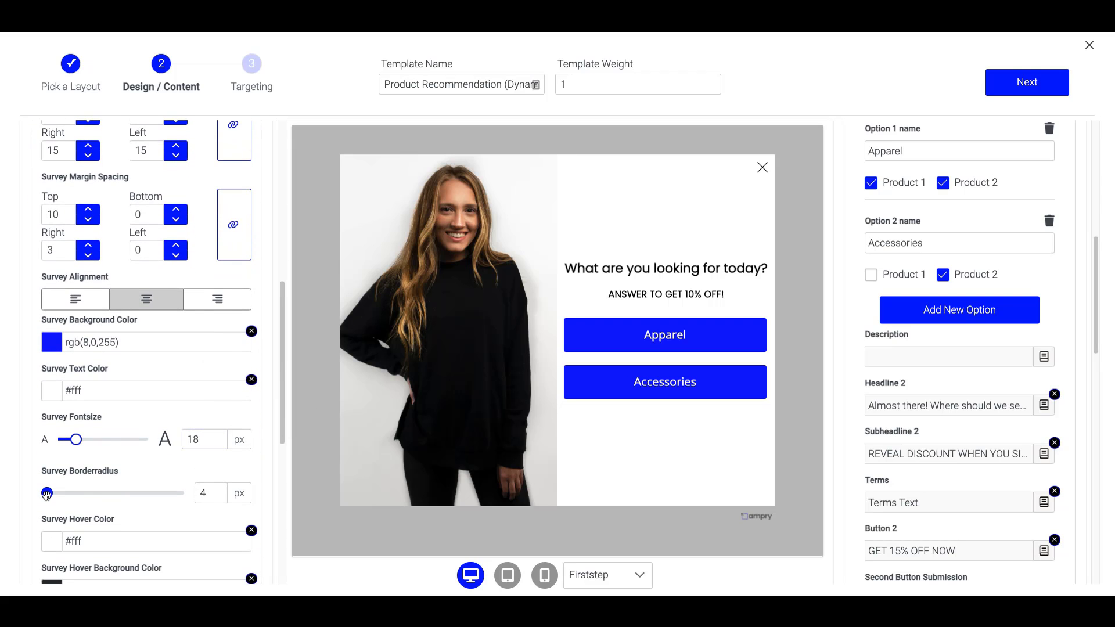
pyautogui.moveTo(46, 494); pyautogui.dragTo(33, 497)
# Copy the survey background color into the survey hover background color and darken it slightly to rgb(10,4,216).
pyautogui.scroll(-3, 174, 385)
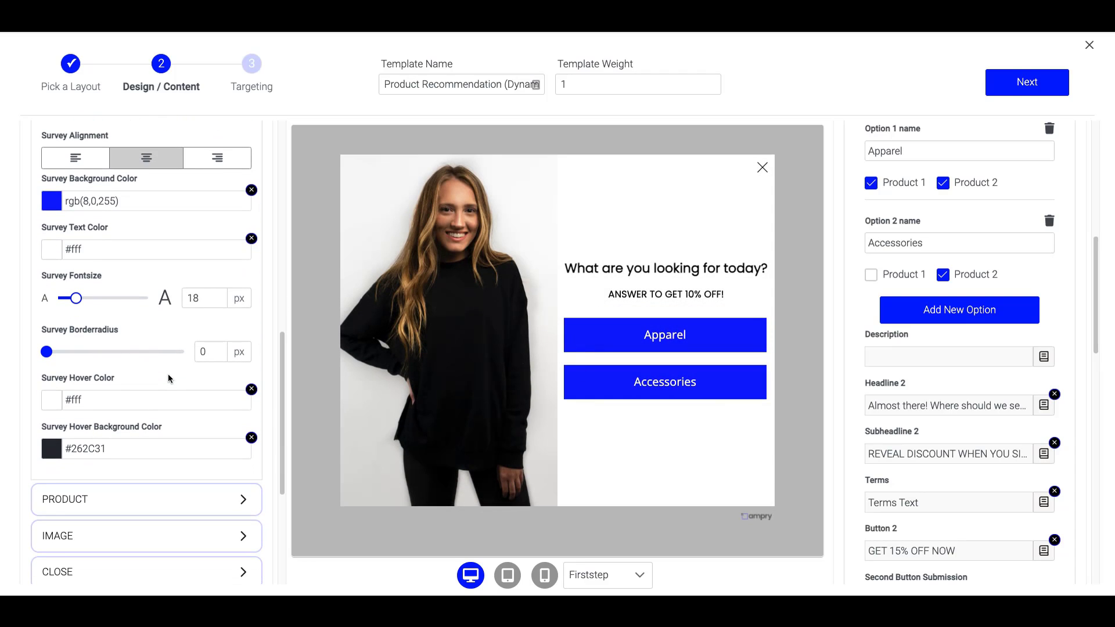
pyautogui.hotkey('ctrl', 'a')
pyautogui.hotkey('ctrl', 'c')
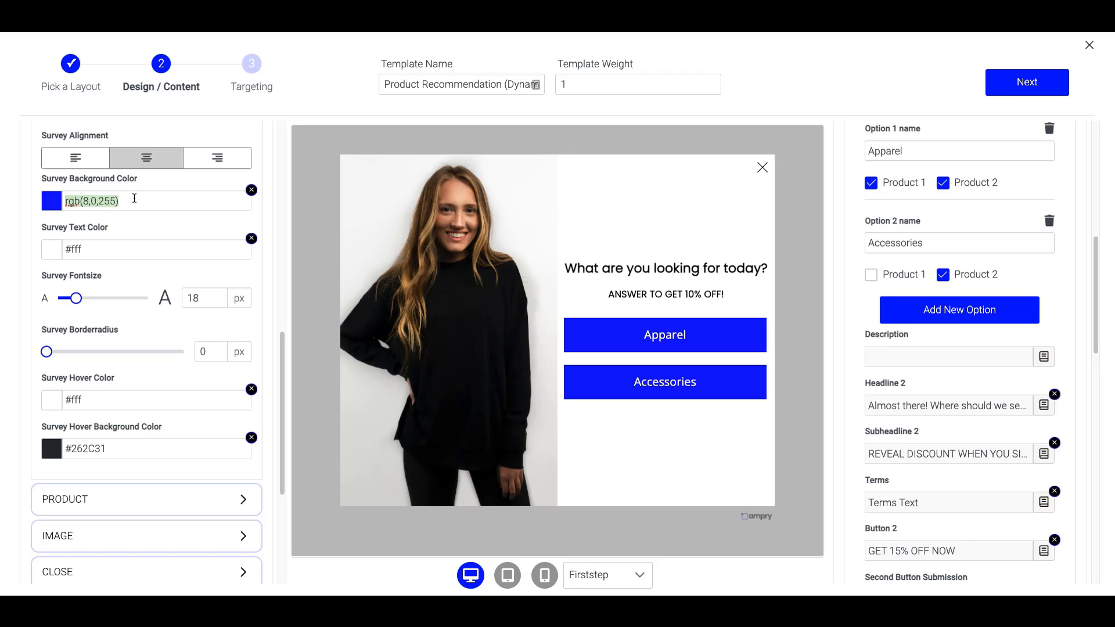
pyautogui.click(118, 446)
pyautogui.hotkey('ctrl', 'a')
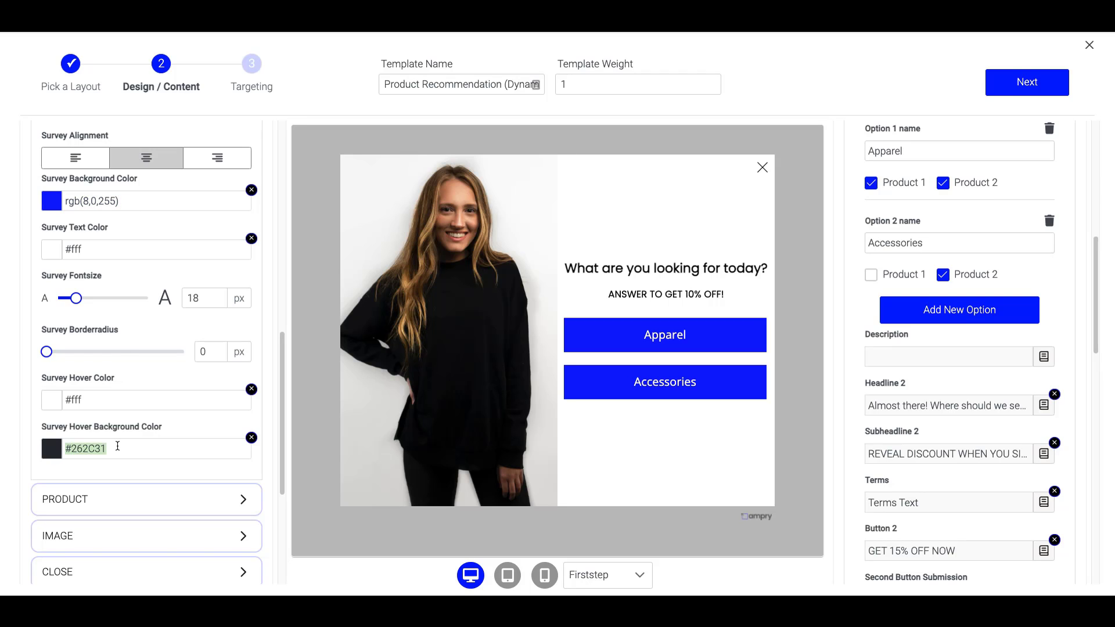
pyautogui.hotkey('ctrl', 'v')
pyautogui.click(52, 448)
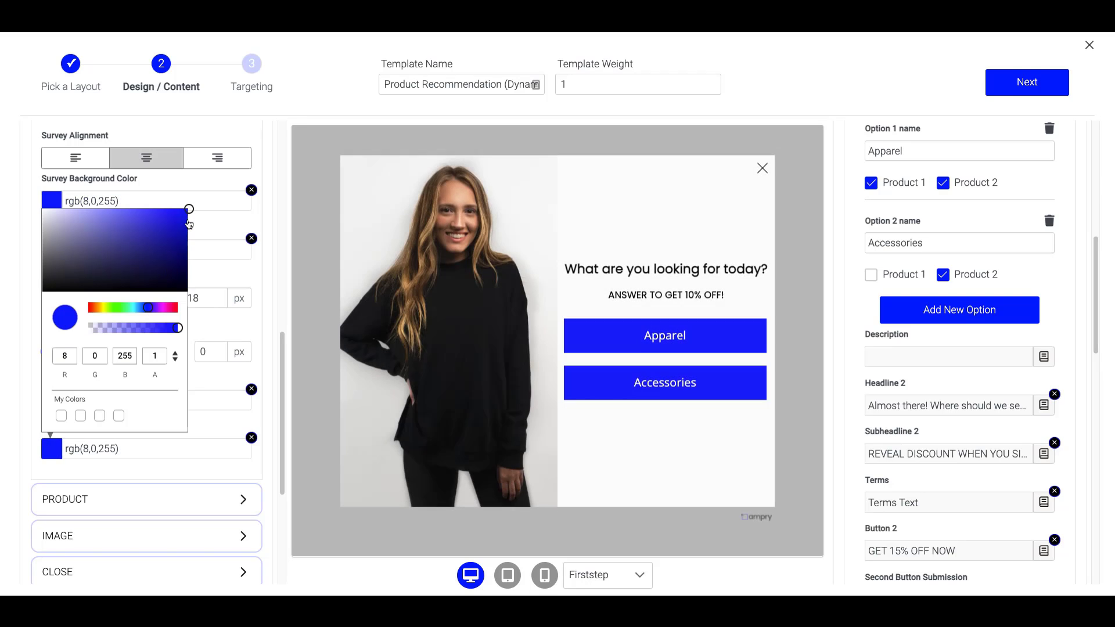
pyautogui.moveTo(189, 210); pyautogui.dragTo(187, 226)
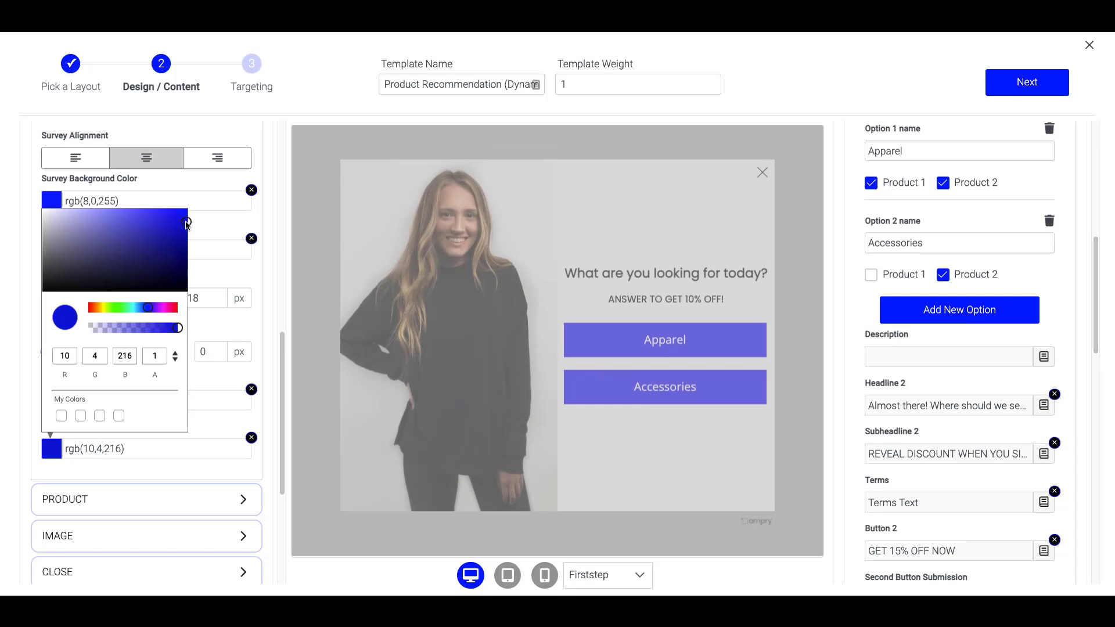
pyautogui.click(220, 430)
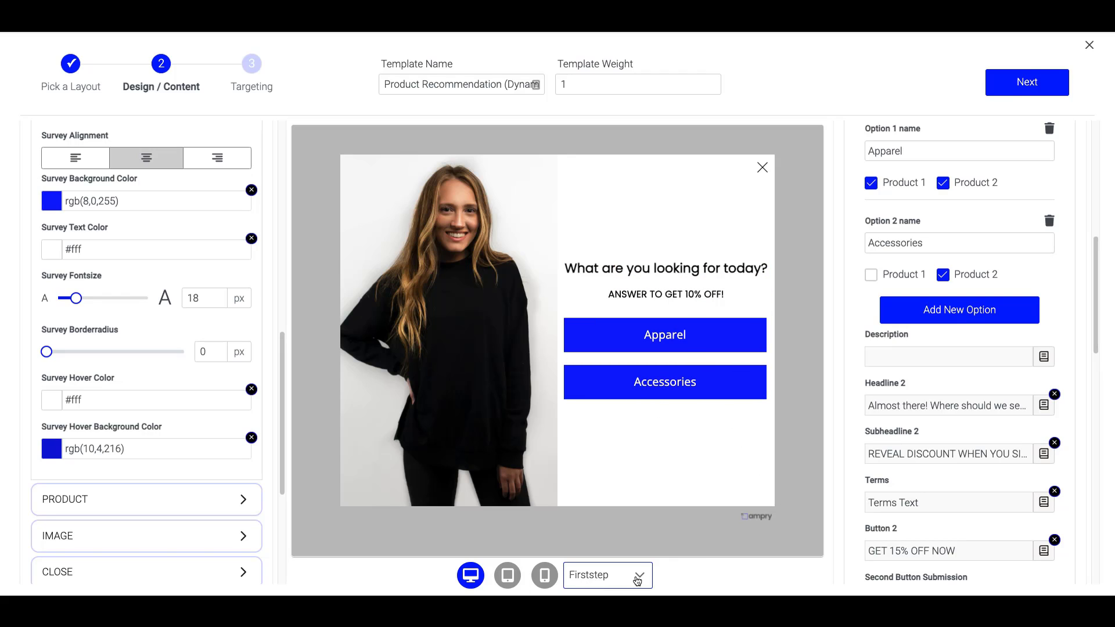
# Switch the pop-up preview to Secondstep and open the Headline 2 text for review, leaving the wording as it is.
pyautogui.click(641, 583)
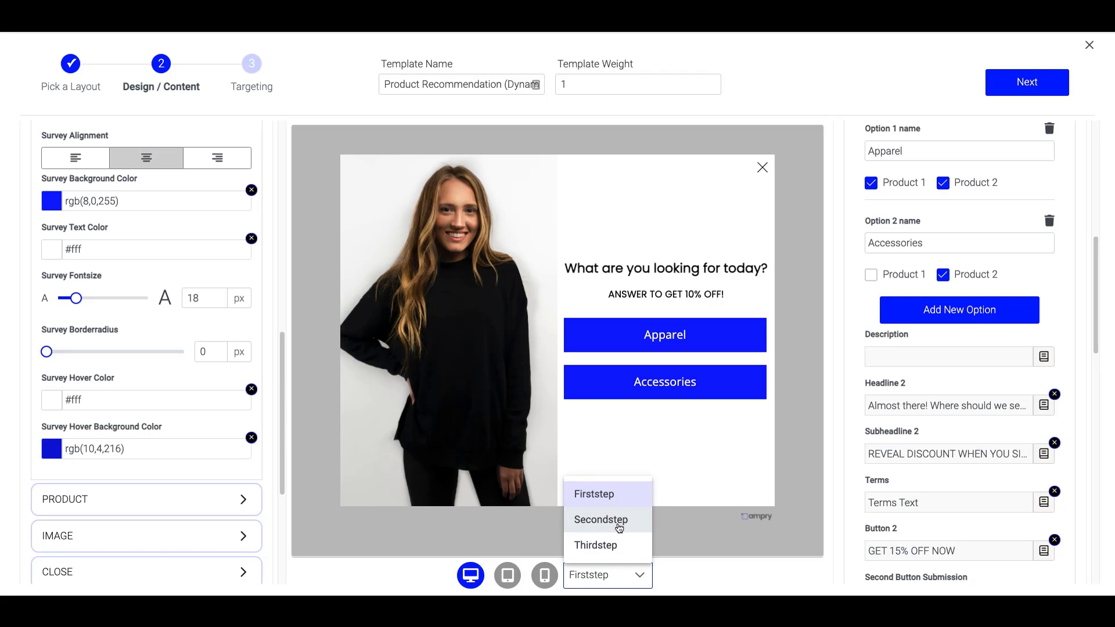
pyautogui.click(620, 526)
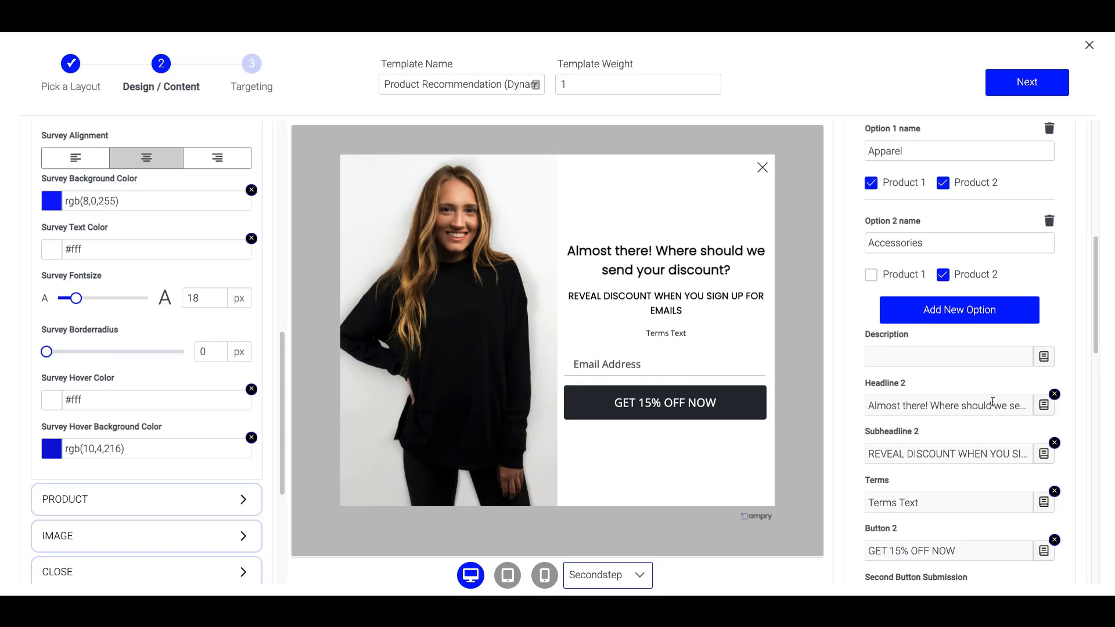
pyautogui.scroll(-1, 993, 402)
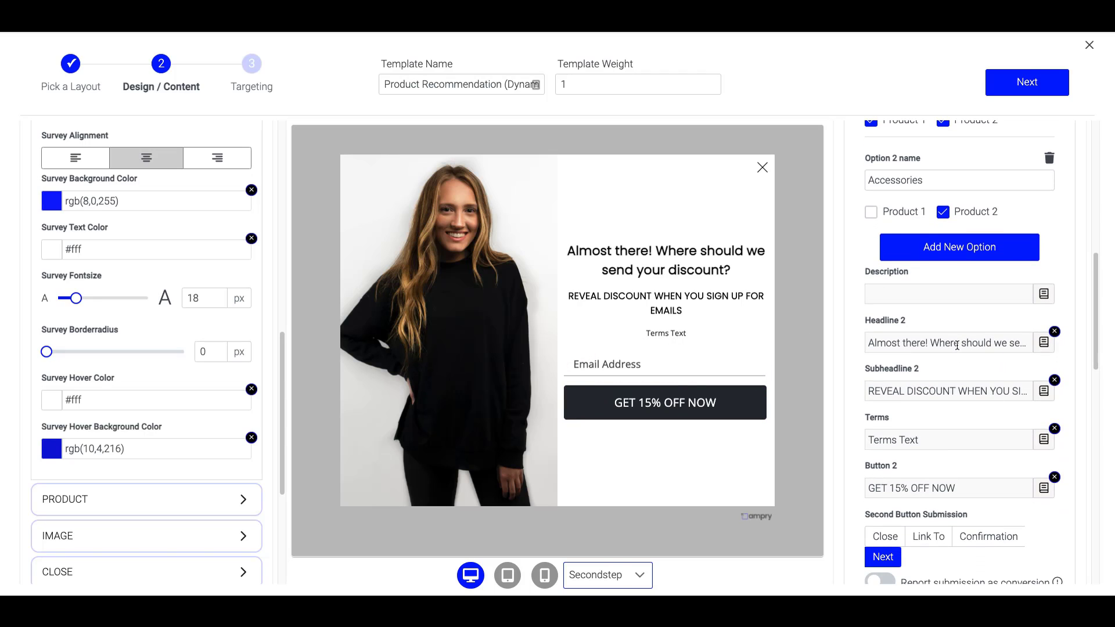
pyautogui.click(957, 344)
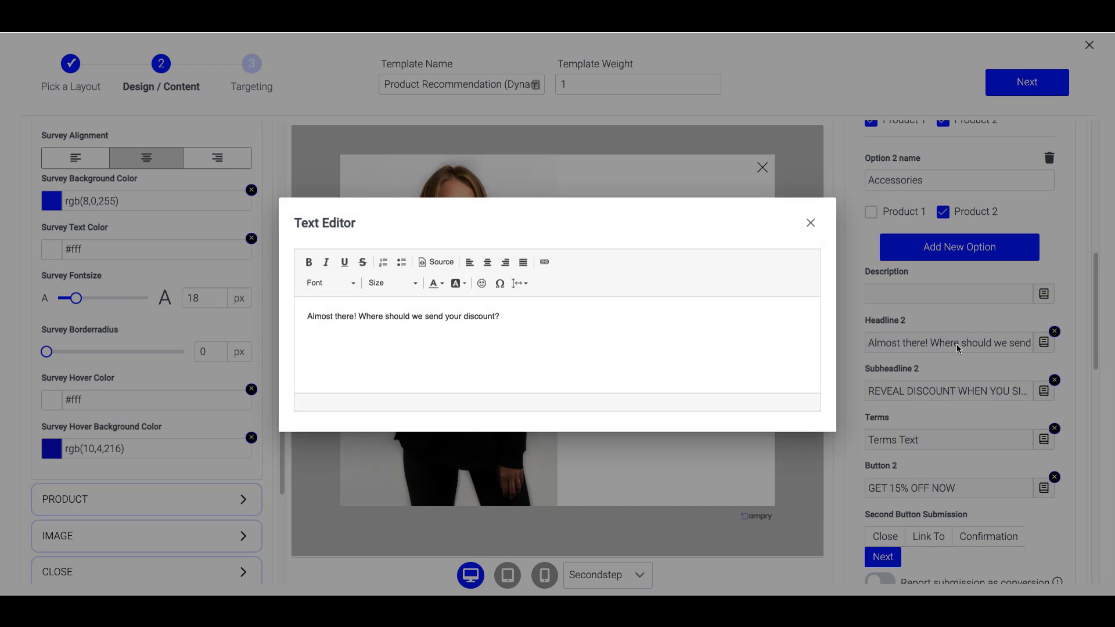
pyautogui.click(811, 223)
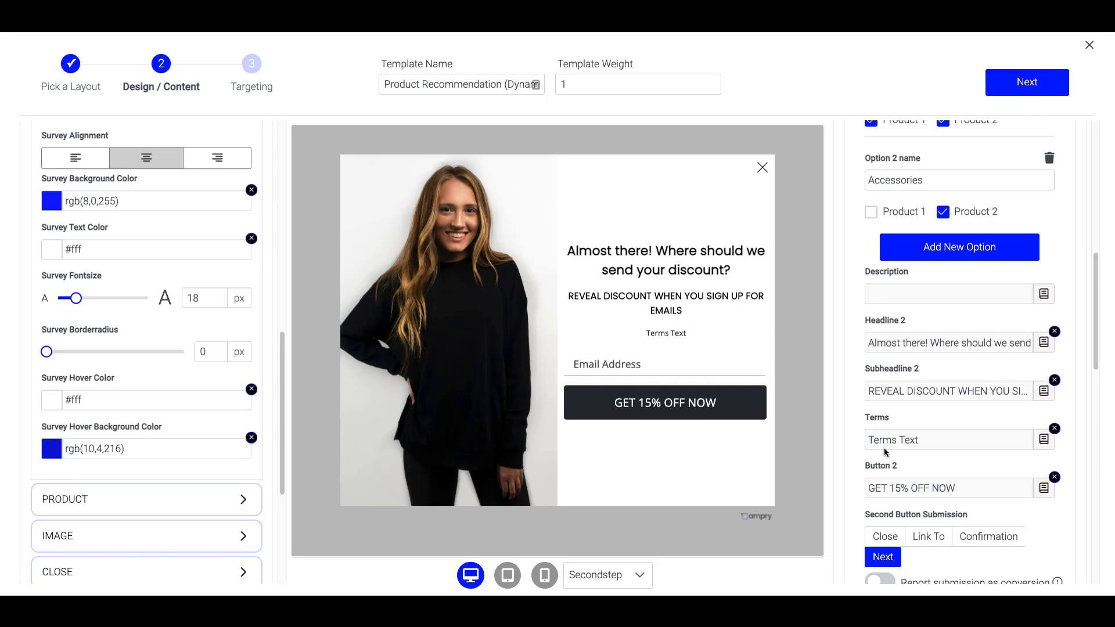
# Change the Button 2 text to "GET 10% OFF NOW".
pyautogui.click(925, 491)
pyautogui.click(335, 316)
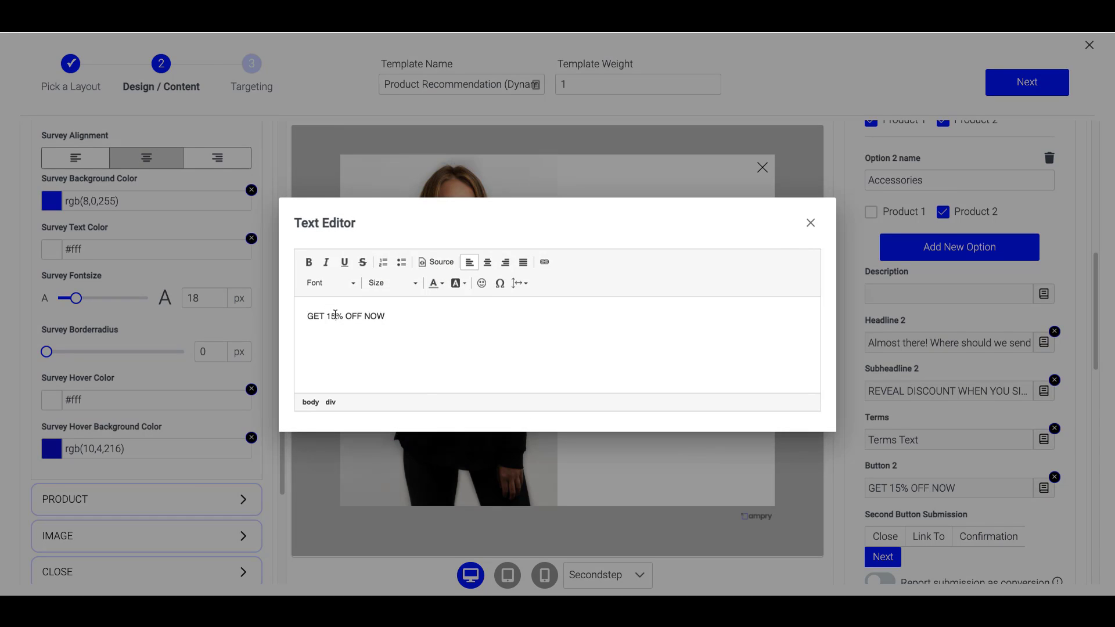
pyautogui.press('BackSpace')
pyautogui.write('0')
pyautogui.click(702, 546)
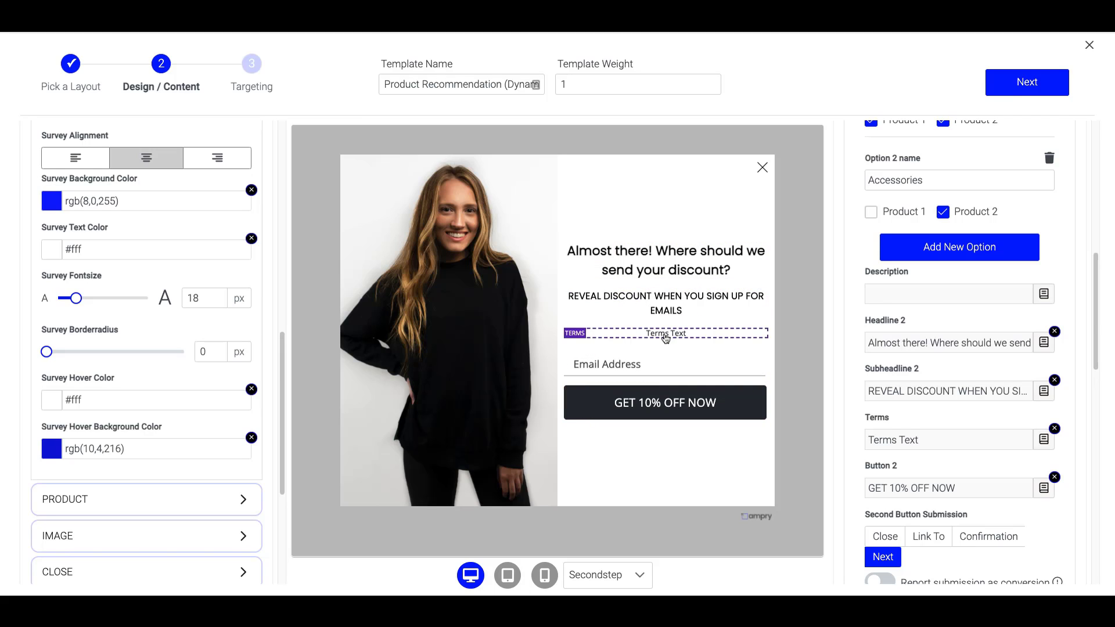
# Set the terms font family to Poppins.
pyautogui.scroll(6, 227, 203)
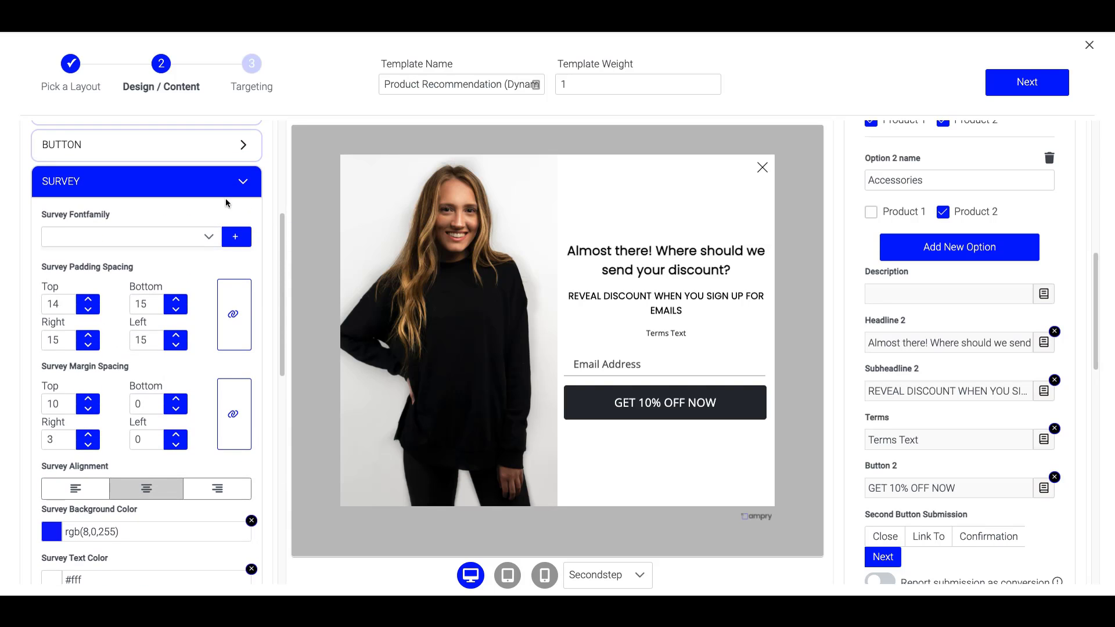
pyautogui.click(244, 187)
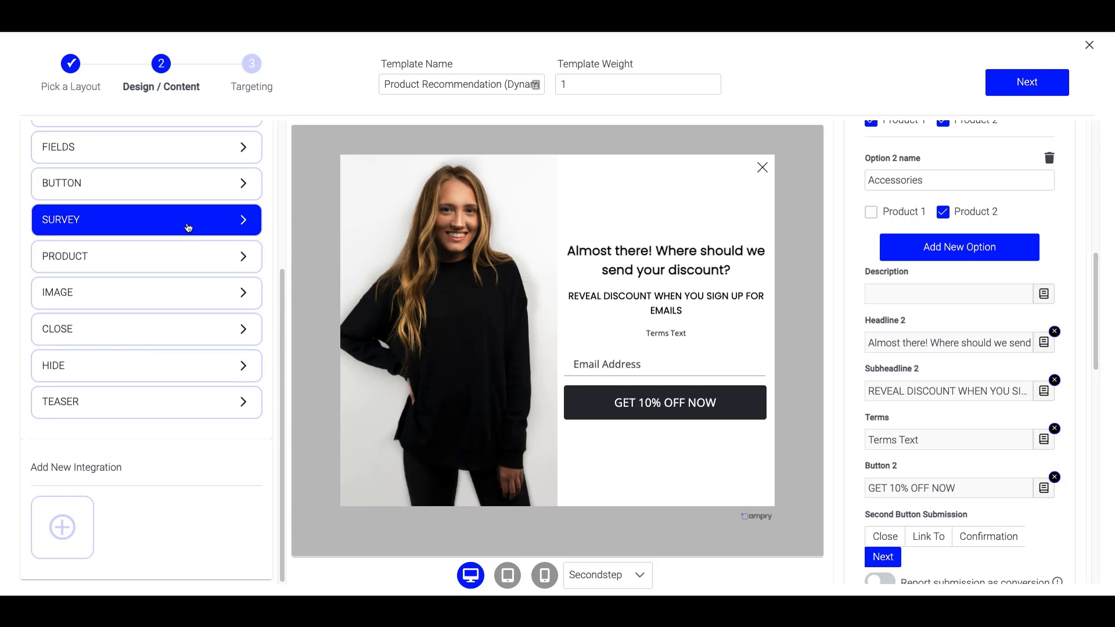
pyautogui.scroll(2, 172, 300)
pyautogui.scroll(1, 172, 301)
pyautogui.click(224, 290)
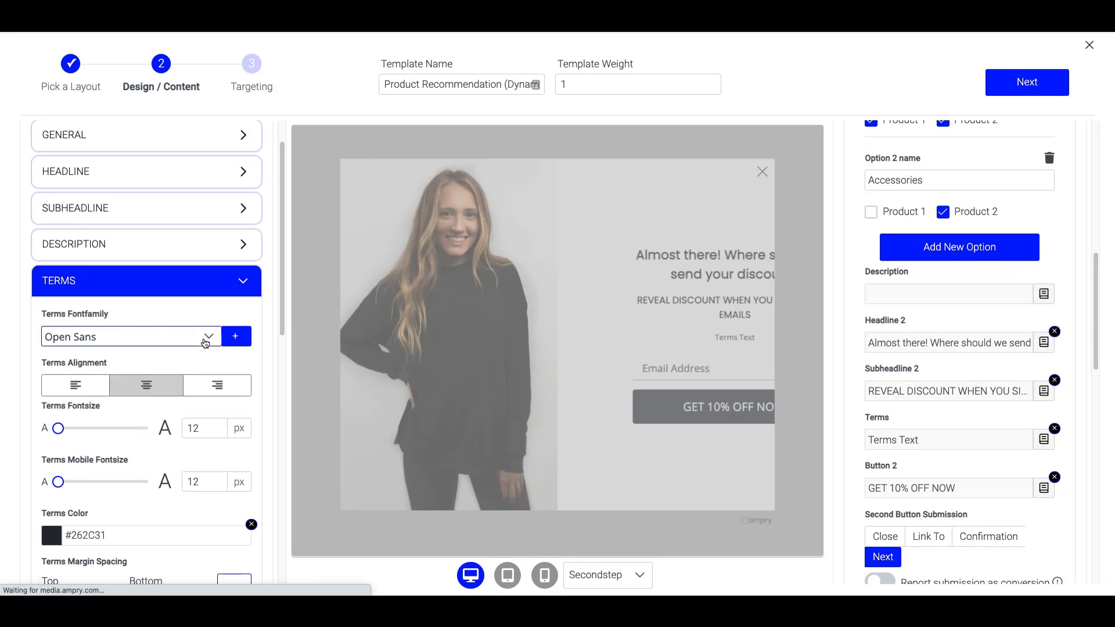
pyautogui.click(203, 337)
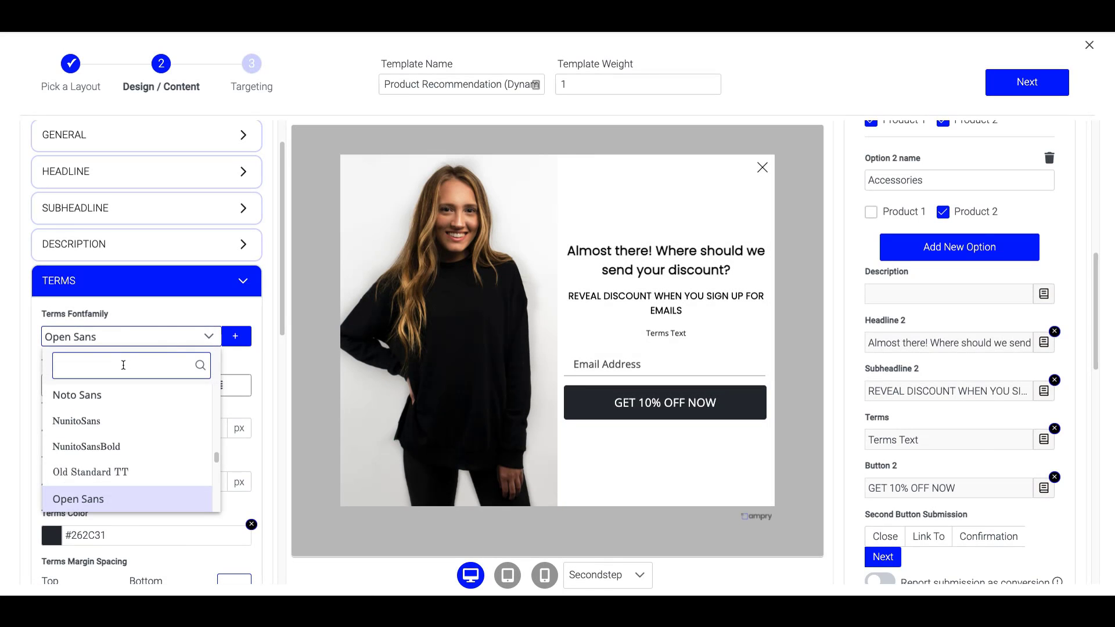
pyautogui.write('popp')
pyautogui.click(114, 401)
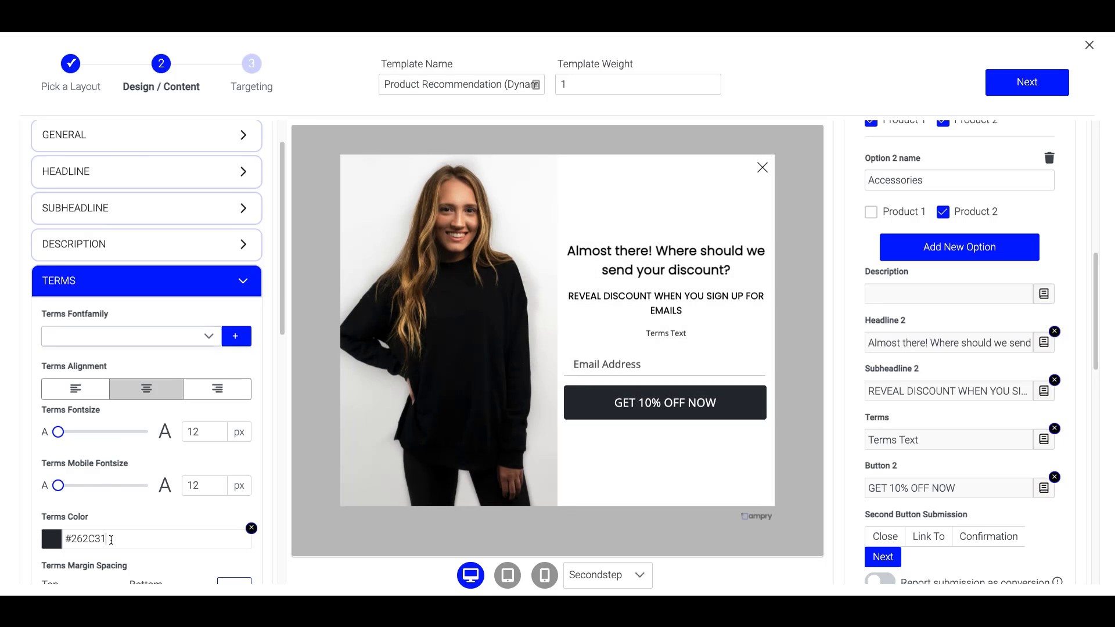
# Set the terms text color to a neutral dark gray, rgb(52,52,52).
pyautogui.doubleClick(111, 540)
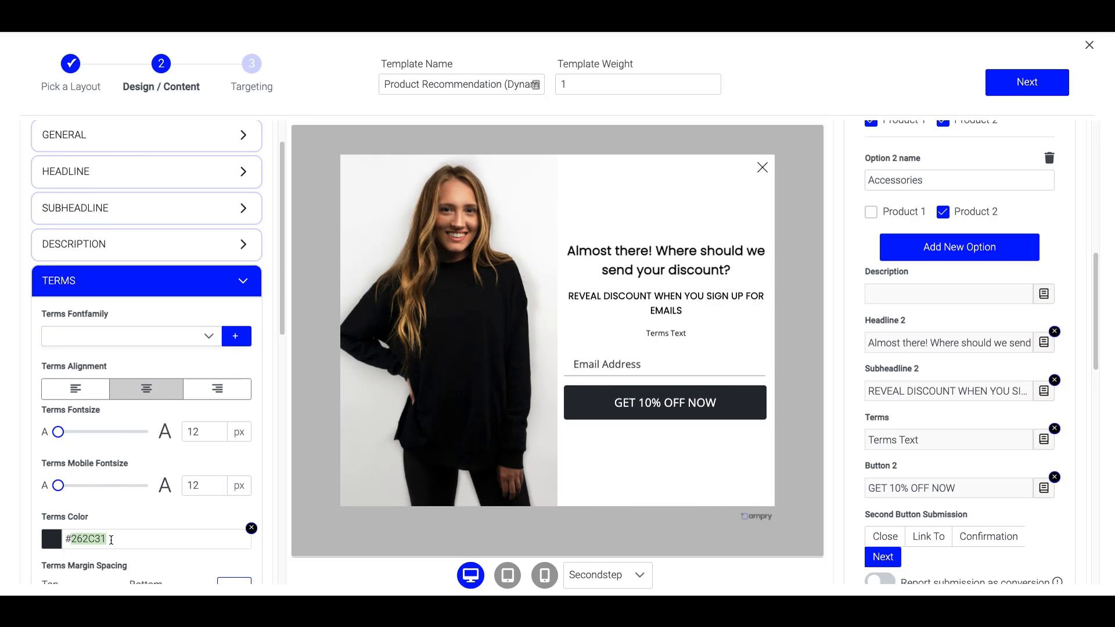
pyautogui.click(54, 540)
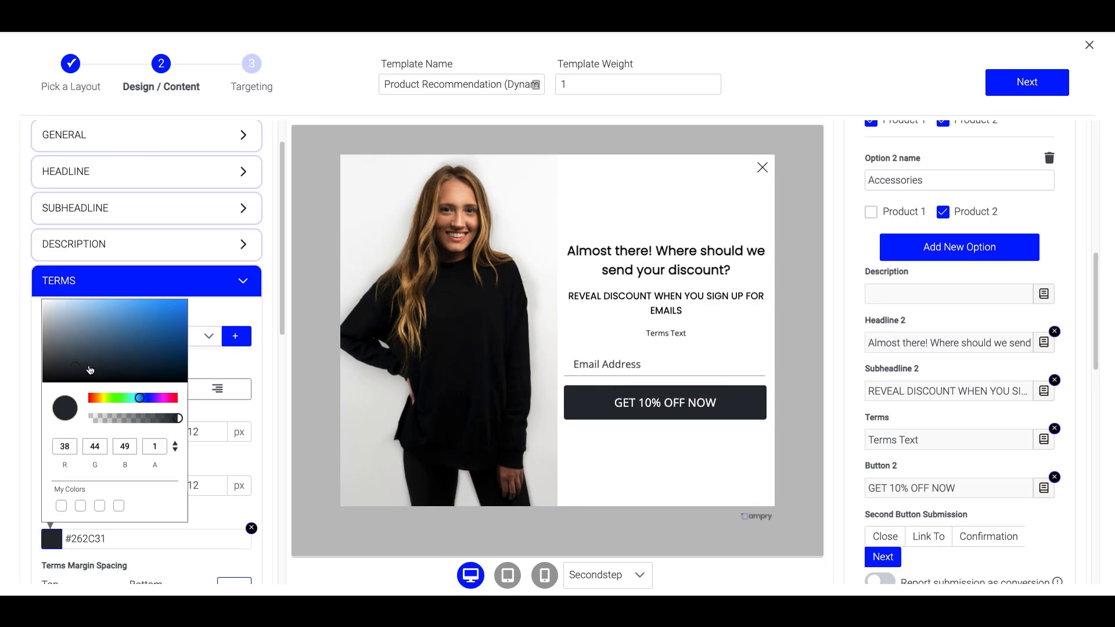
pyautogui.moveTo(48, 368); pyautogui.dragTo(37, 366)
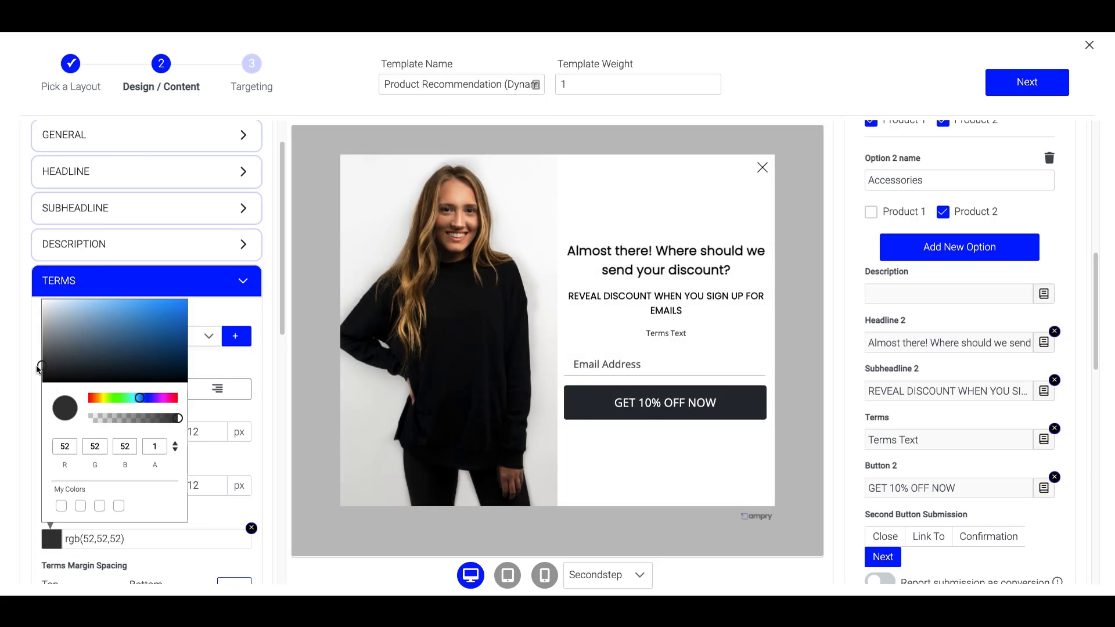
pyautogui.click(211, 515)
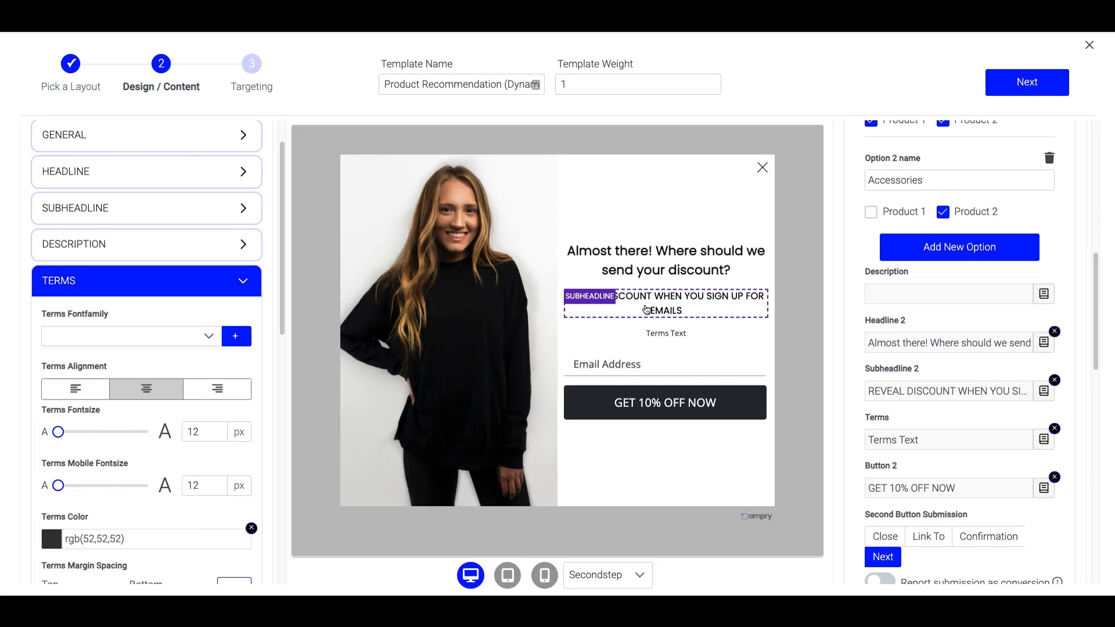
# Set the subheadline font size to 13 px and the headline font size to 22 px.
pyautogui.click(249, 214)
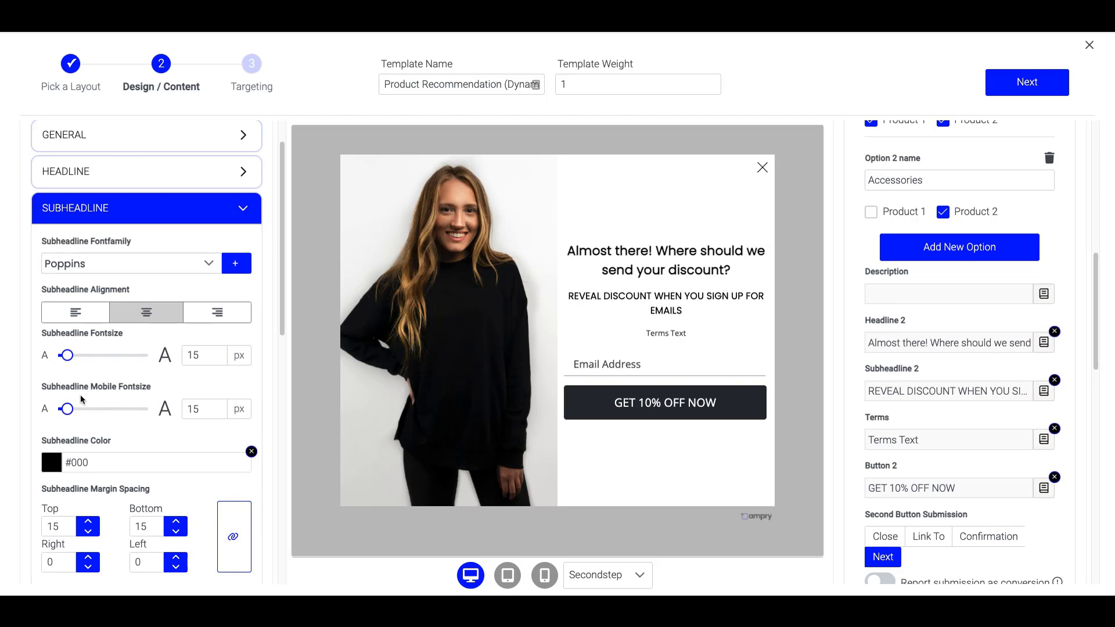
pyautogui.moveTo(67, 356); pyautogui.dragTo(64, 357)
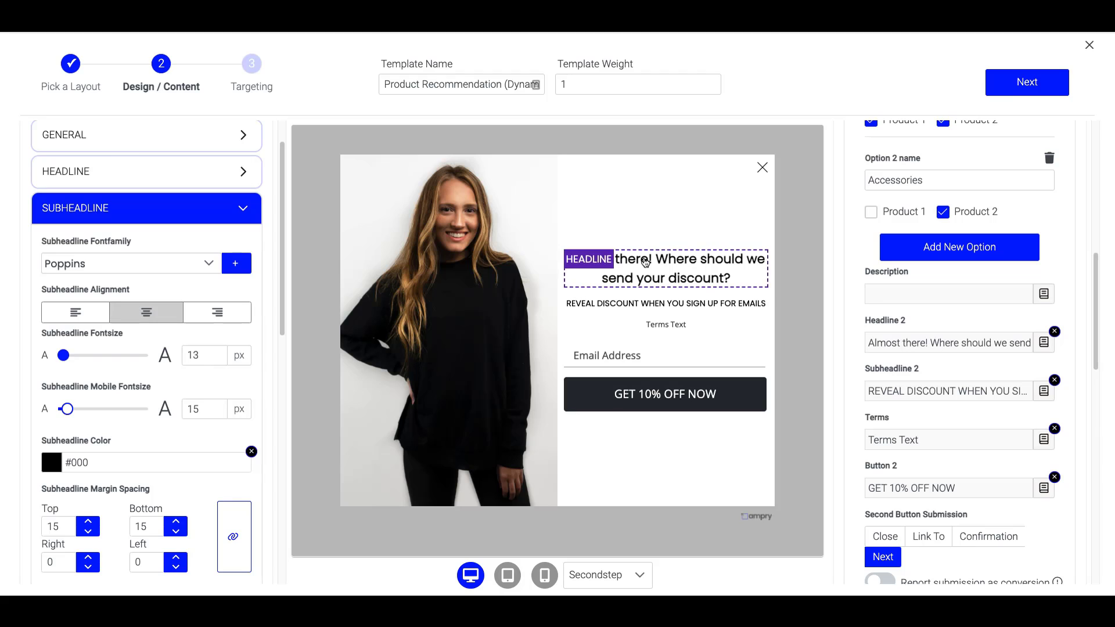
pyautogui.click(244, 174)
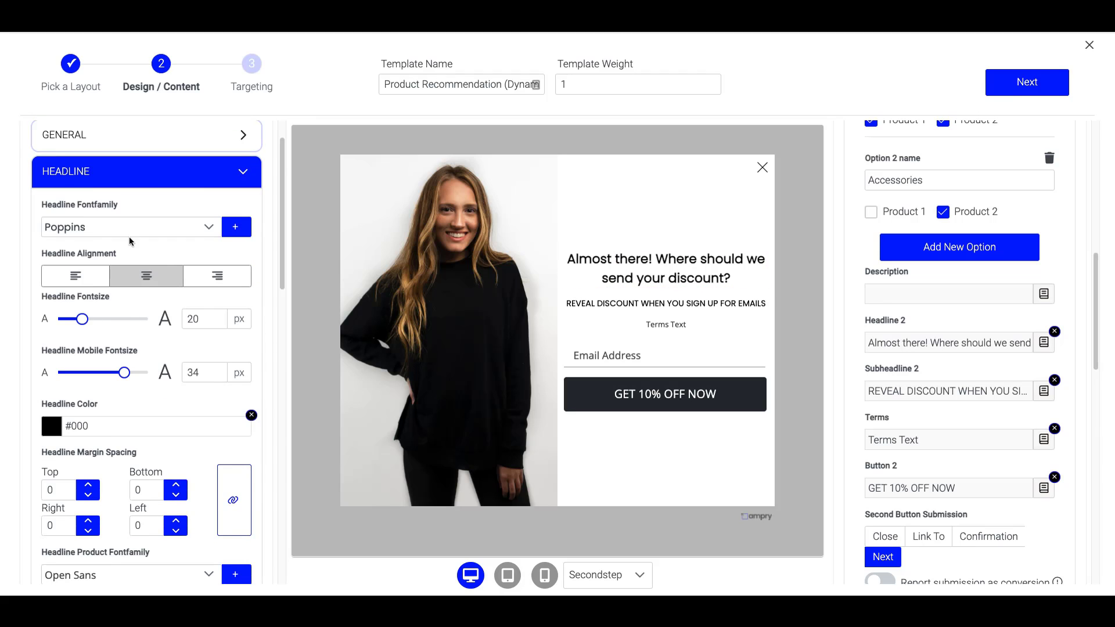
pyautogui.moveTo(82, 319); pyautogui.dragTo(89, 319)
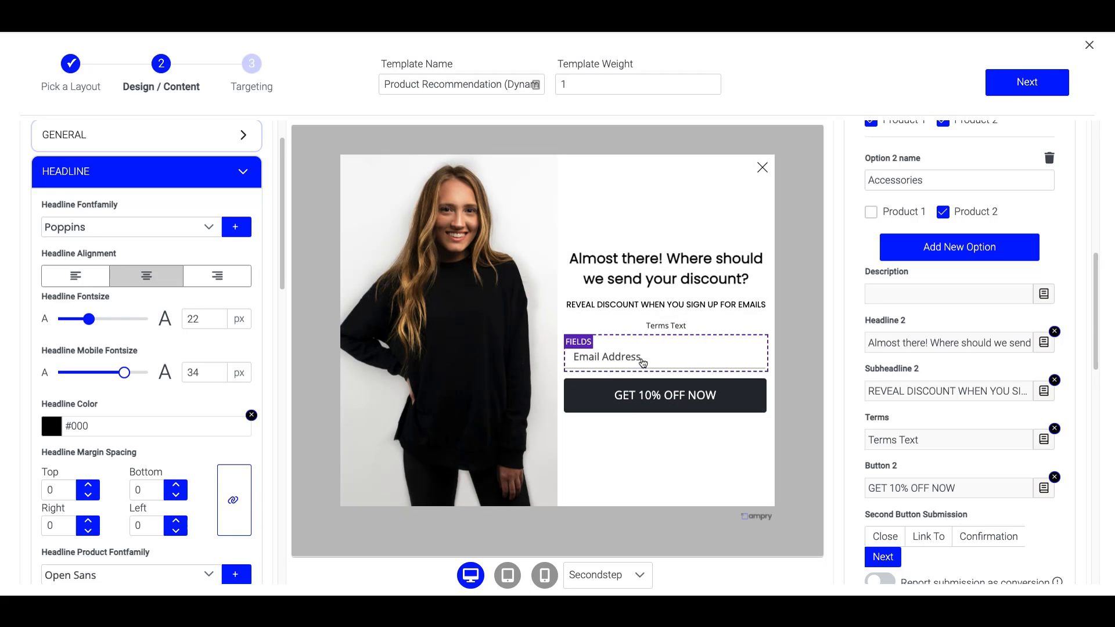
# Open the settings for the pop-up's form fields and bring the email field's options into view.
pyautogui.scroll(-10, 185, 195)
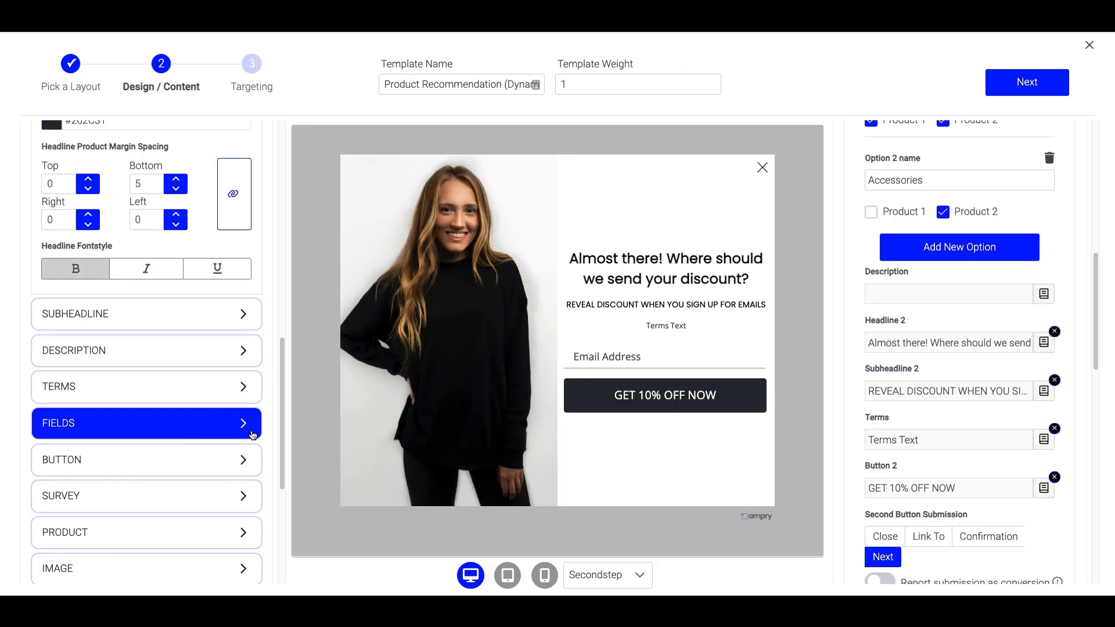
pyautogui.click(251, 432)
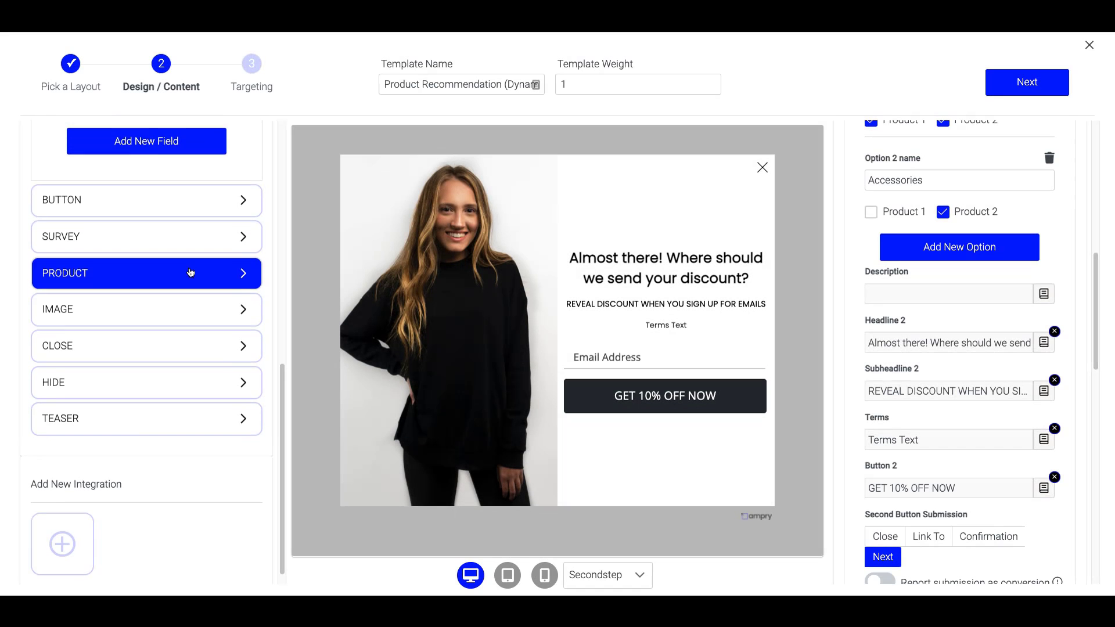
pyautogui.scroll(5, 189, 274)
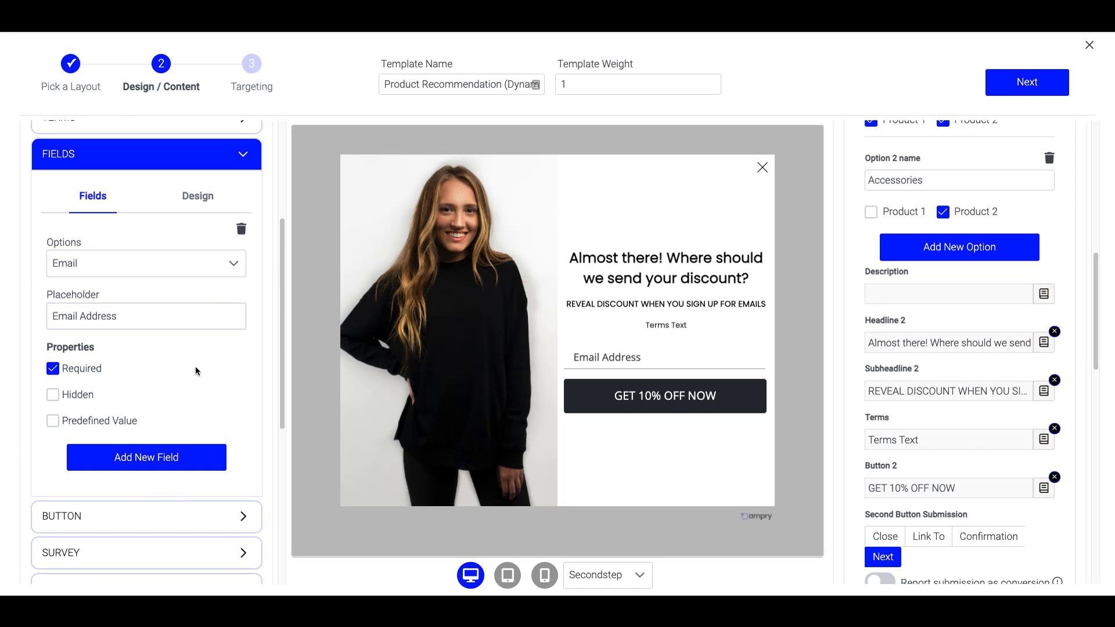
# Add an extra form field, look through its available field types, and delete the added field.
pyautogui.click(133, 458)
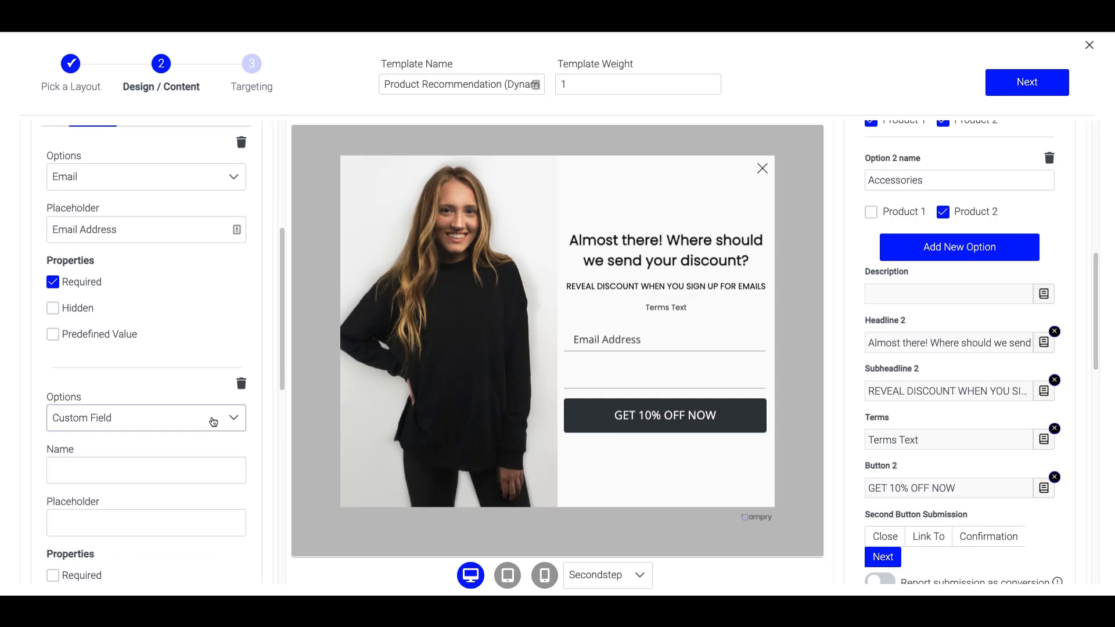
pyautogui.click(215, 419)
pyautogui.scroll(-1, 122, 505)
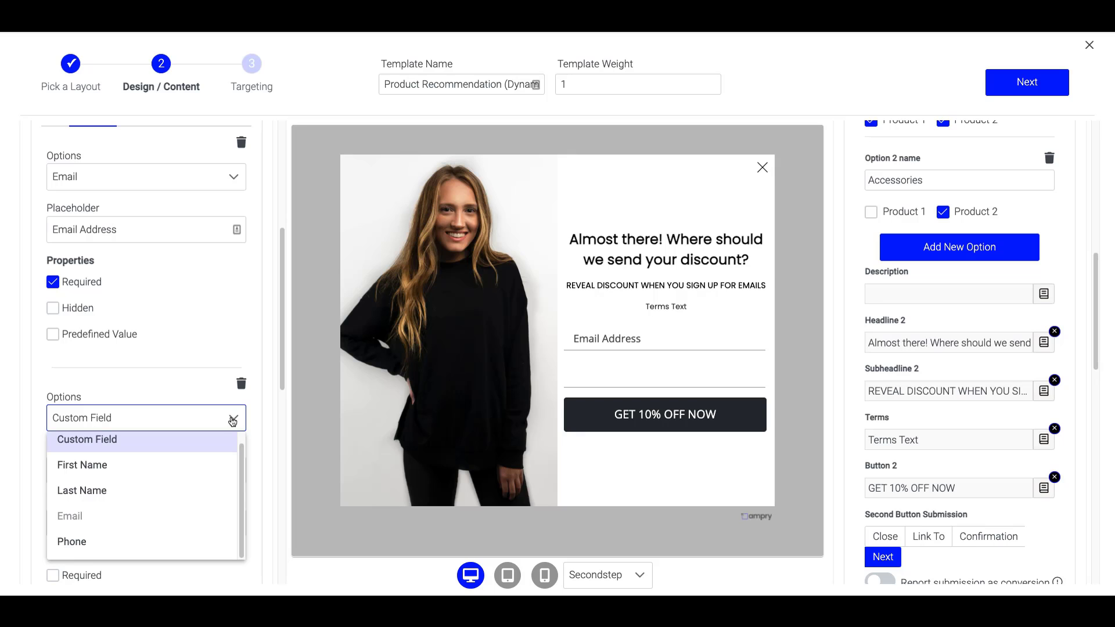
pyautogui.click(242, 386)
pyautogui.scroll(1, 135, 357)
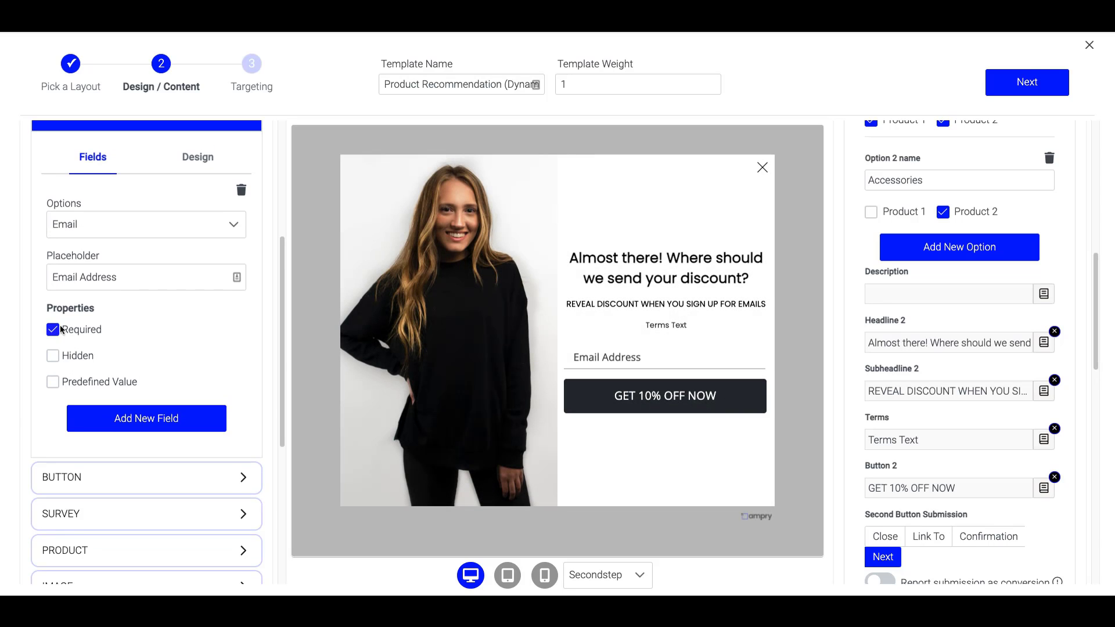
# Set the font family of the form fields to Poppins in their design settings.
pyautogui.scroll(1, 115, 361)
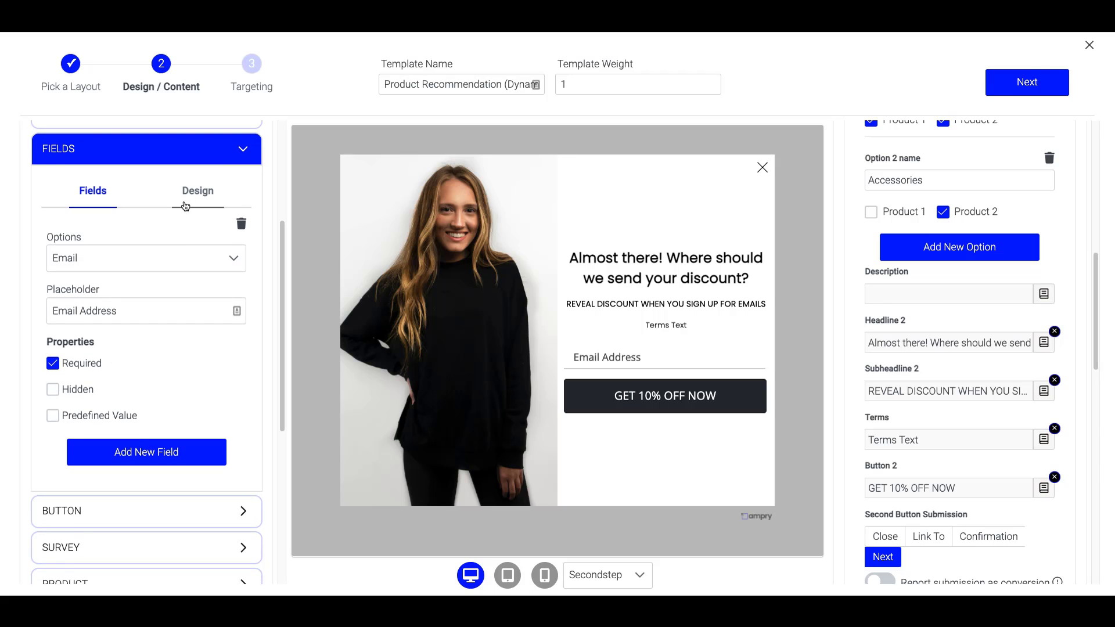
pyautogui.click(195, 196)
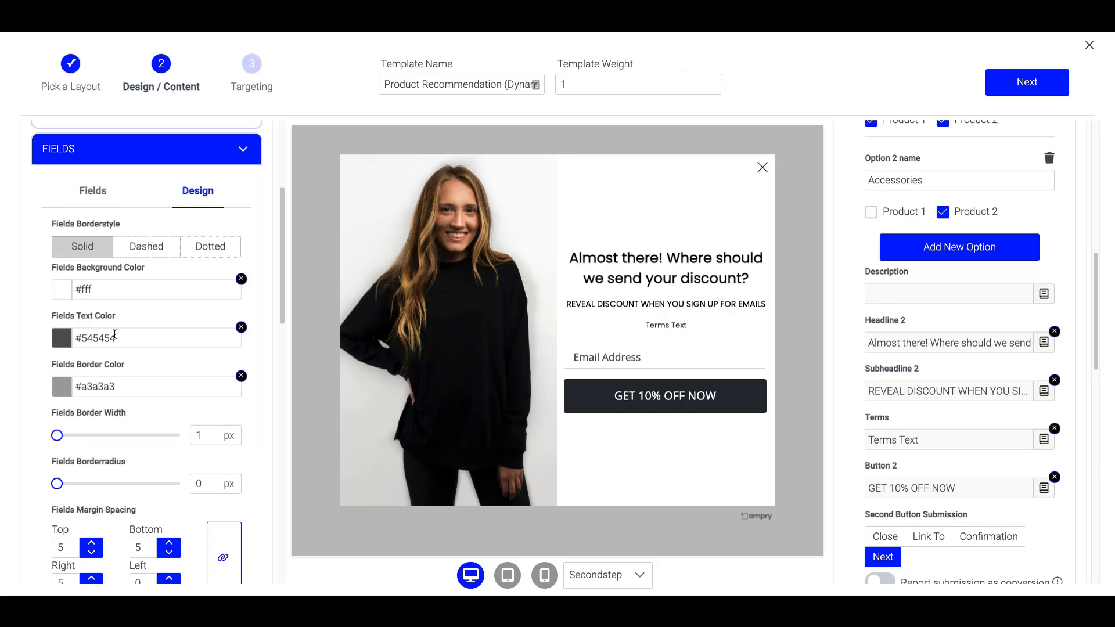
pyautogui.scroll(-6, 149, 380)
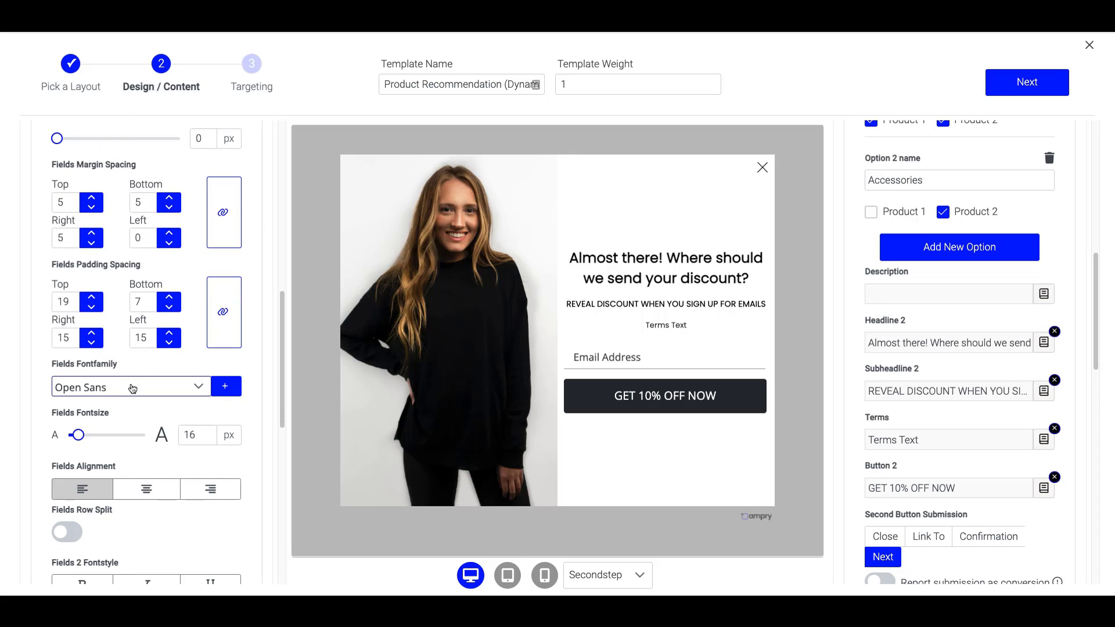
pyautogui.click(111, 389)
pyautogui.write('pop')
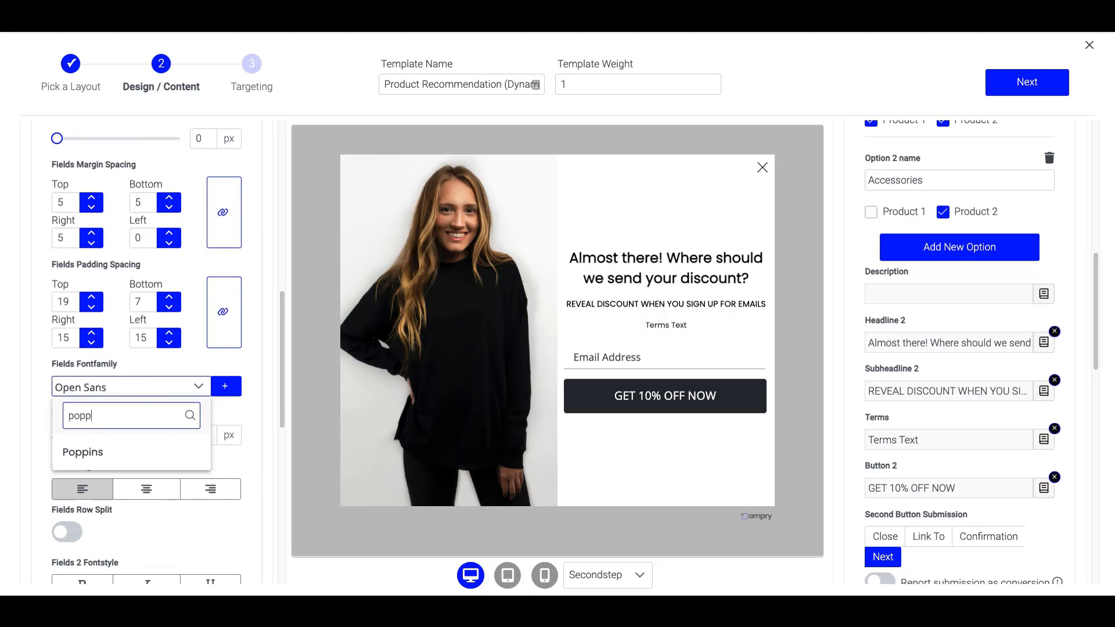
pyautogui.write('p')
pyautogui.click(115, 456)
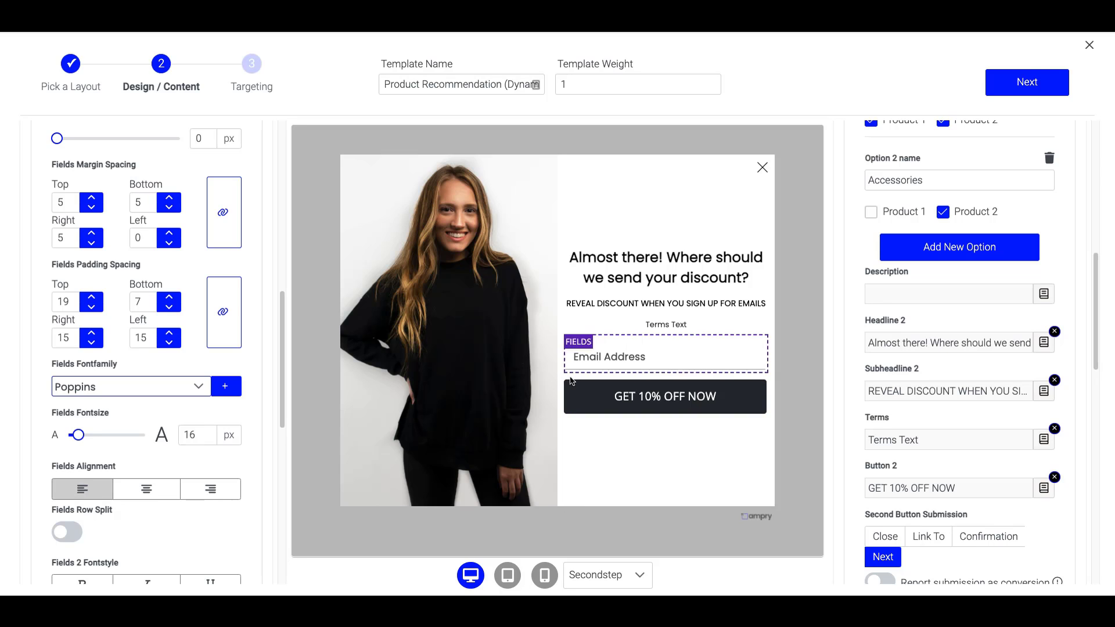
# Turn off the bottom-only border for the form fields so the email field gets a full outline.
pyautogui.scroll(6, 209, 388)
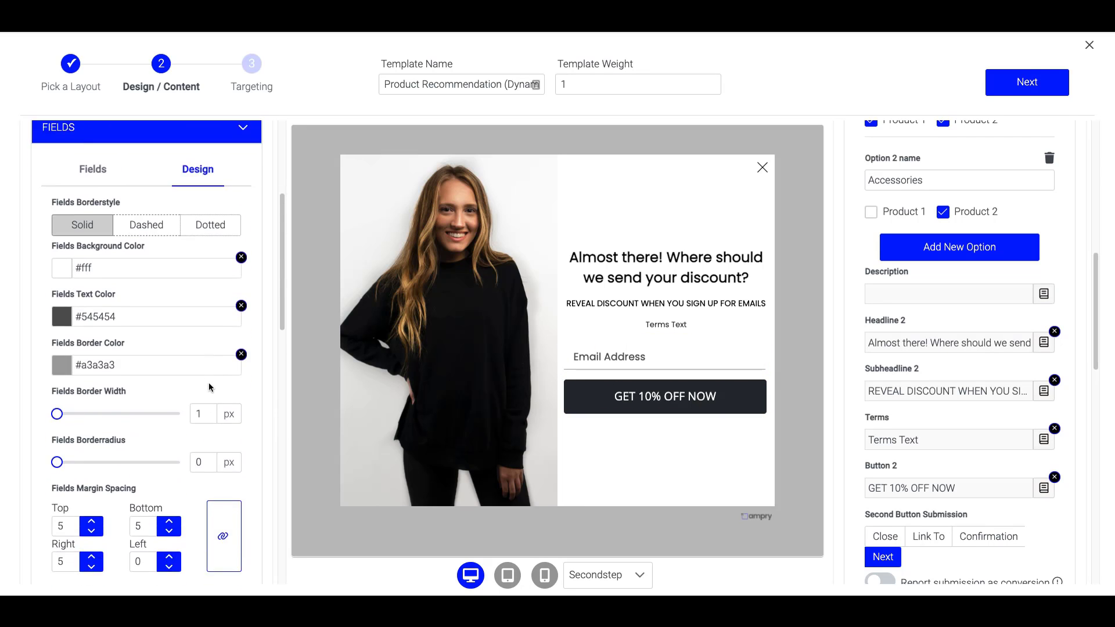
pyautogui.scroll(-8, 210, 388)
pyautogui.scroll(-3, 211, 388)
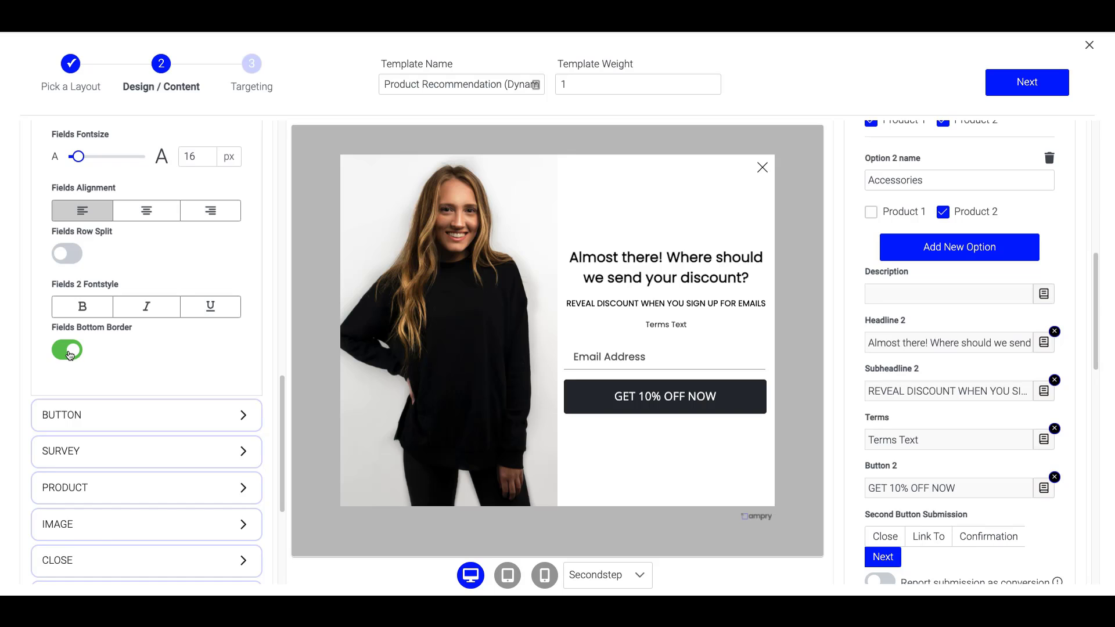
pyautogui.click(68, 350)
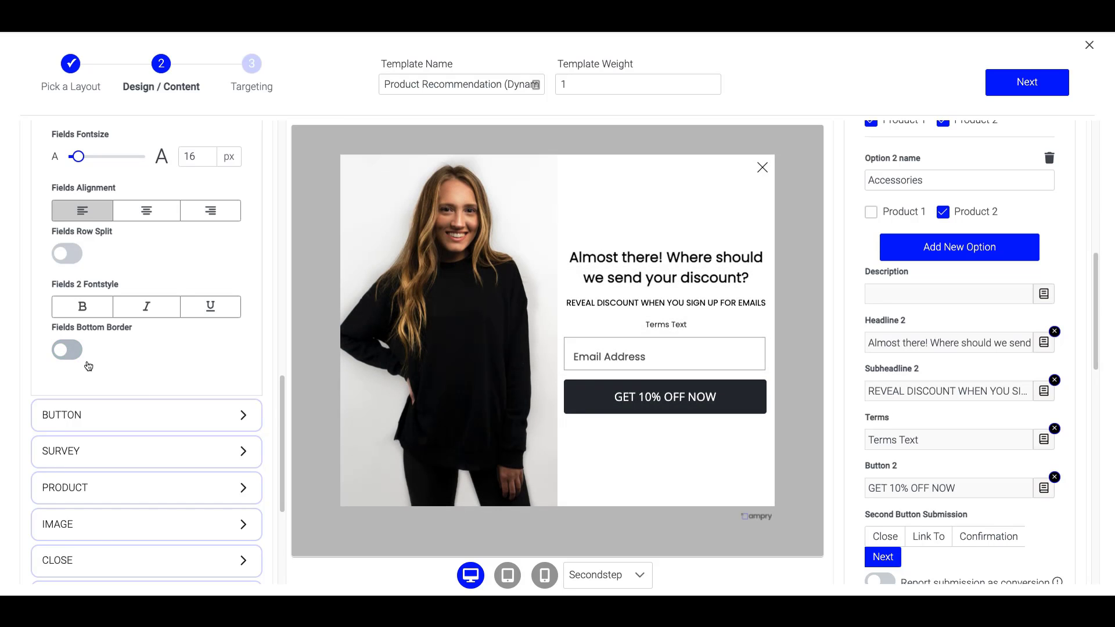
pyautogui.scroll(11, 43, 280)
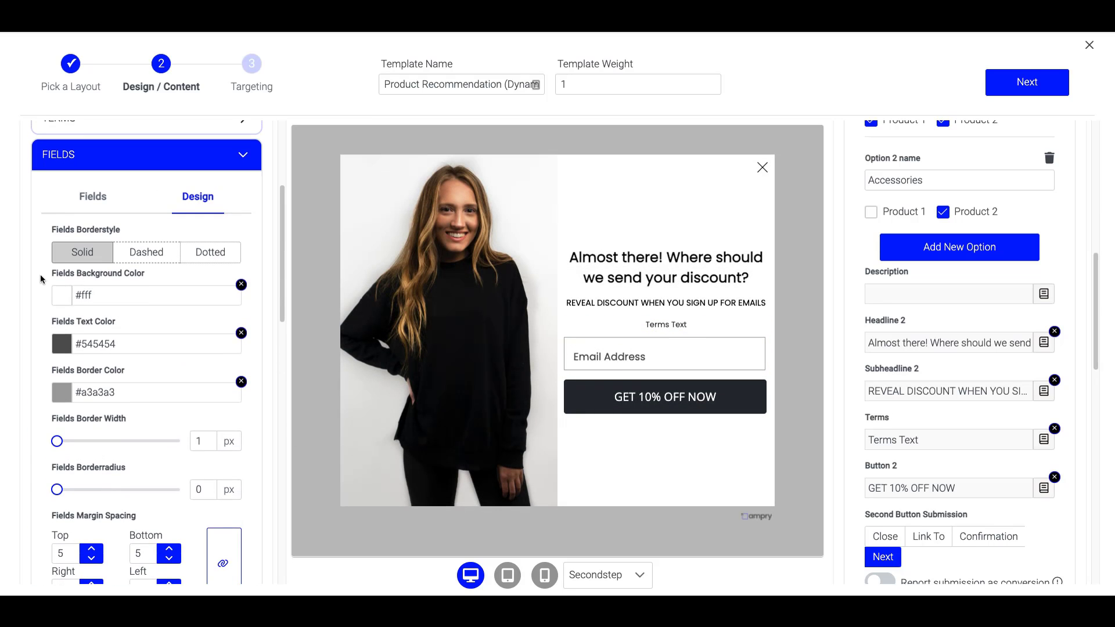
# Try the dashed and dotted border styles on the form fields and return to solid.
pyautogui.click(156, 257)
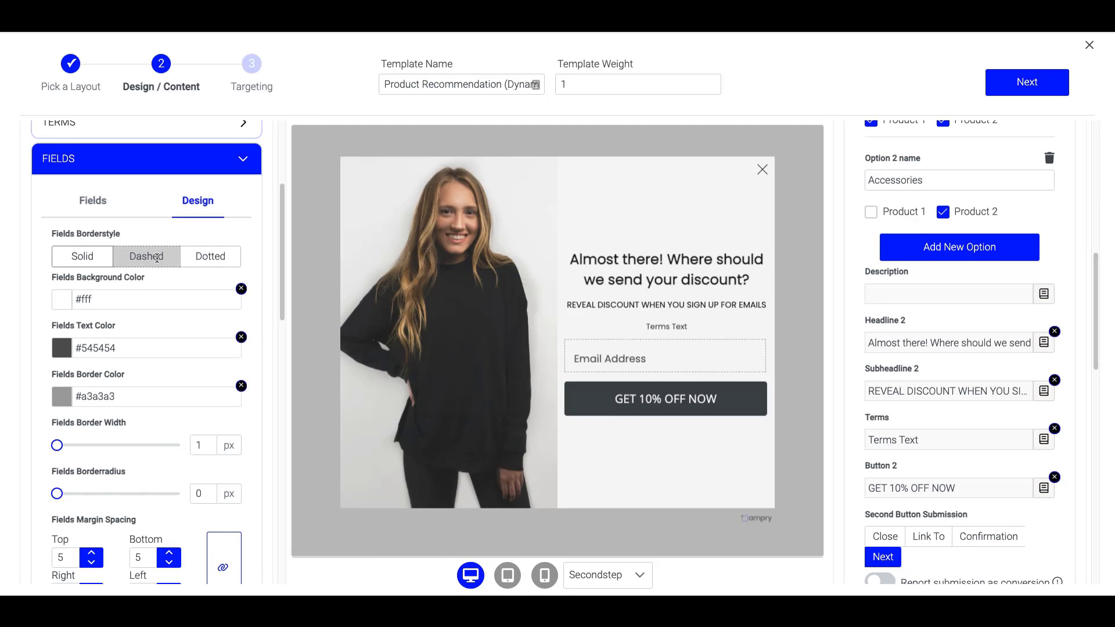
pyautogui.click(213, 254)
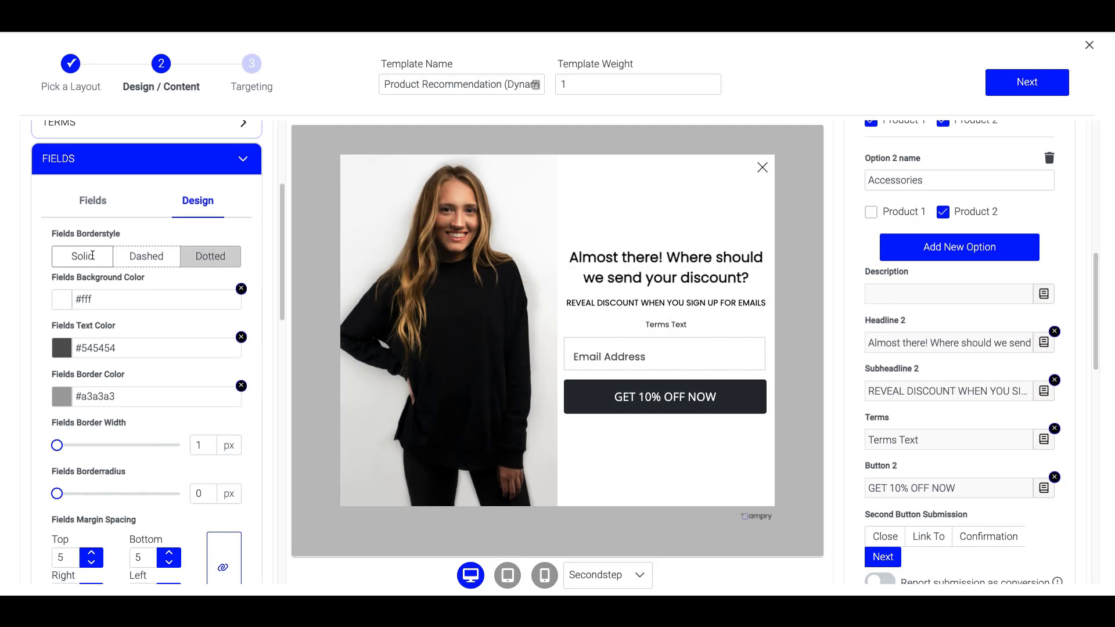
pyautogui.click(82, 257)
# Turn the bottom-only border for the form fields back on.
pyautogui.scroll(-8, 150, 419)
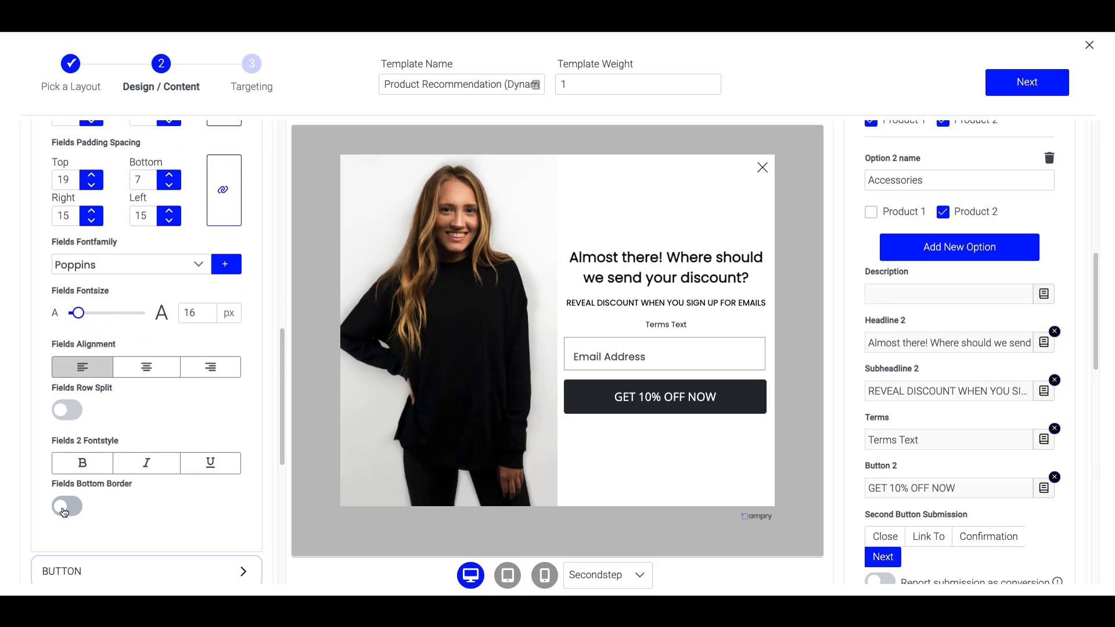
pyautogui.click(68, 506)
pyautogui.scroll(3, 130, 405)
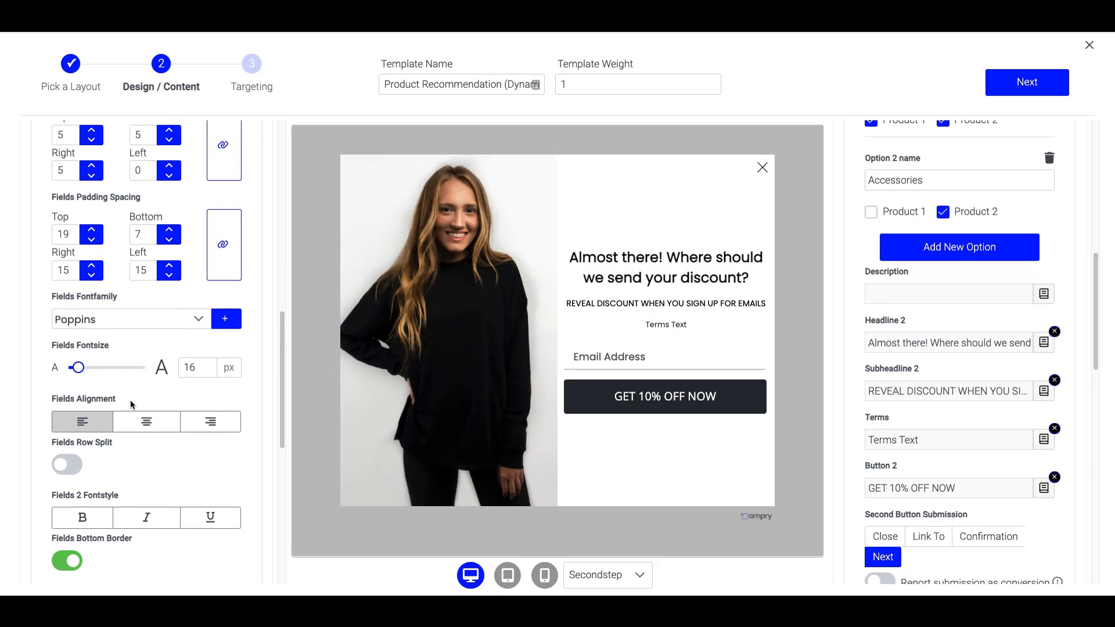
# Open the pop-up's button settings and choose Poppins as the product button font family.
pyautogui.scroll(-5, 131, 402)
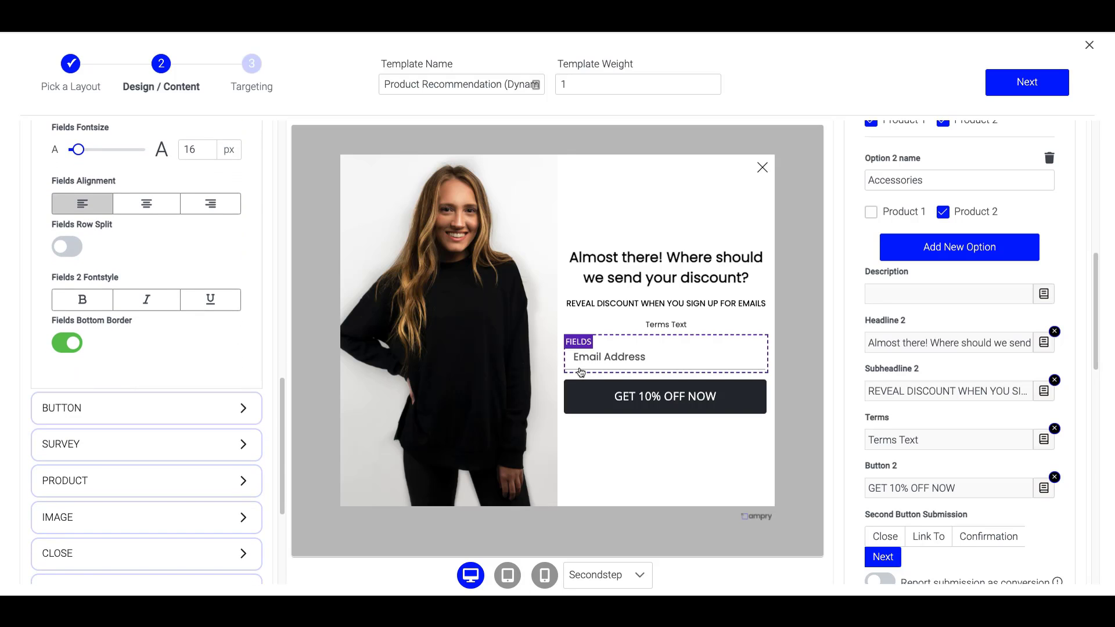
pyautogui.click(250, 418)
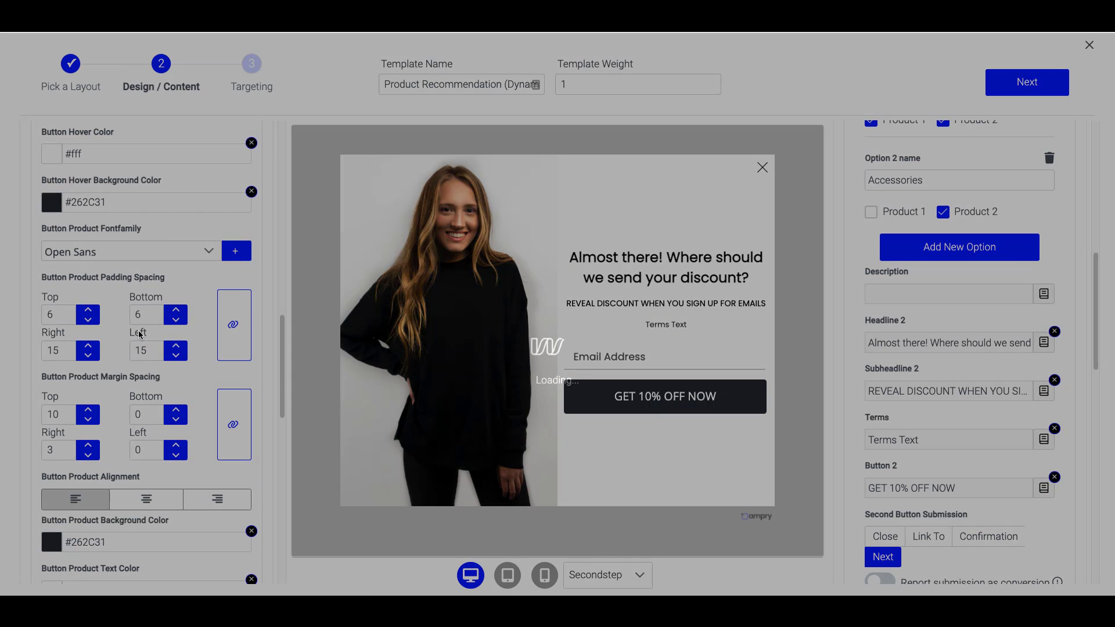
pyautogui.click(116, 244)
pyautogui.write('popp')
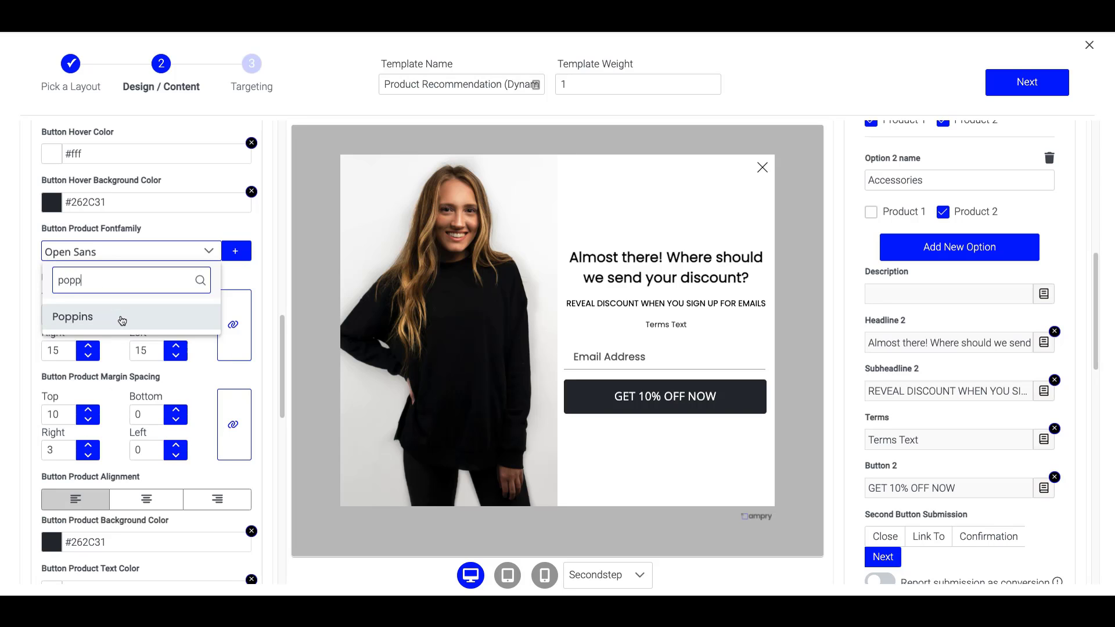
pyautogui.click(116, 317)
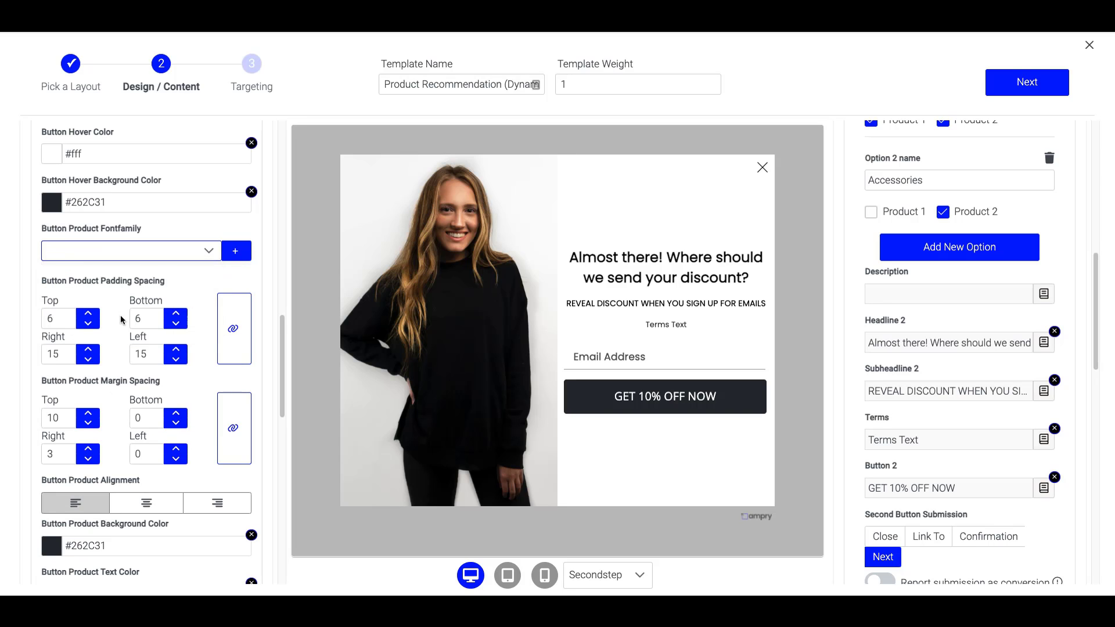
# Set the button's hover background color to rgb(8,0,255).
pyautogui.scroll(2, 117, 314)
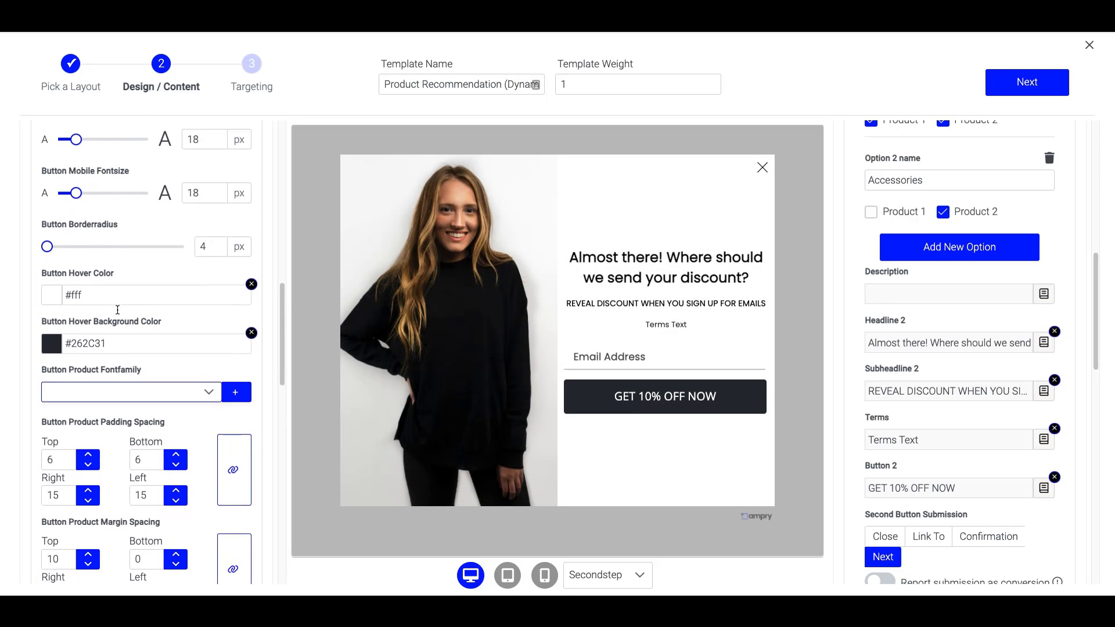
pyautogui.click(116, 341)
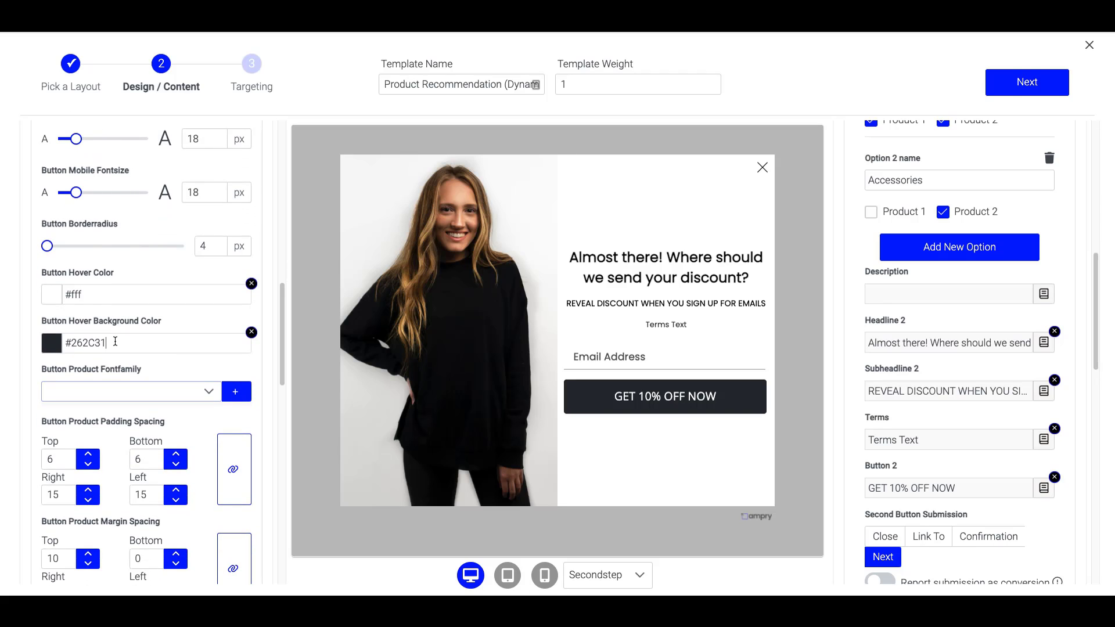
pyautogui.doubleClick(115, 342)
pyautogui.write('rgb(8,0,255)')
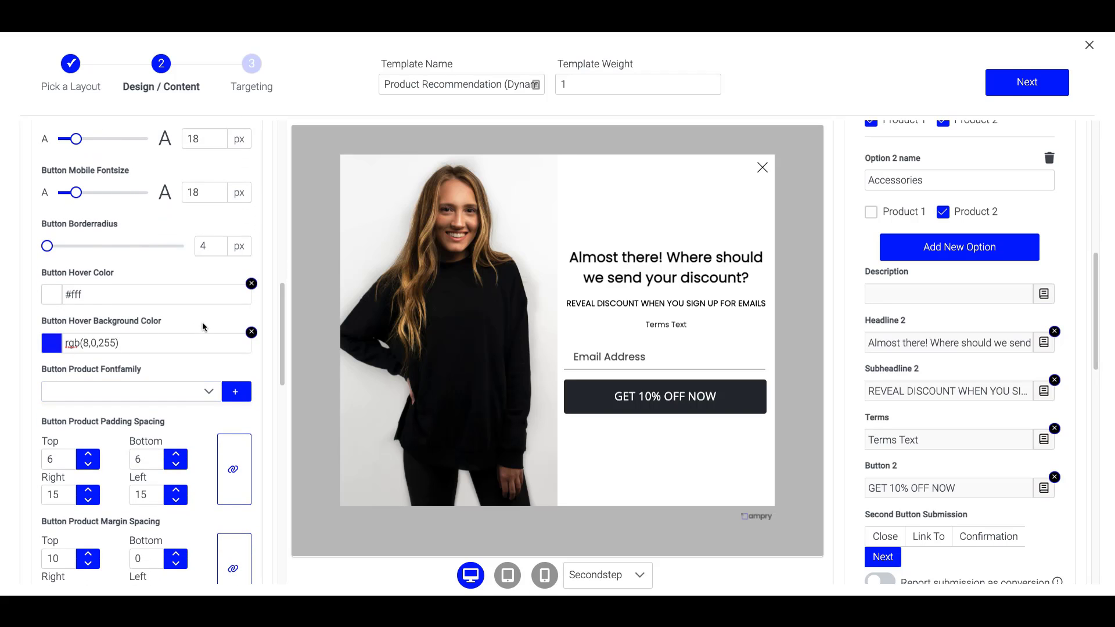
# Set the button's normal background color to rgb(8,0,255).
pyautogui.scroll(3, 175, 326)
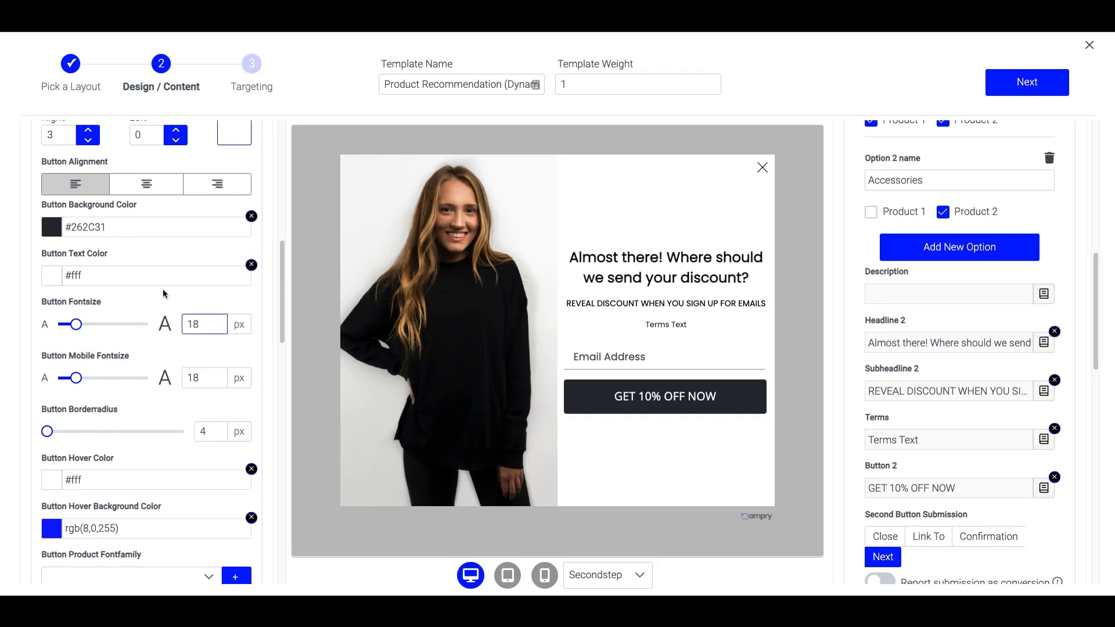
pyautogui.doubleClick(119, 228)
pyautogui.write('rgb(8,0,255)')
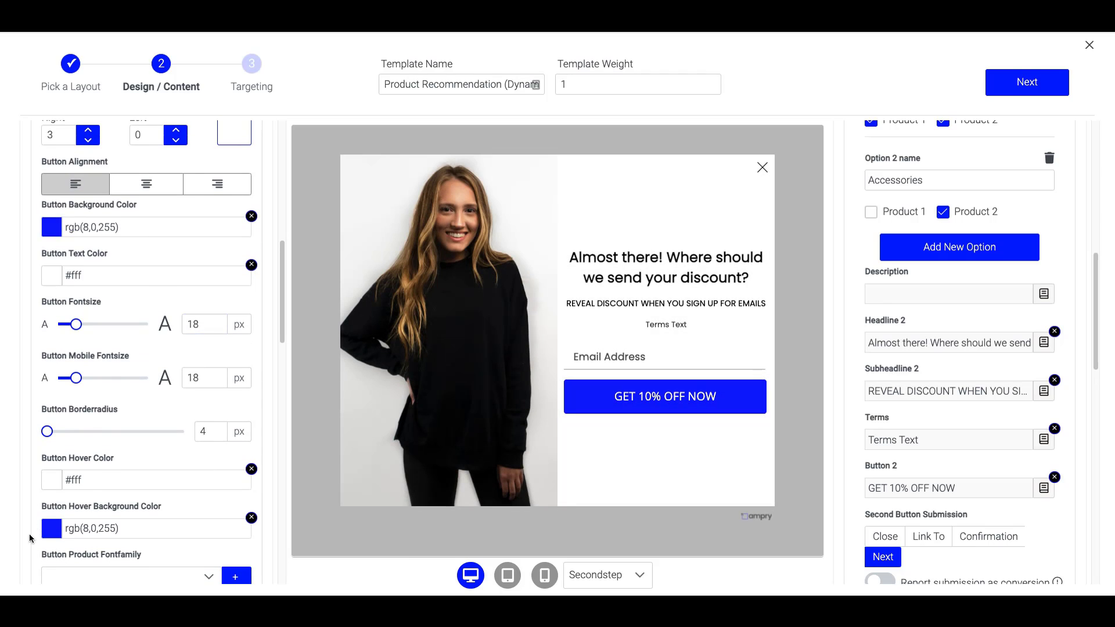
# Darken the button's hover background color to rgb(8,2,202).
pyautogui.click(51, 529)
pyautogui.moveTo(189, 290); pyautogui.dragTo(189, 306)
pyautogui.click(356, 355)
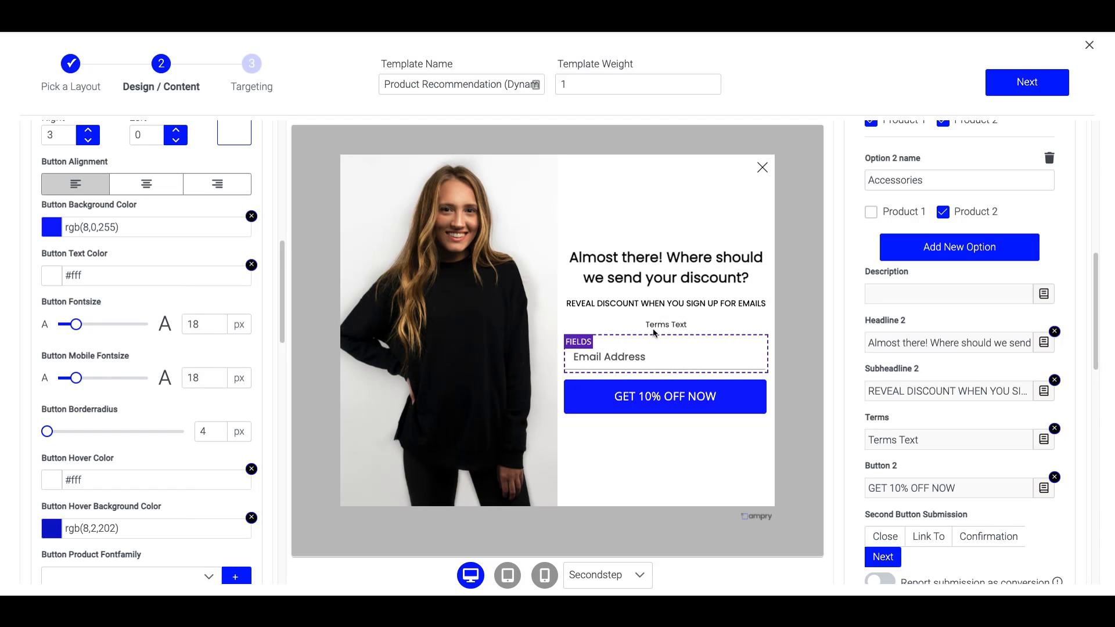
# Check the product button's font choice and review the remaining design settings for the buttons.
pyautogui.scroll(-4, 211, 363)
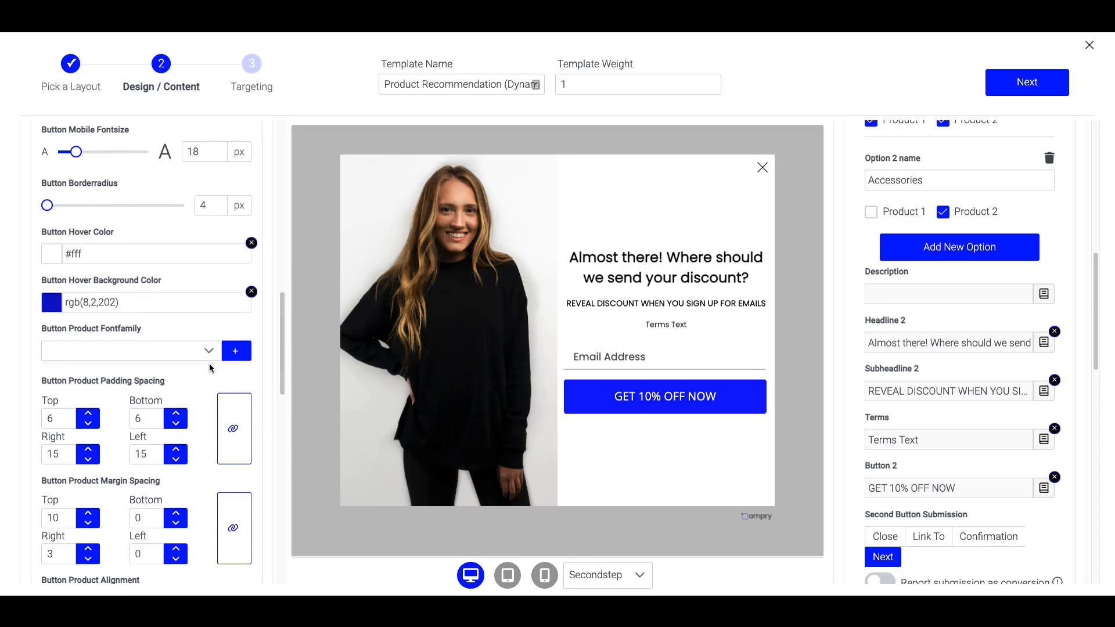
pyautogui.click(211, 358)
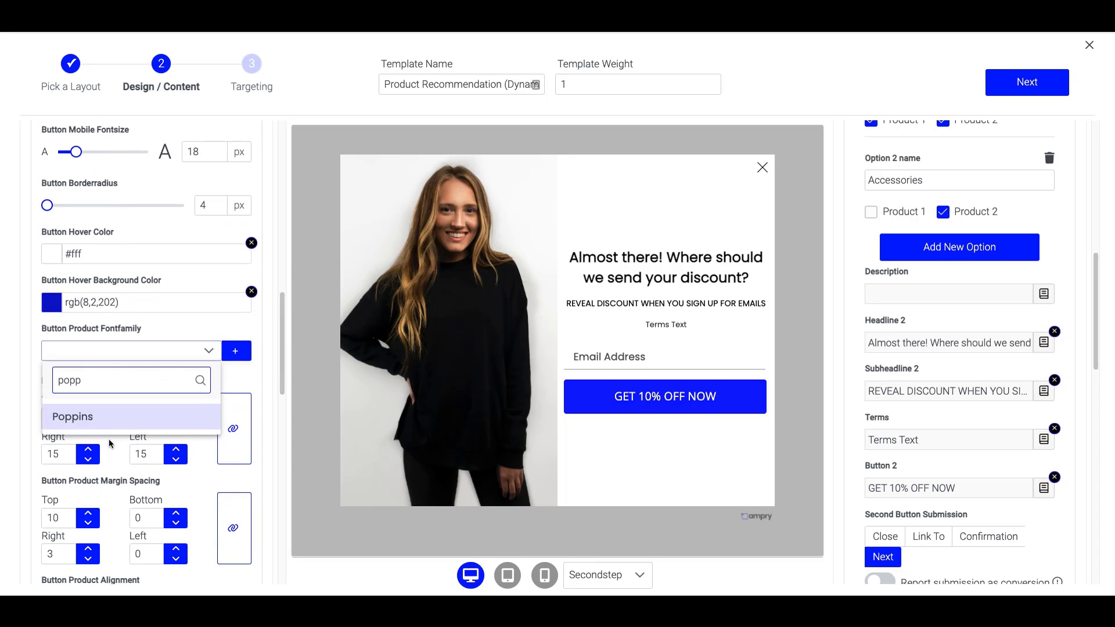
pyautogui.scroll(-3, 146, 505)
pyautogui.scroll(-7, 146, 505)
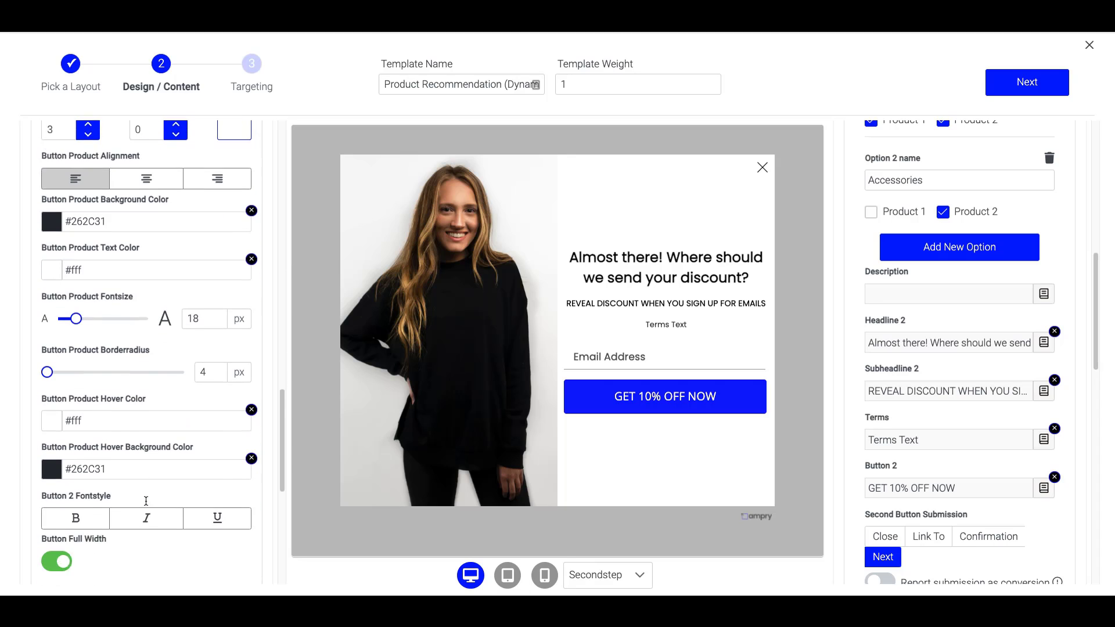
pyautogui.scroll(5, 147, 505)
pyautogui.scroll(12, 147, 506)
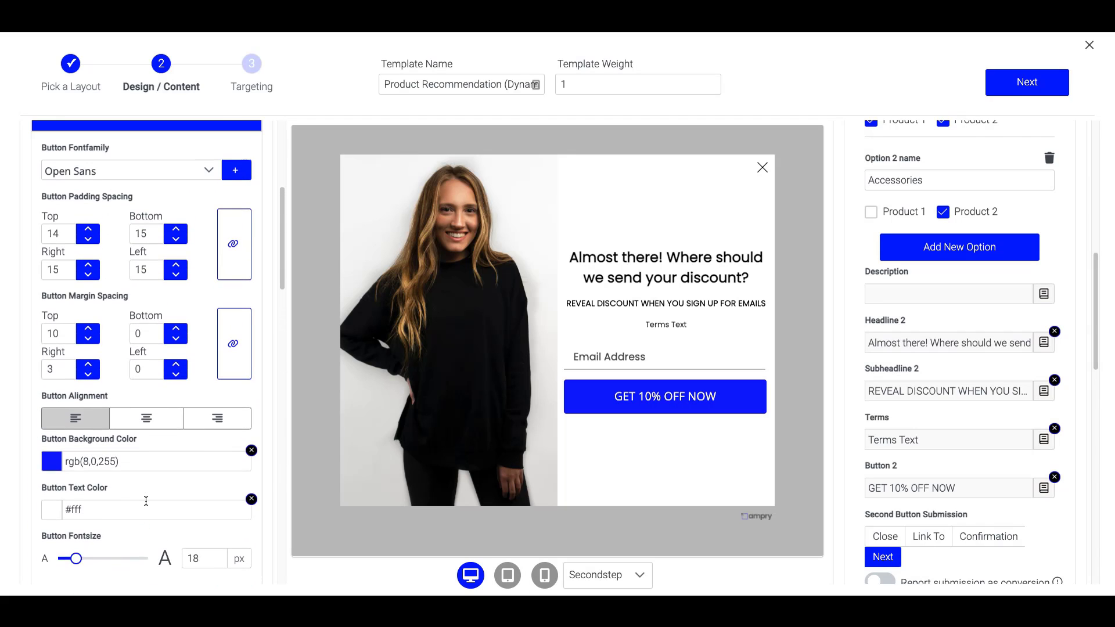
pyautogui.scroll(-6, 177, 411)
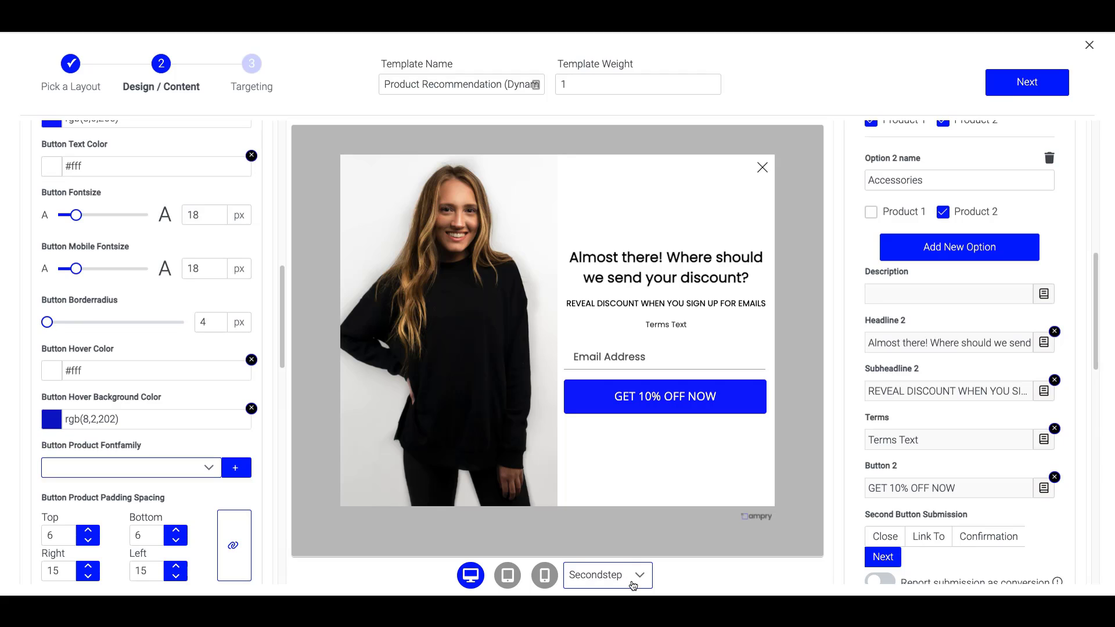
# Switch the preview to Thirdstep and change the discount code in its headline to WELCOME10.
pyautogui.click(633, 586)
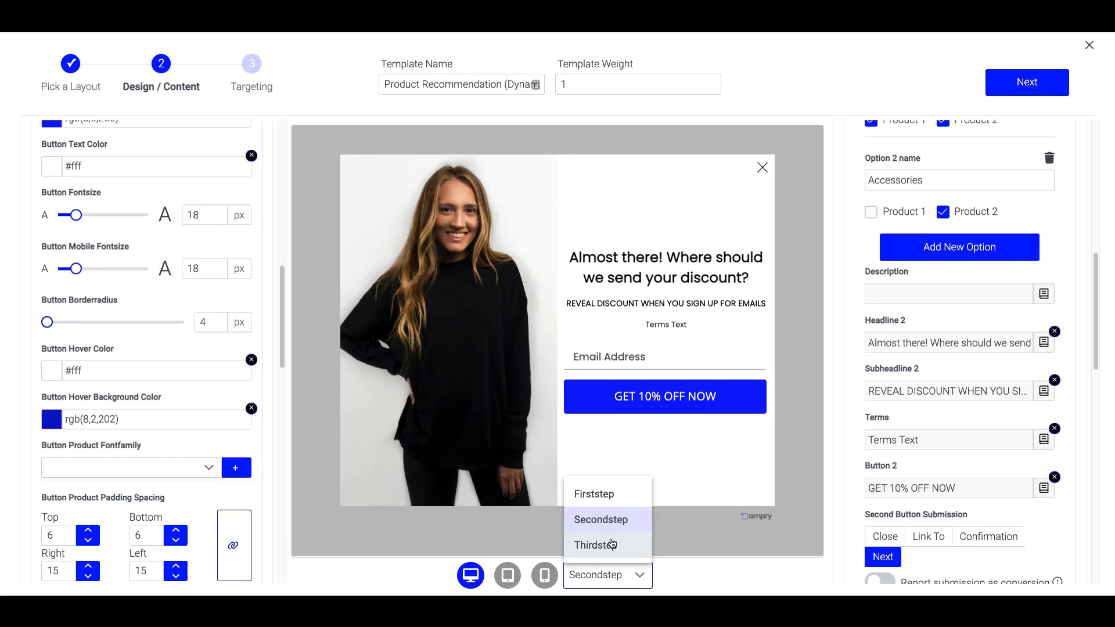
pyautogui.click(612, 544)
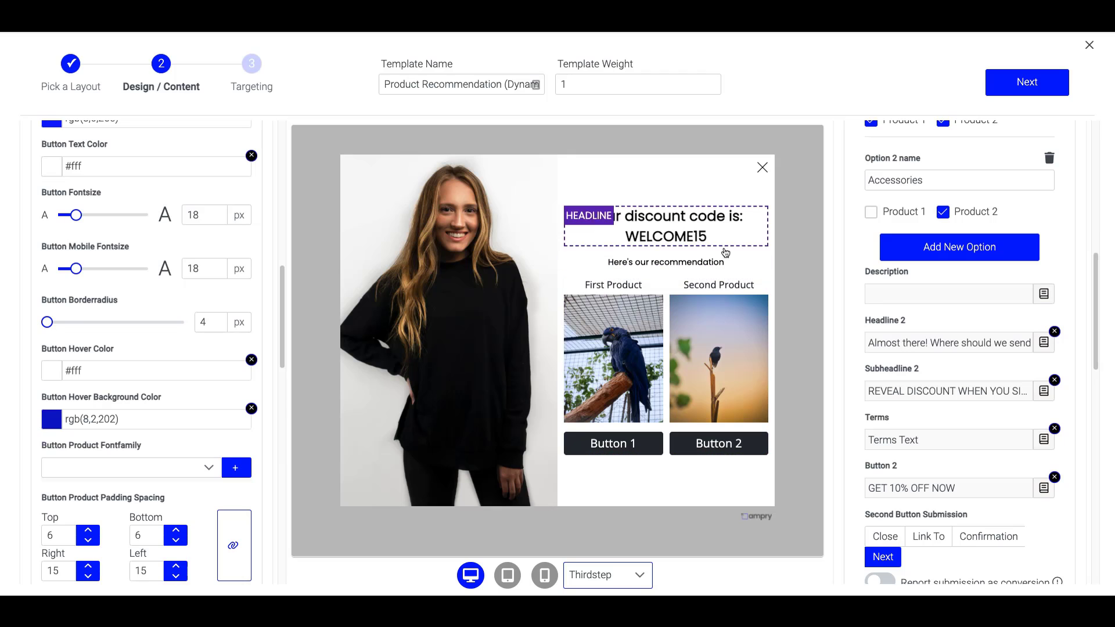
pyautogui.scroll(-5, 956, 441)
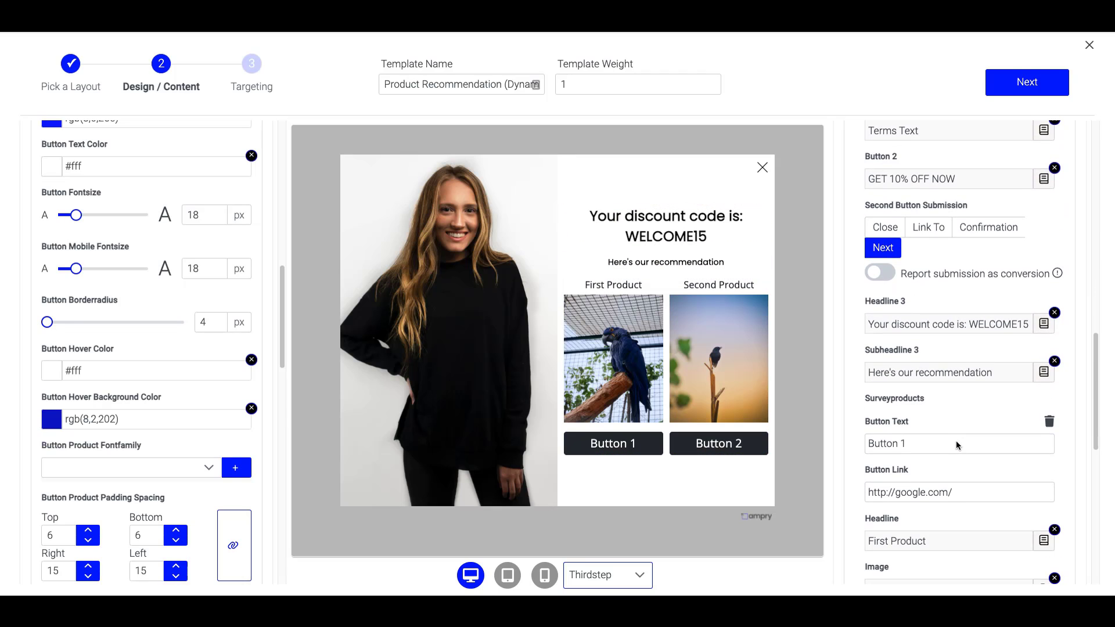
pyautogui.click(972, 327)
pyautogui.click(491, 314)
pyautogui.press('BackSpace')
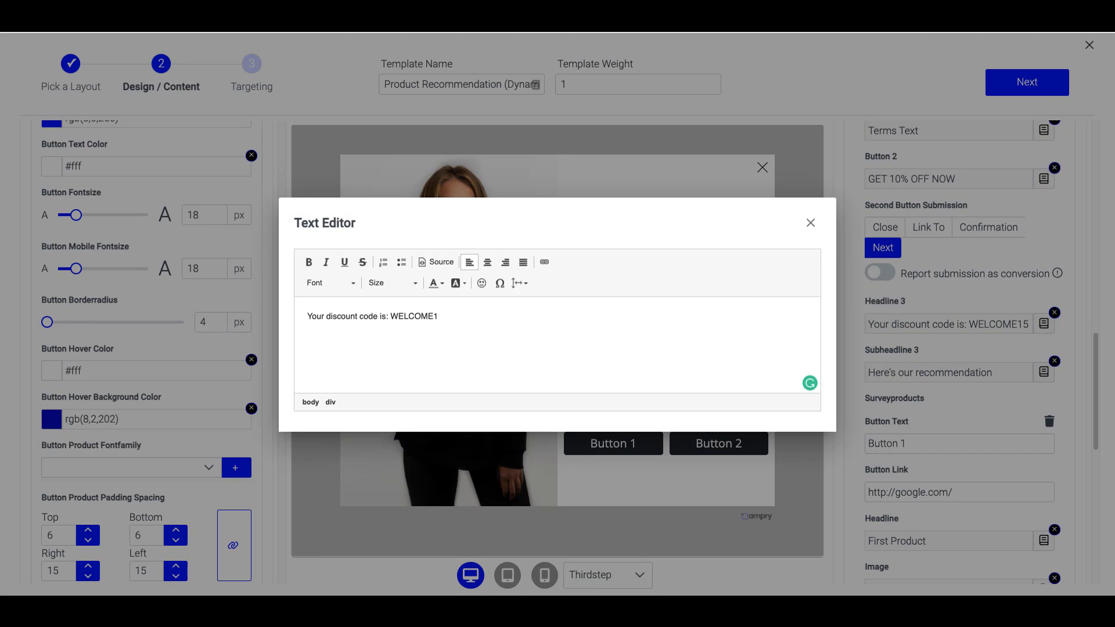
pyautogui.write('0')
pyautogui.click(806, 493)
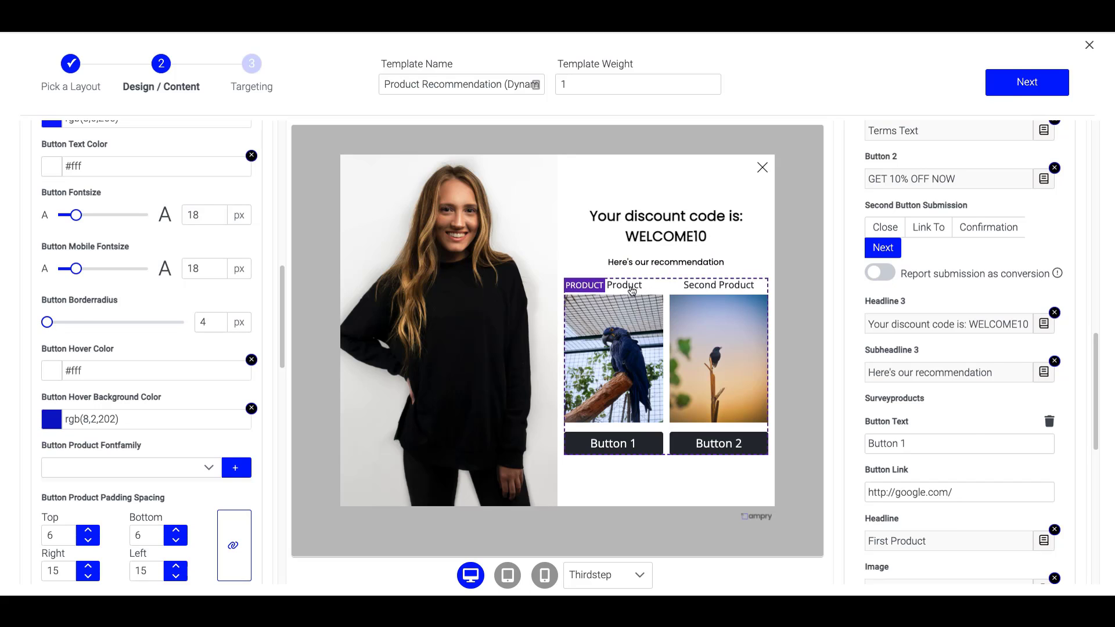
# Compare the survey options in Firststep with the product recommendations in Thirdstep using the preview.
pyautogui.scroll(1, 968, 424)
pyautogui.scroll(-3, 968, 423)
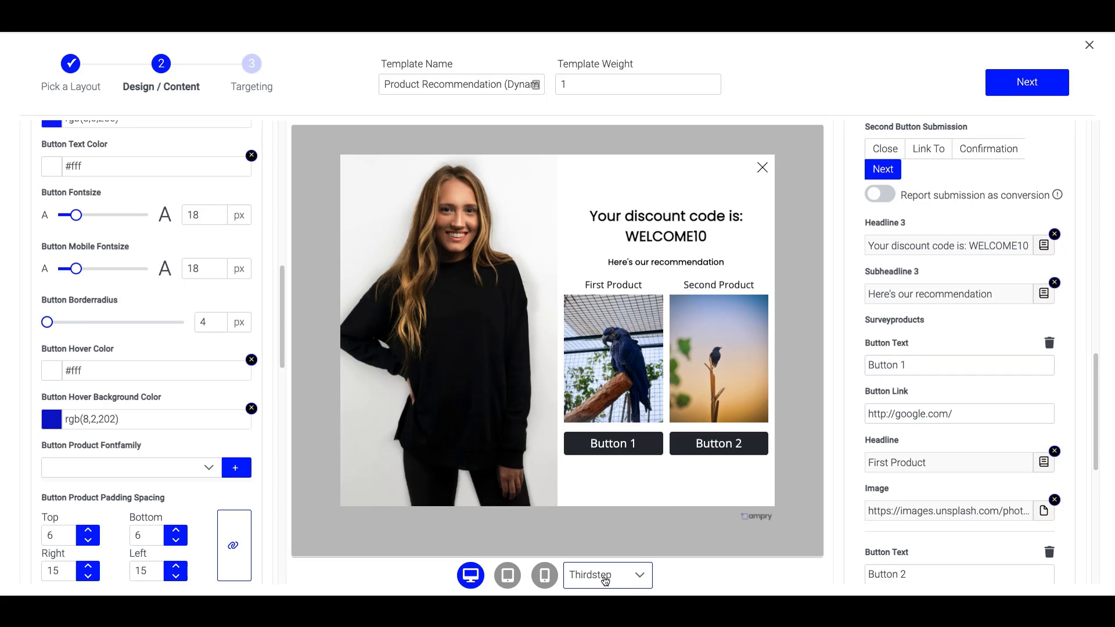
pyautogui.click(604, 580)
pyautogui.click(611, 499)
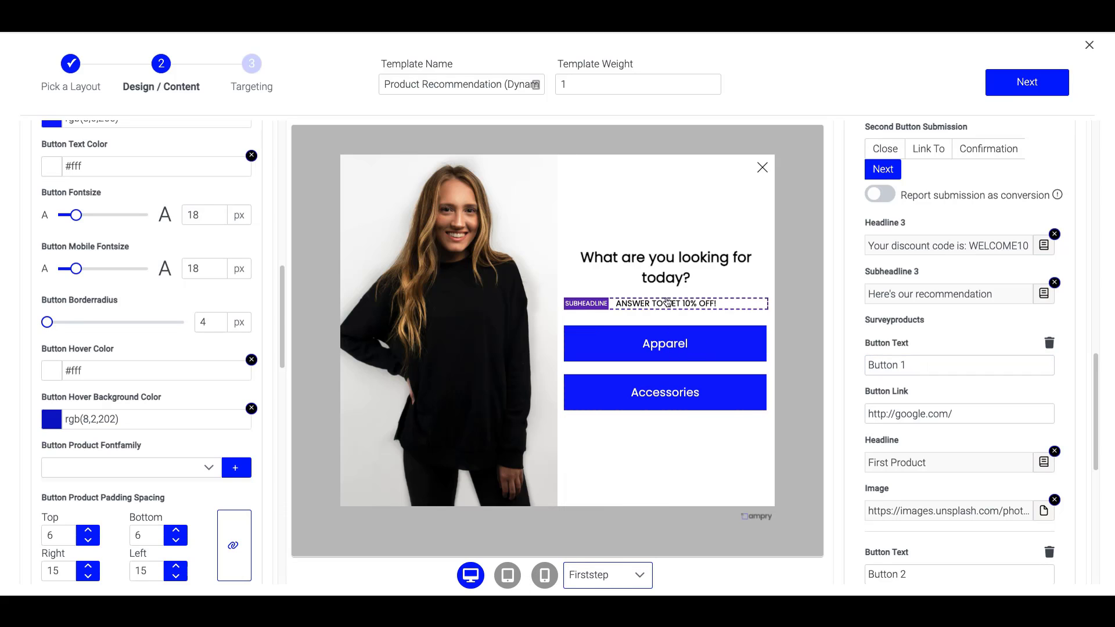
pyautogui.click(612, 570)
pyautogui.click(603, 545)
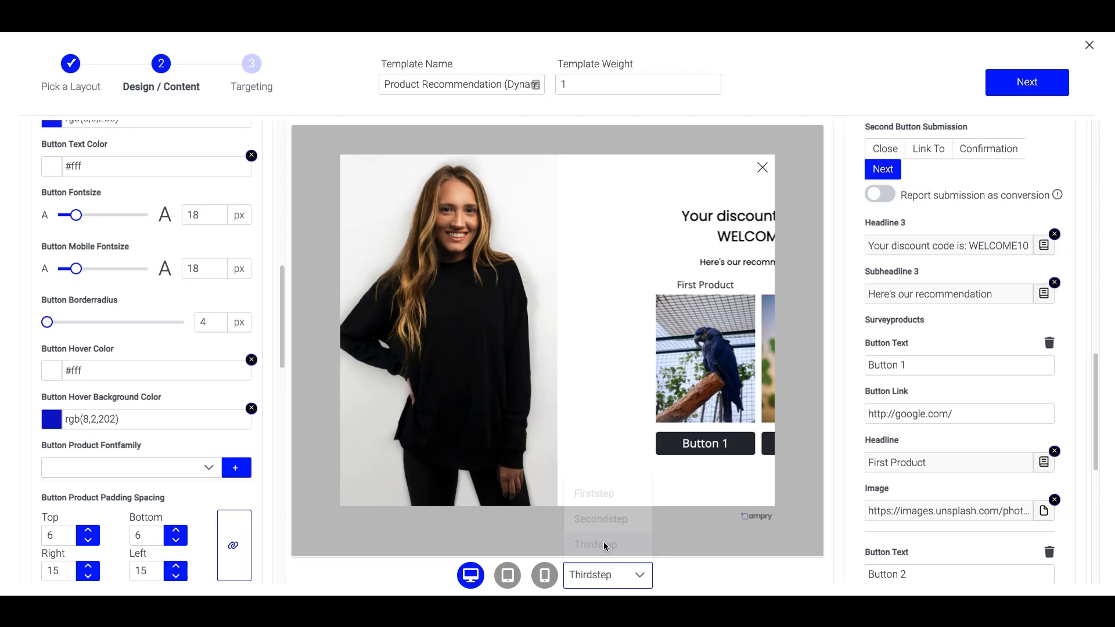
# Set the first recommended product's button text to "Shop Now".
pyautogui.scroll(2, 975, 326)
pyautogui.scroll(2, 996, 310)
pyautogui.scroll(-4, 996, 309)
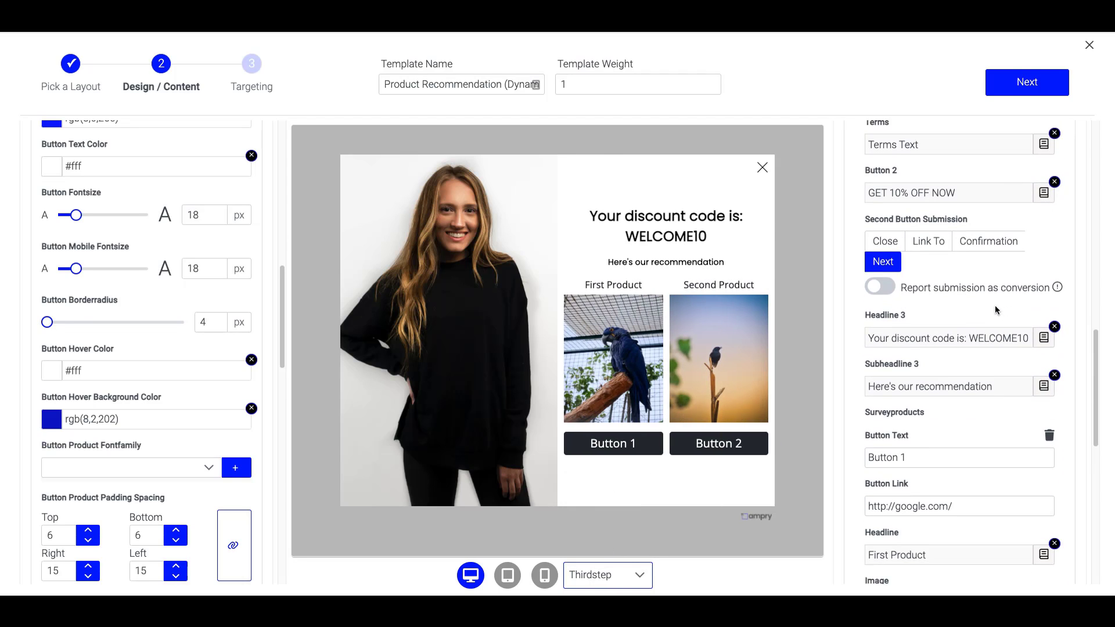
pyautogui.tripleClick(926, 386)
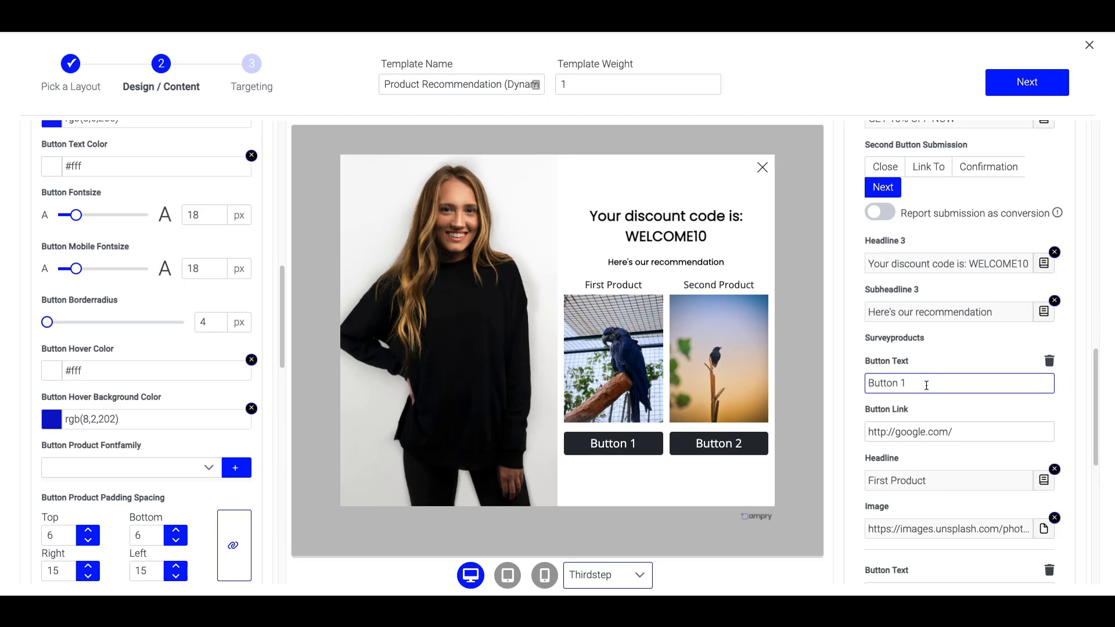
pyautogui.write('Shop Now')
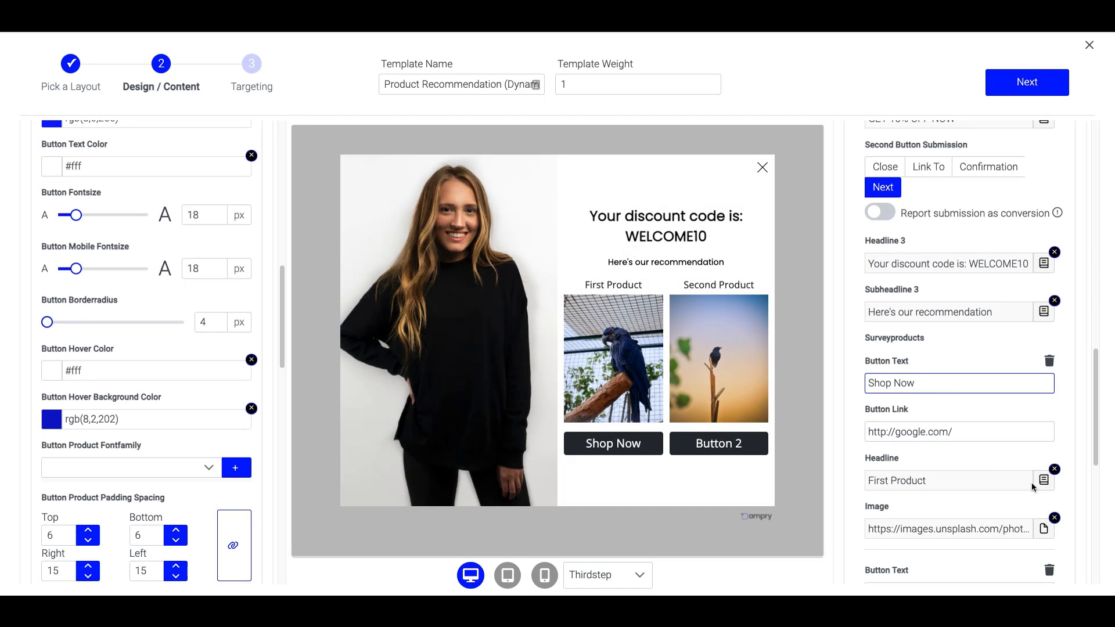
# Change the first recommended product's headline to "Long Sleeve T-Shirt".
pyautogui.click(1035, 487)
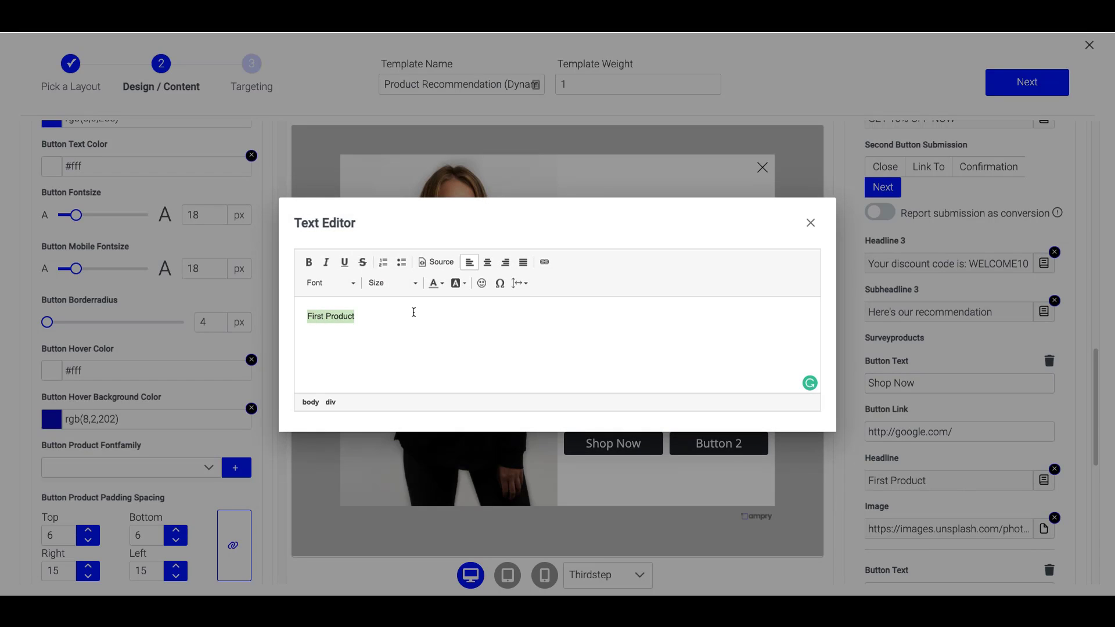
pyautogui.write('Long Sleeve')
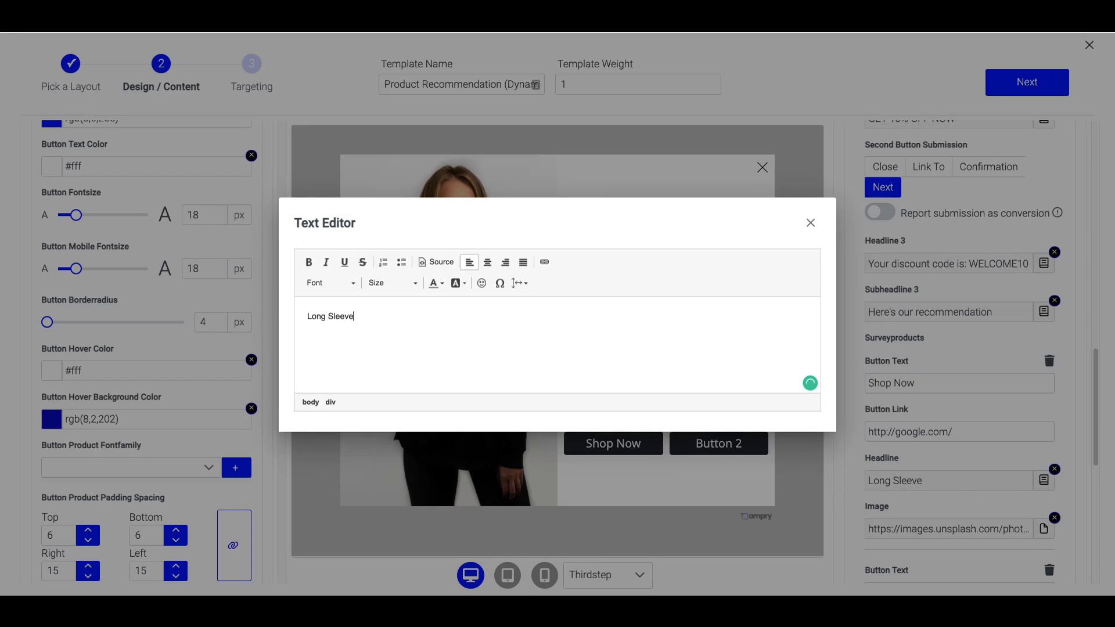
pyautogui.write(' T-Shirt')
pyautogui.click(811, 525)
# Set the first recommended product's image to the black long sleeve shirt with the 705 print from My Library.
pyautogui.scroll(-1, 1021, 486)
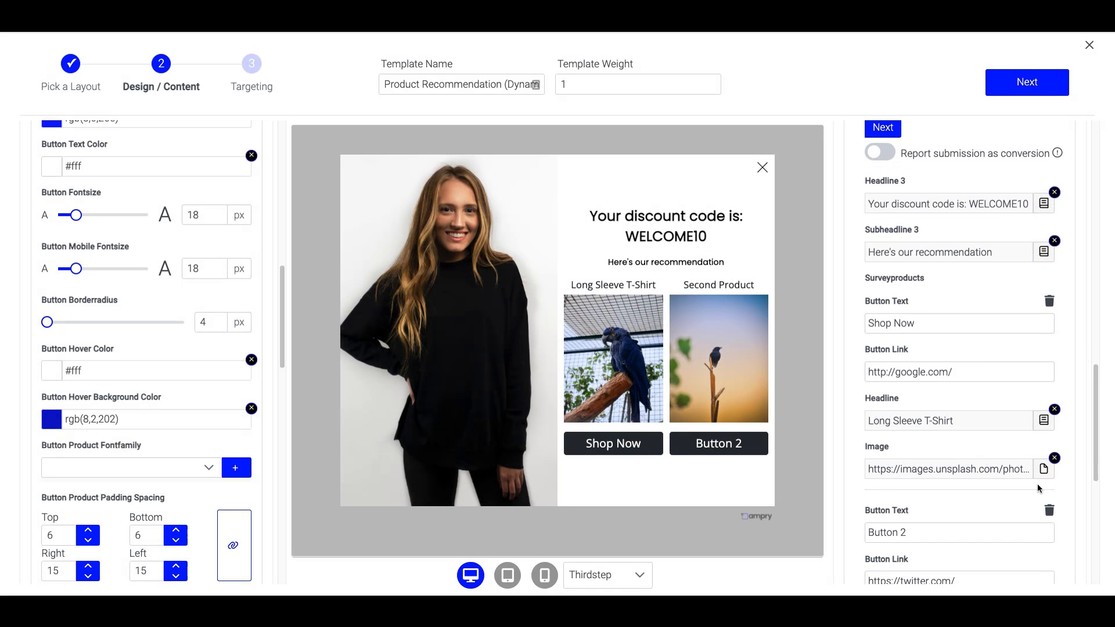
pyautogui.click(1045, 470)
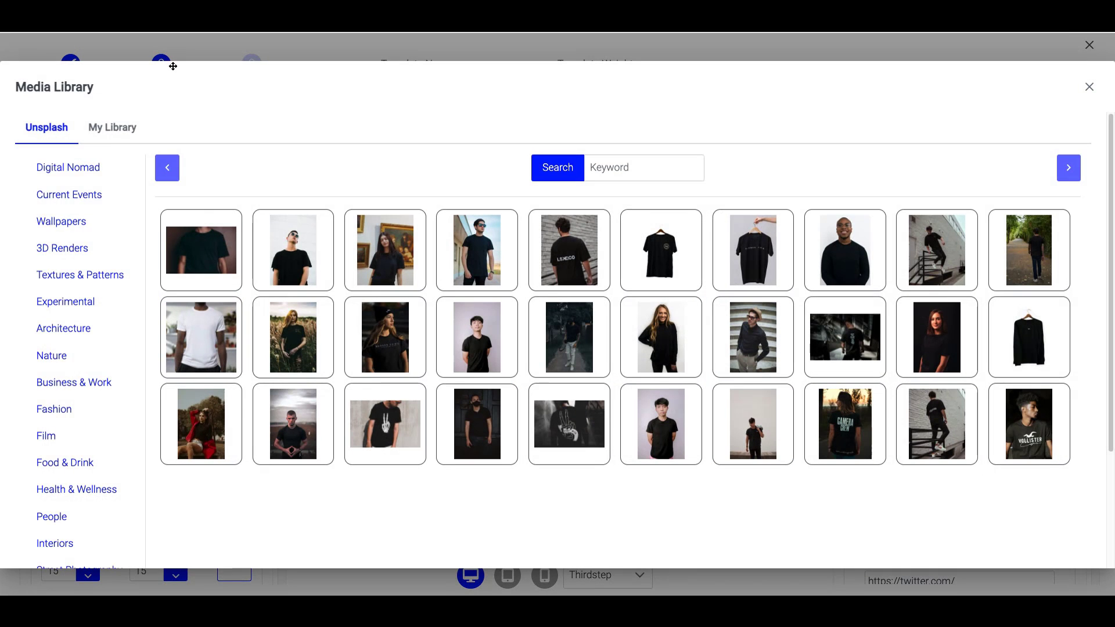
pyautogui.click(115, 130)
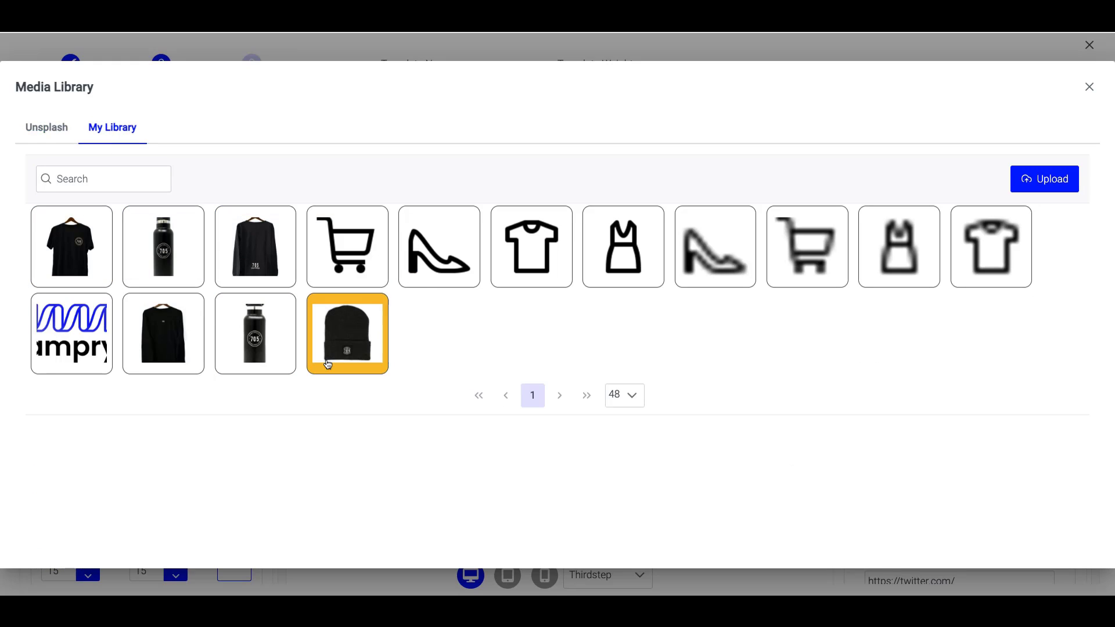
pyautogui.click(250, 251)
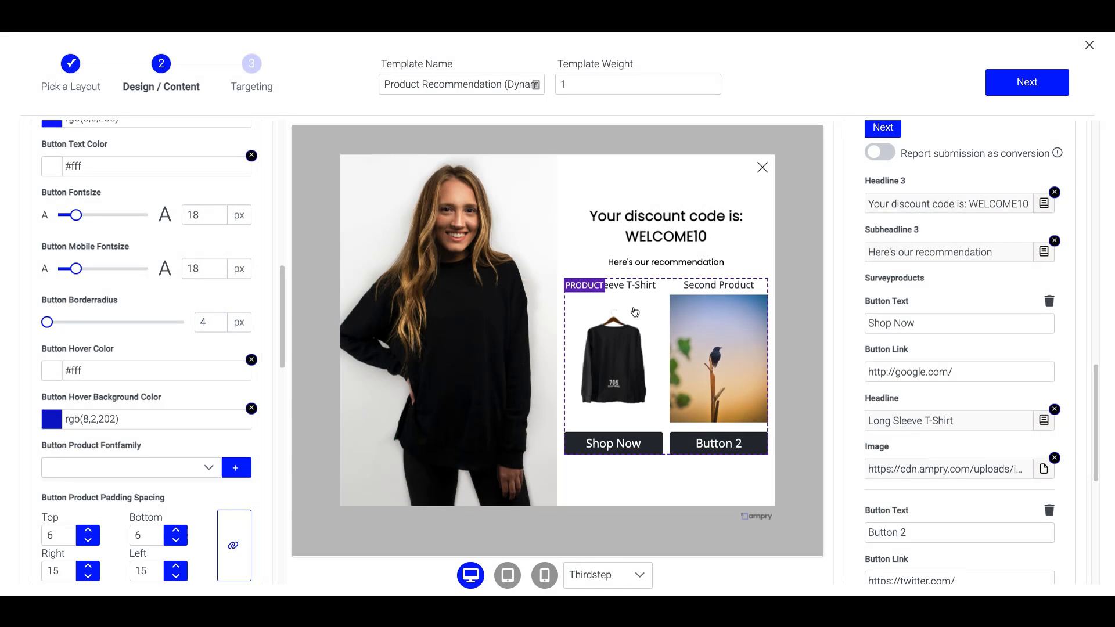
# Set the second recommended product's button text to "Shop Now".
pyautogui.scroll(-1, 966, 423)
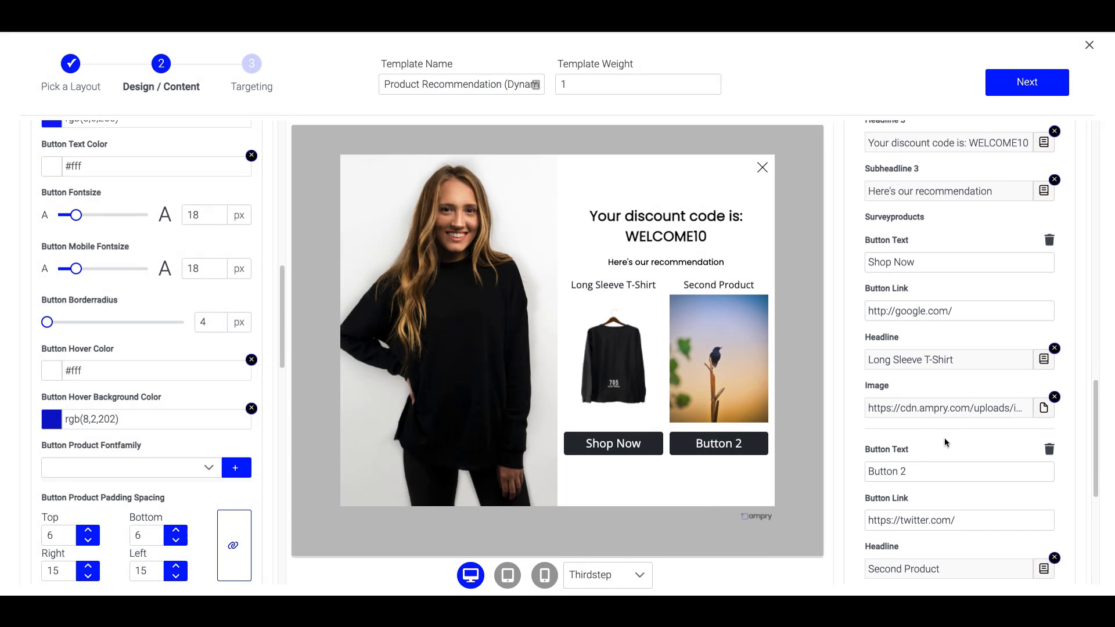
pyautogui.click(923, 470)
pyautogui.hotkey('ctrl', 'a')
pyautogui.write('Sh')
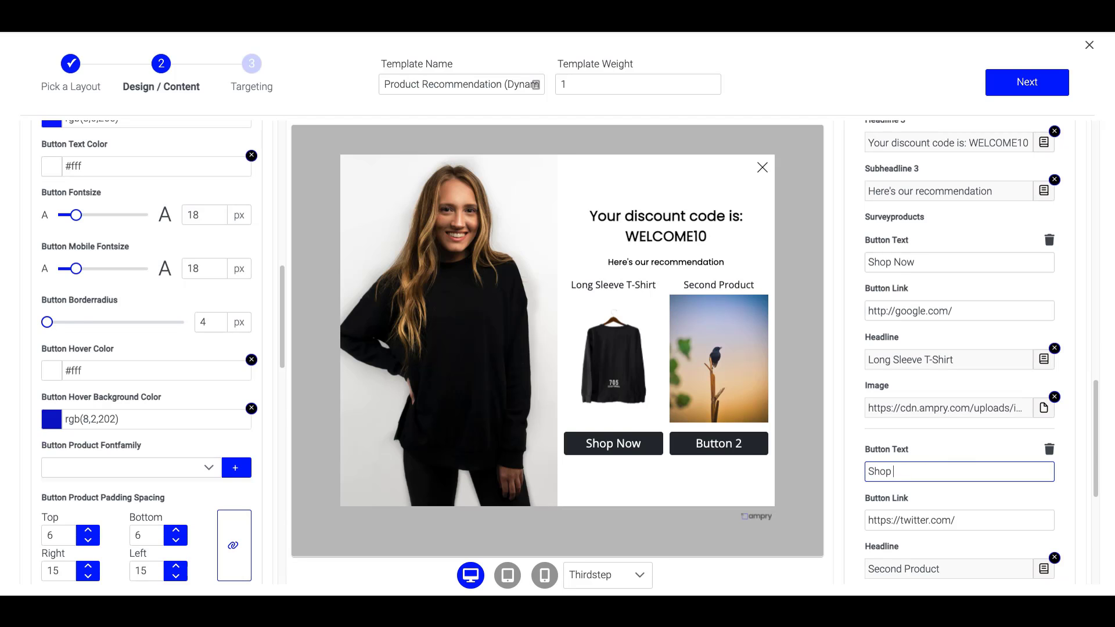
pyautogui.write('op Now')
# Change the second recommended product's headline to "Short Sleeve Tshirt".
pyautogui.click(961, 569)
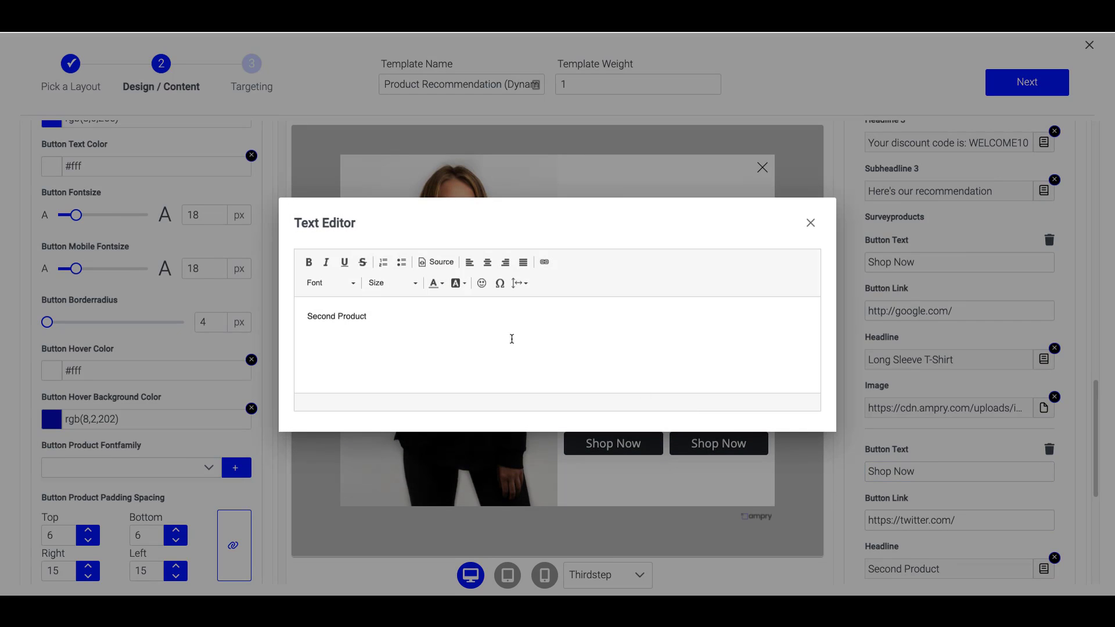
pyautogui.hotkey('ctrl', 'a')
pyautogui.write('Short Sle')
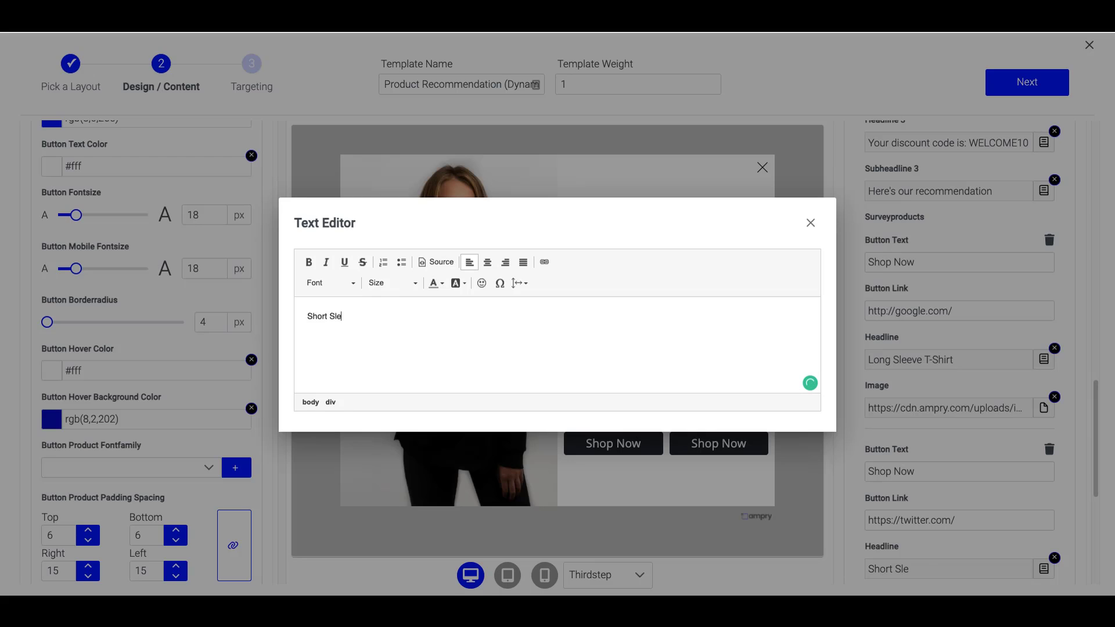
pyautogui.write('eve Tshirt')
pyautogui.click(776, 512)
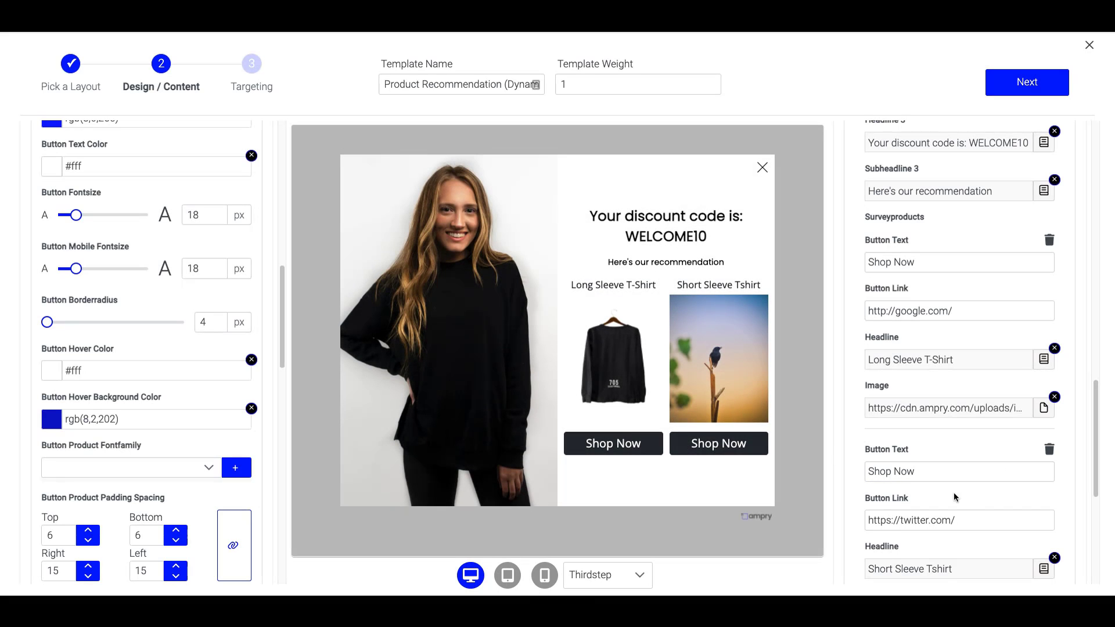
# Correct the spelling of the second product's headline to "Short Sleeve T-Shirt".
pyautogui.click(952, 568)
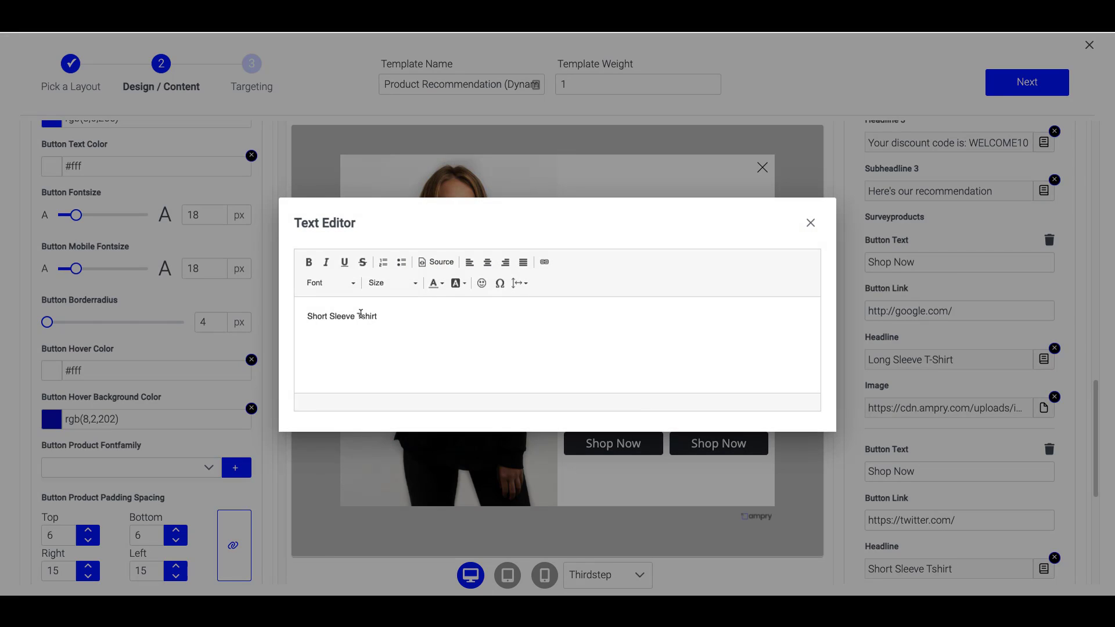
pyautogui.click(361, 316)
pyautogui.write('-')
pyautogui.press('Delete')
pyautogui.write('S')
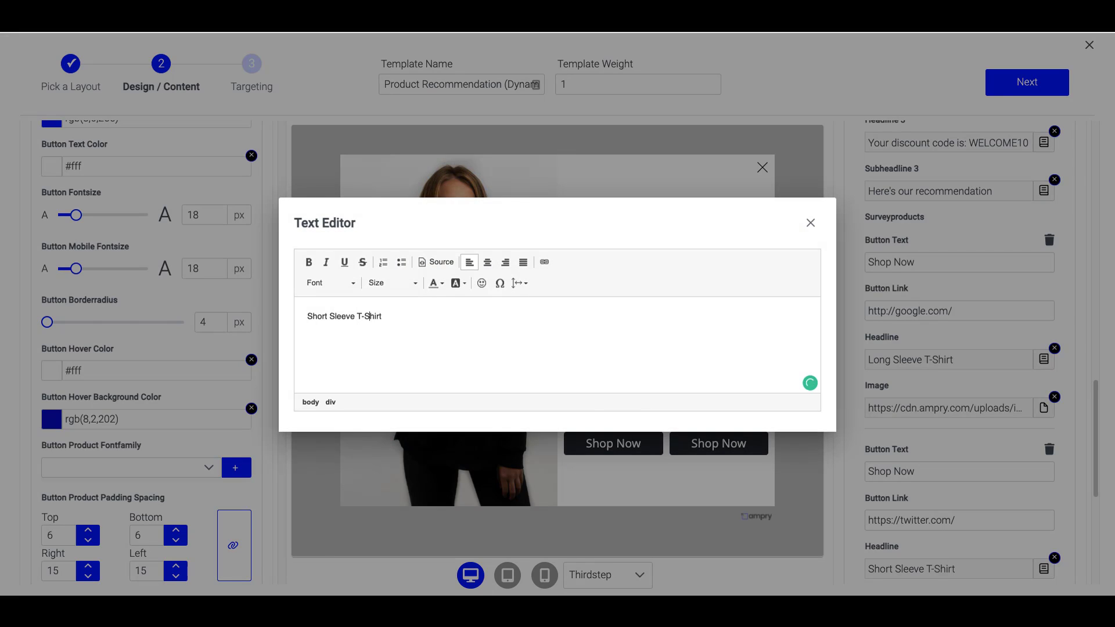
pyautogui.click(782, 529)
# Set the second recommended product's image to the black short sleeve T-shirt from My Library.
pyautogui.scroll(-3, 1040, 523)
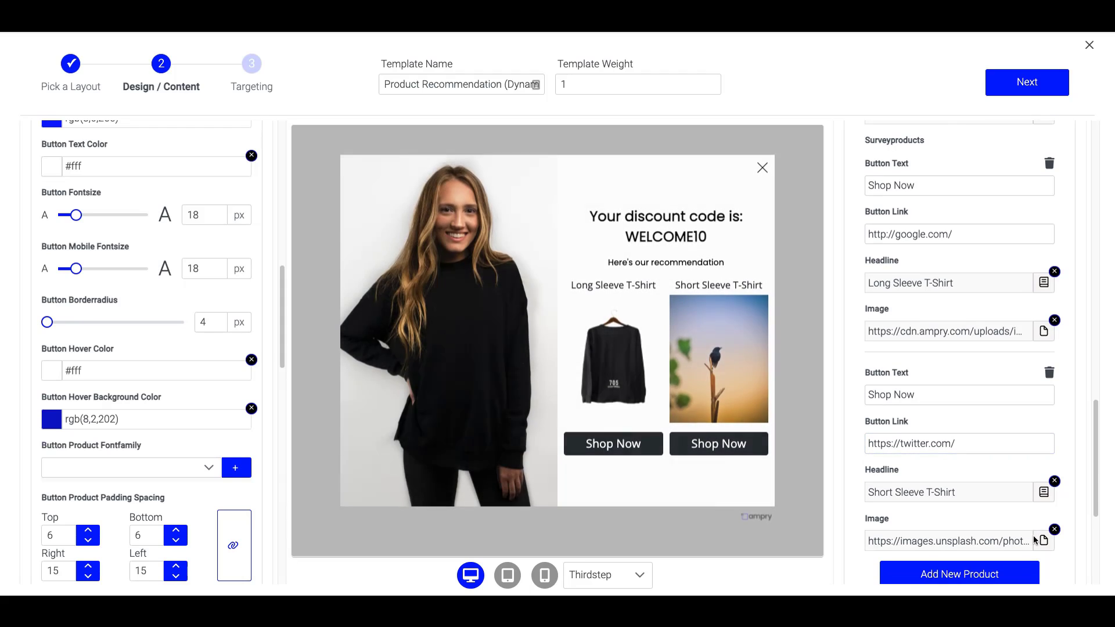
pyautogui.click(1044, 541)
pyautogui.click(140, 128)
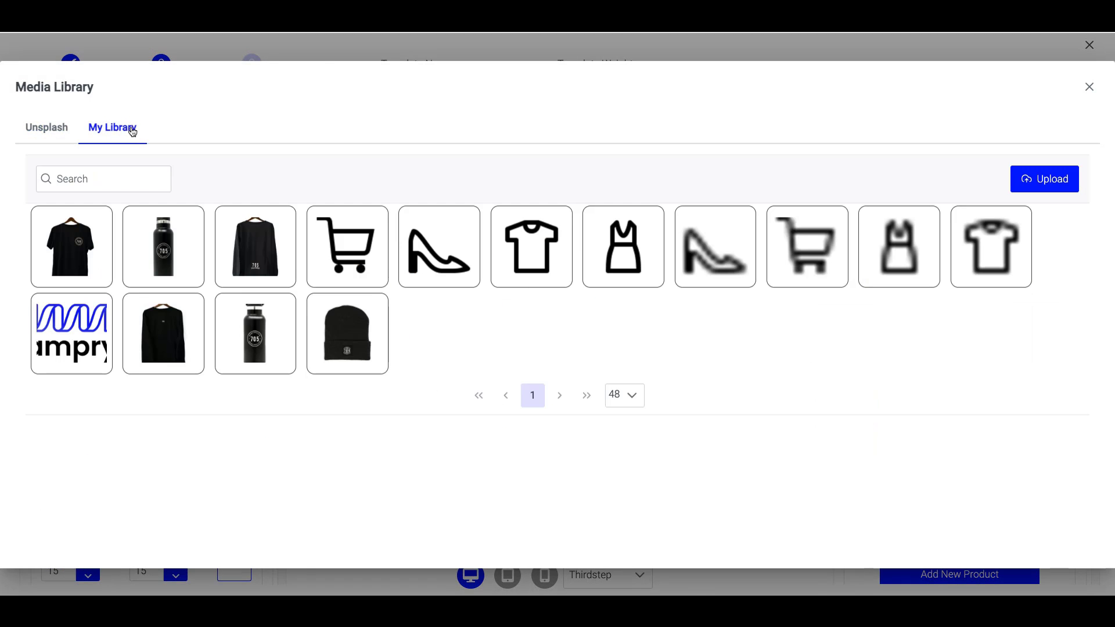
pyautogui.click(76, 258)
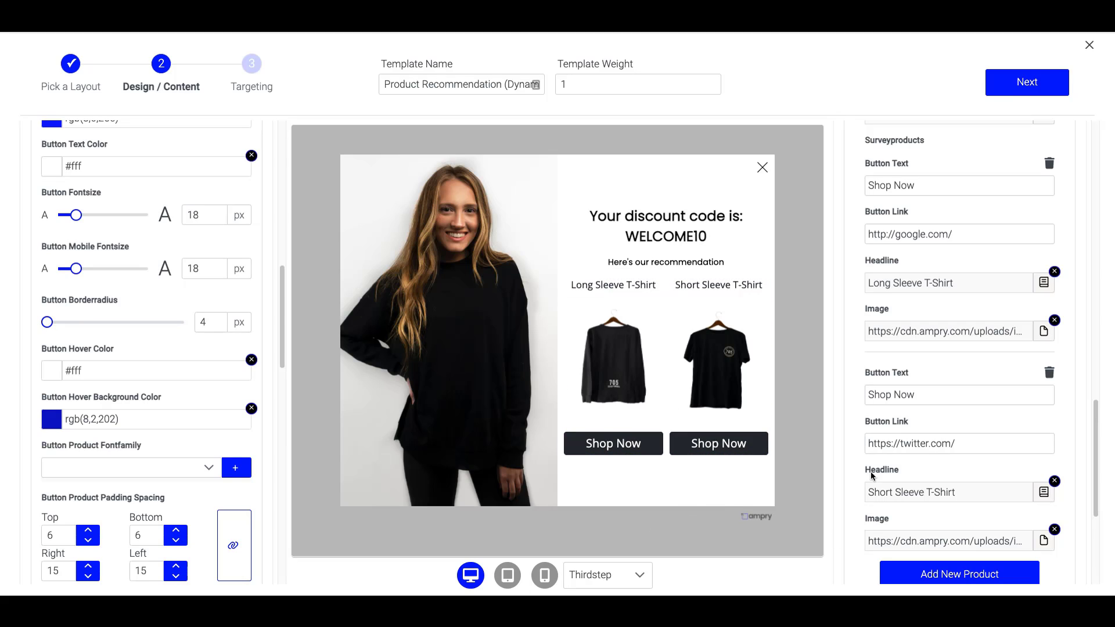
pyautogui.click(928, 443)
pyautogui.click(983, 461)
pyautogui.scroll(2, 983, 460)
pyautogui.click(950, 322)
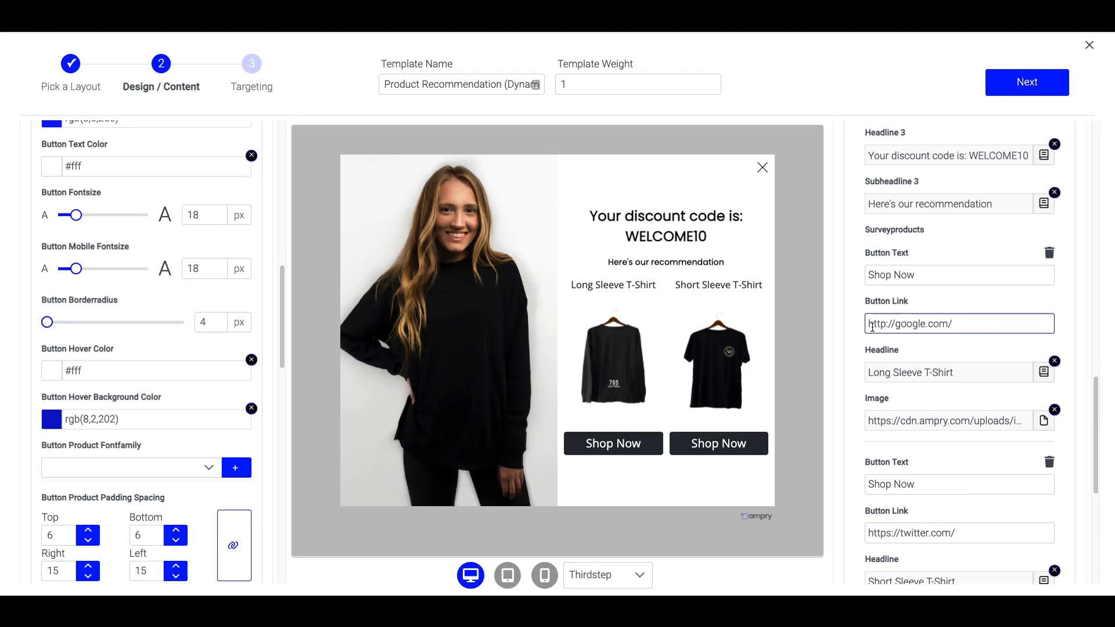
# Add two new products to the survey products after the Short Sleeve T-Shirt.
pyautogui.scroll(-5, 948, 360)
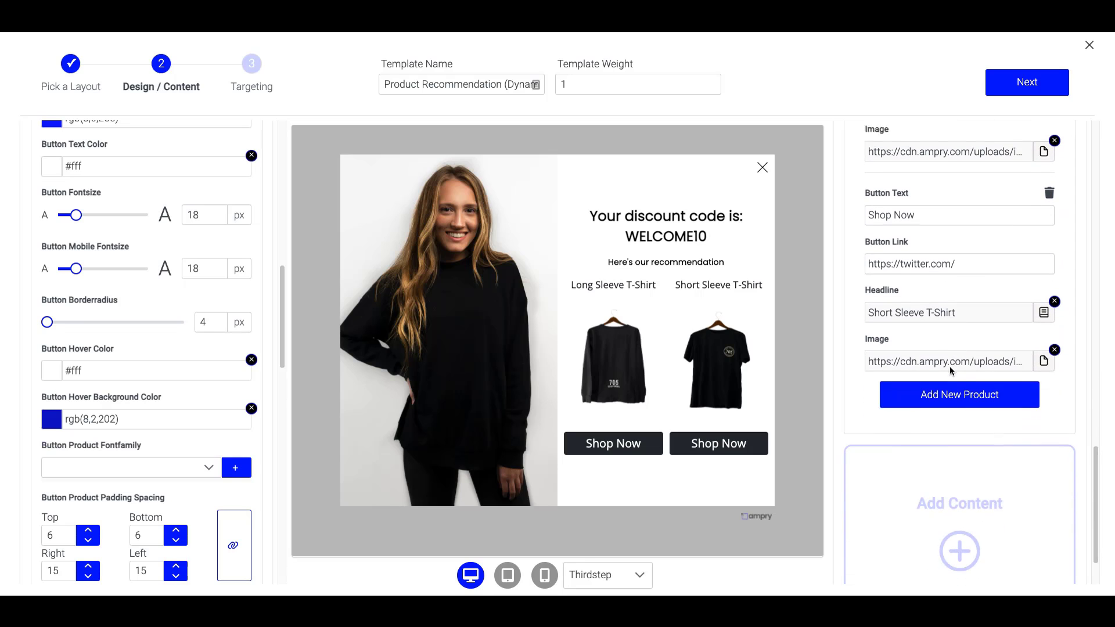
pyautogui.click(975, 383)
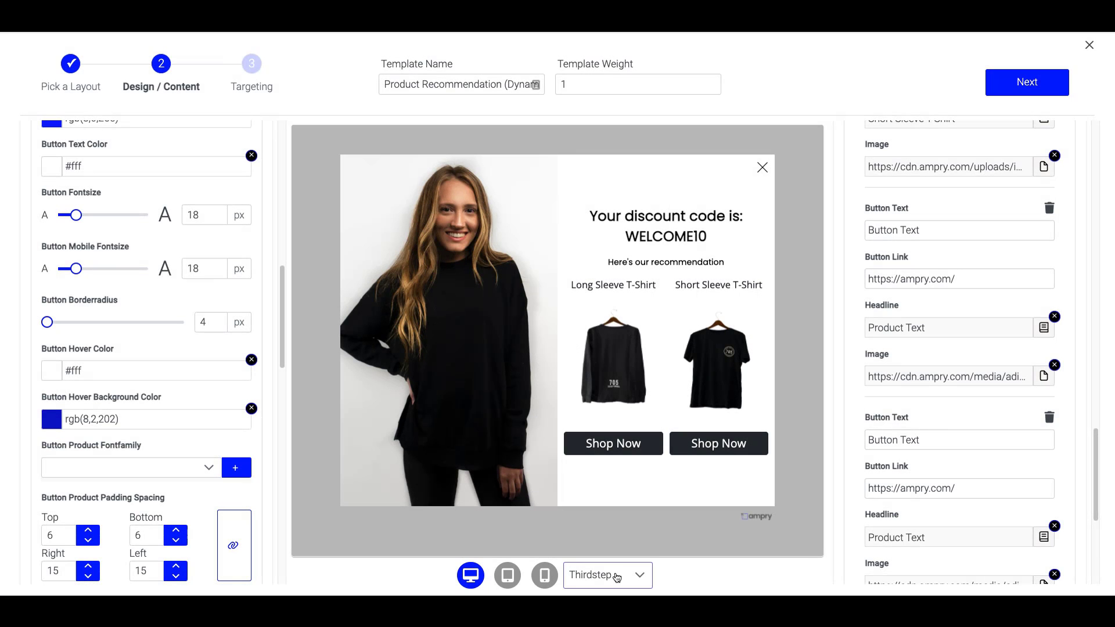
# Preview the survey options in Firststep, returning to the Thirdstep recommendations.
pyautogui.click(620, 577)
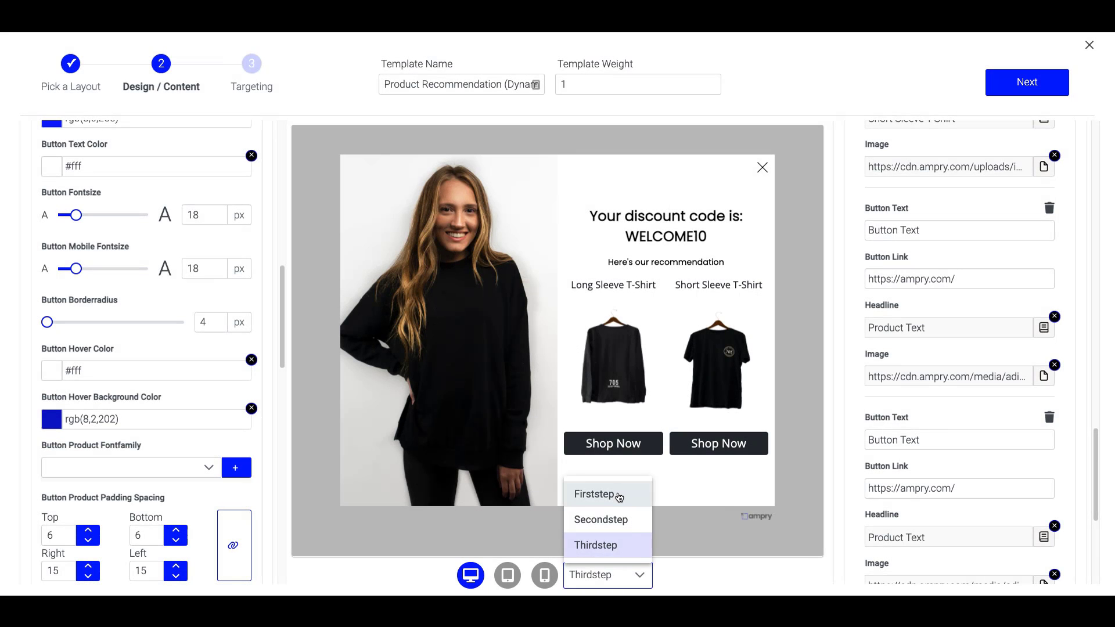
pyautogui.click(619, 498)
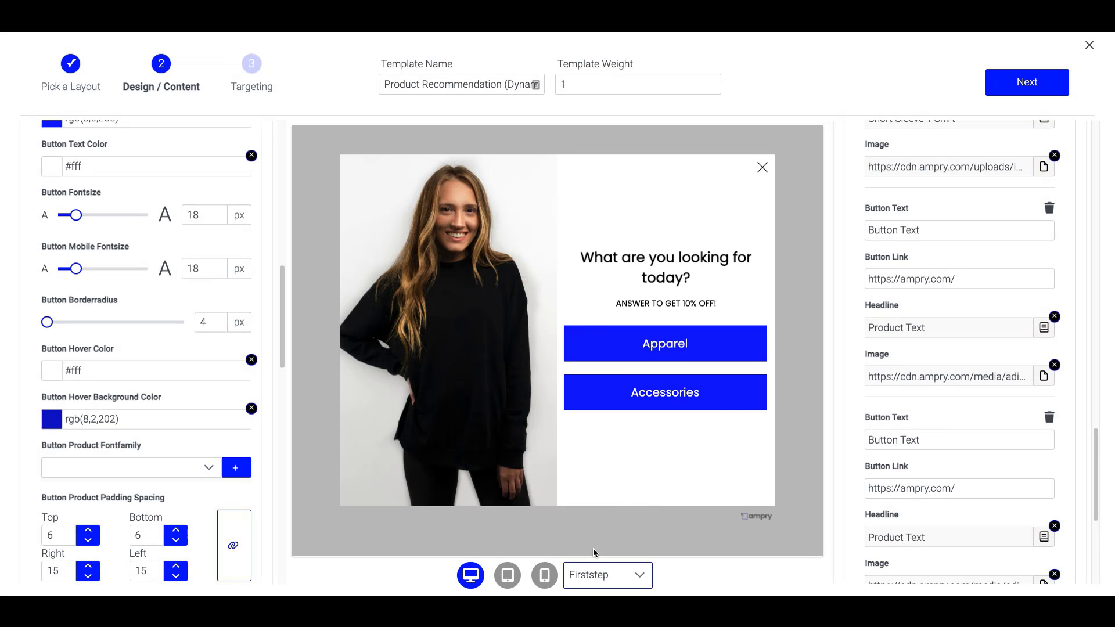
pyautogui.click(606, 579)
pyautogui.click(608, 546)
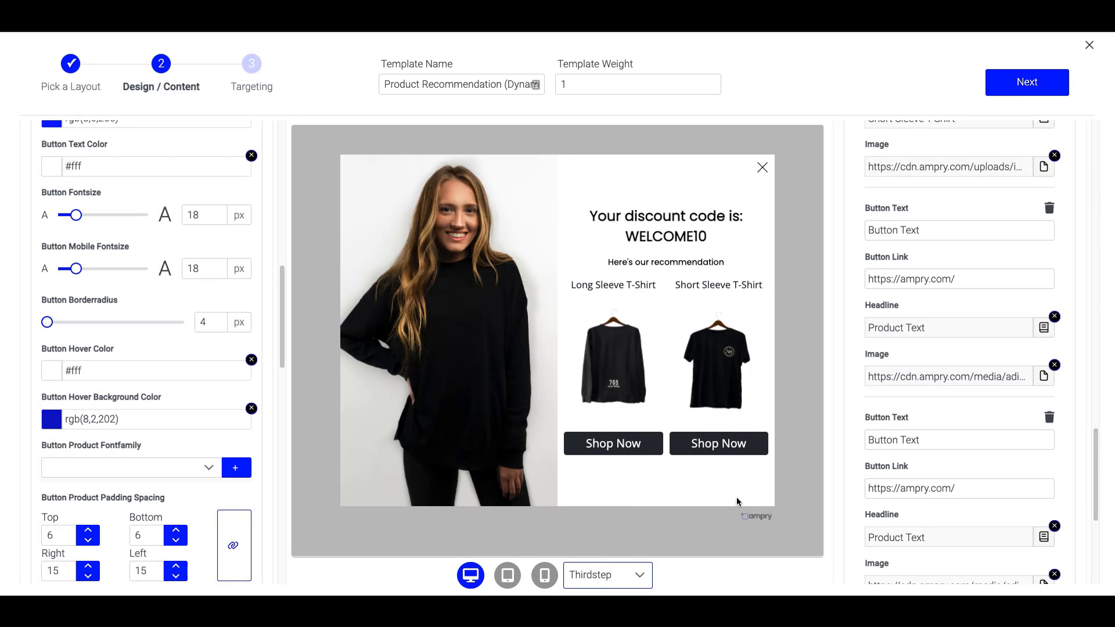
# Link the Accessories survey option to Product 3 and Product 4 instead of Product 2.
pyautogui.scroll(10, 917, 362)
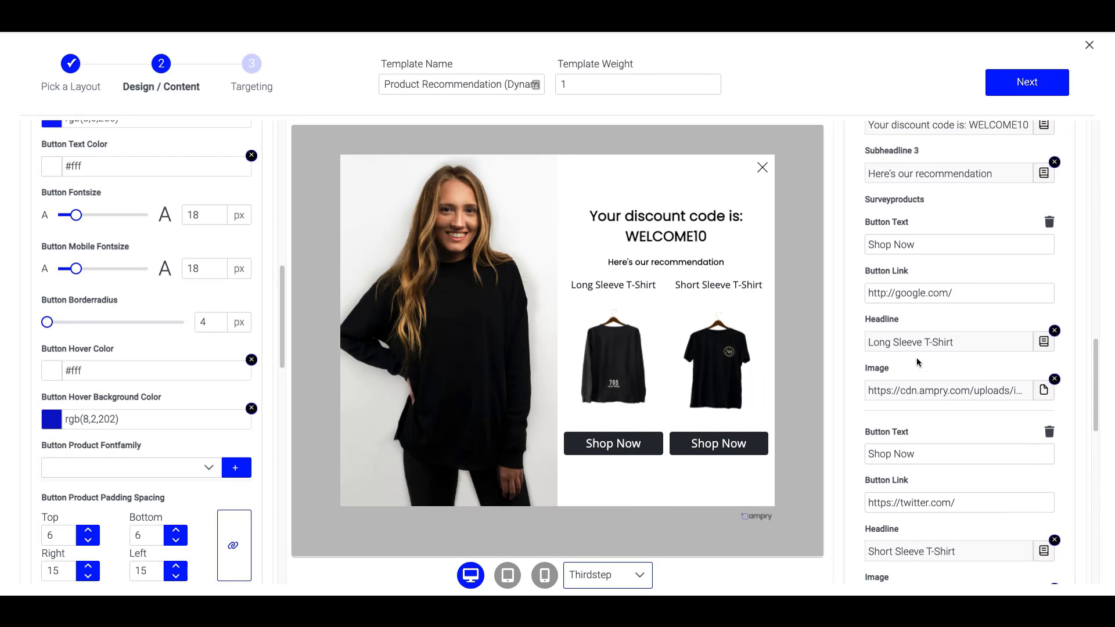
pyautogui.scroll(8, 918, 361)
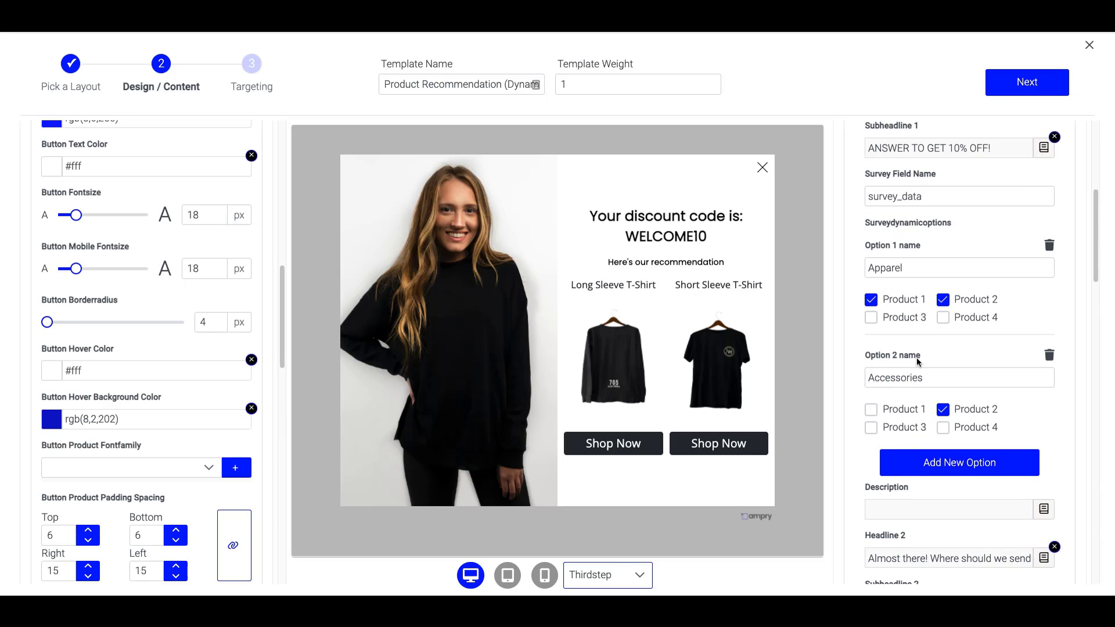
pyautogui.click(902, 307)
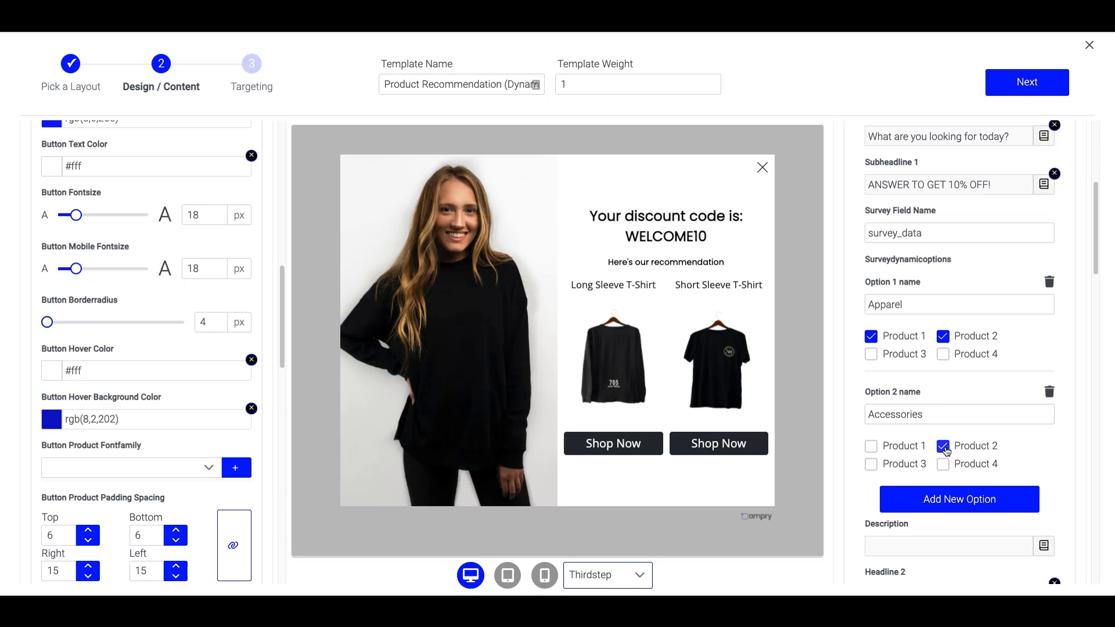
pyautogui.click(945, 448)
pyautogui.click(871, 465)
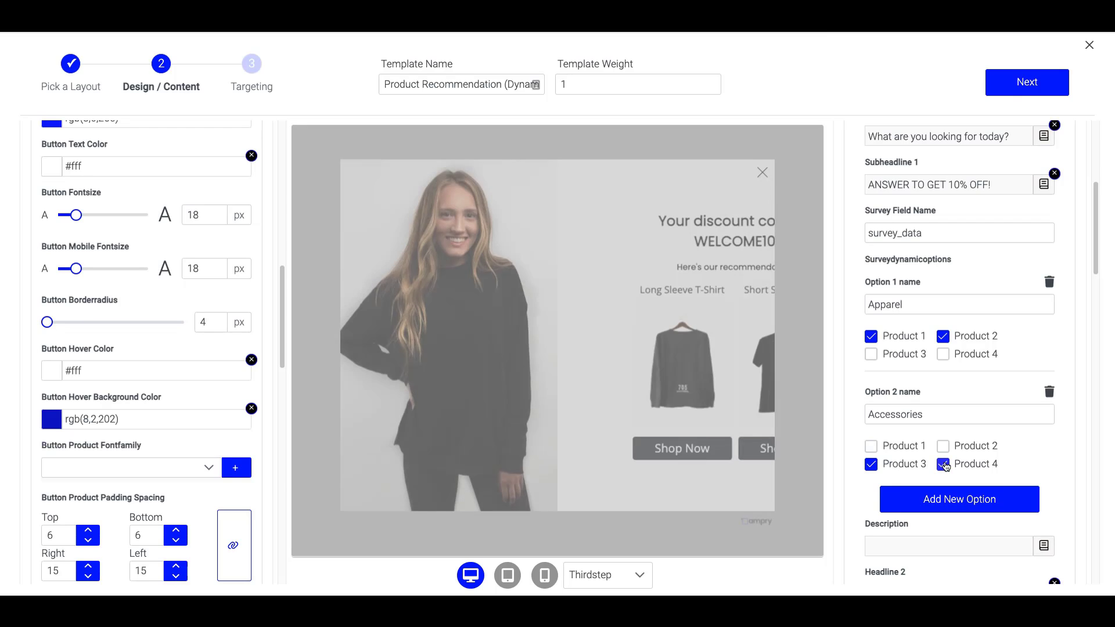
# Set the third recommended product's button text to "Shop Now".
pyautogui.scroll(-3, 946, 465)
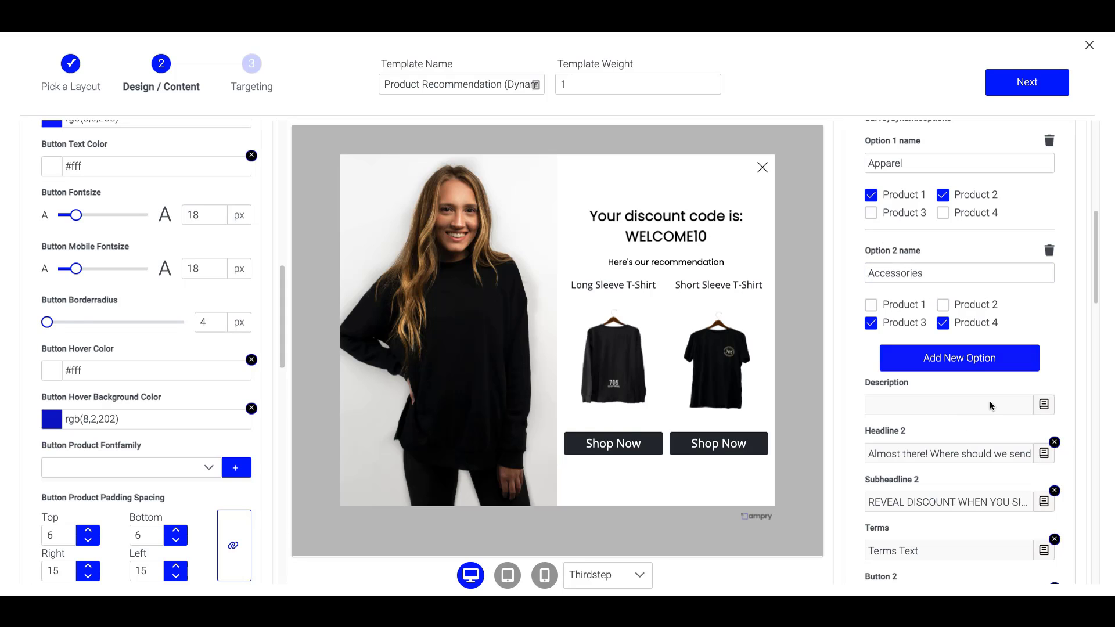
pyautogui.scroll(-20, 990, 406)
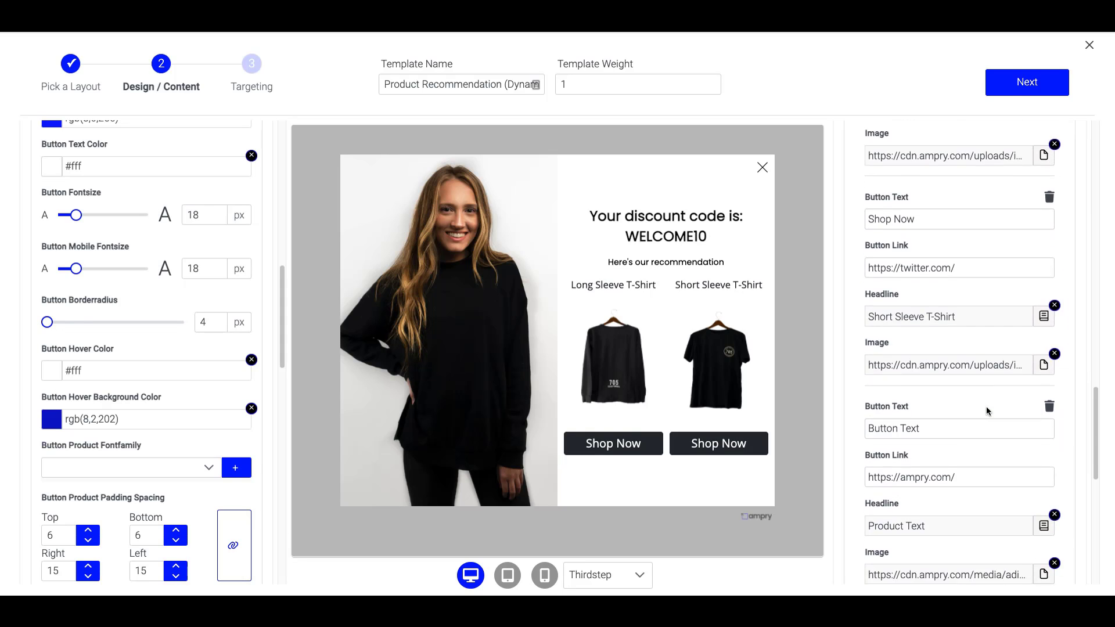
pyautogui.scroll(-3, 988, 412)
pyautogui.scroll(3, 988, 412)
pyautogui.scroll(-3, 988, 412)
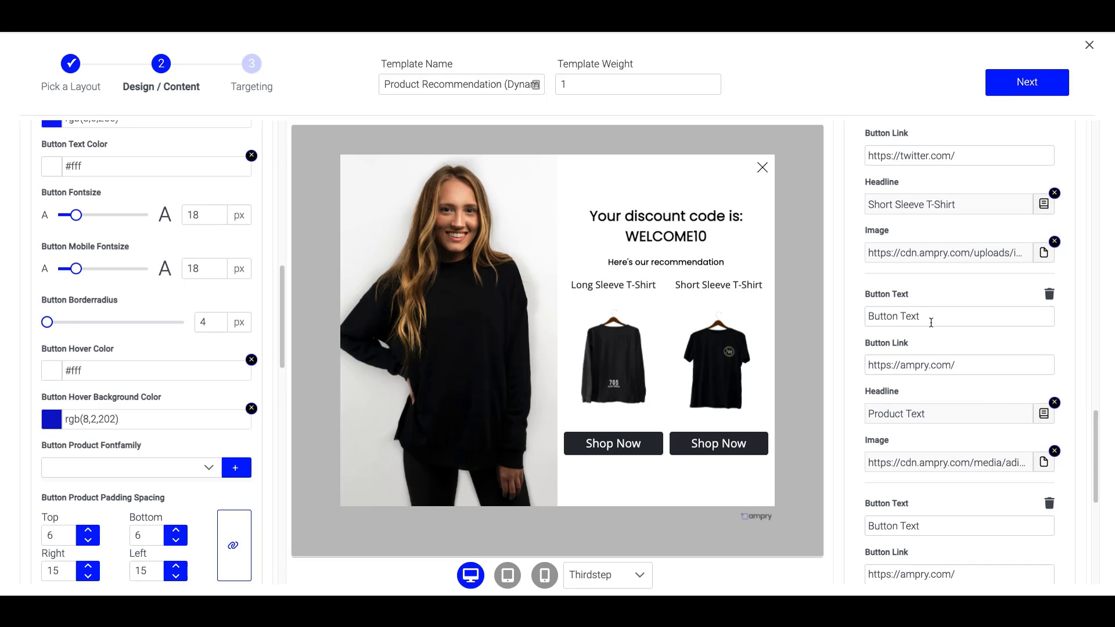
pyautogui.doubleClick(916, 316)
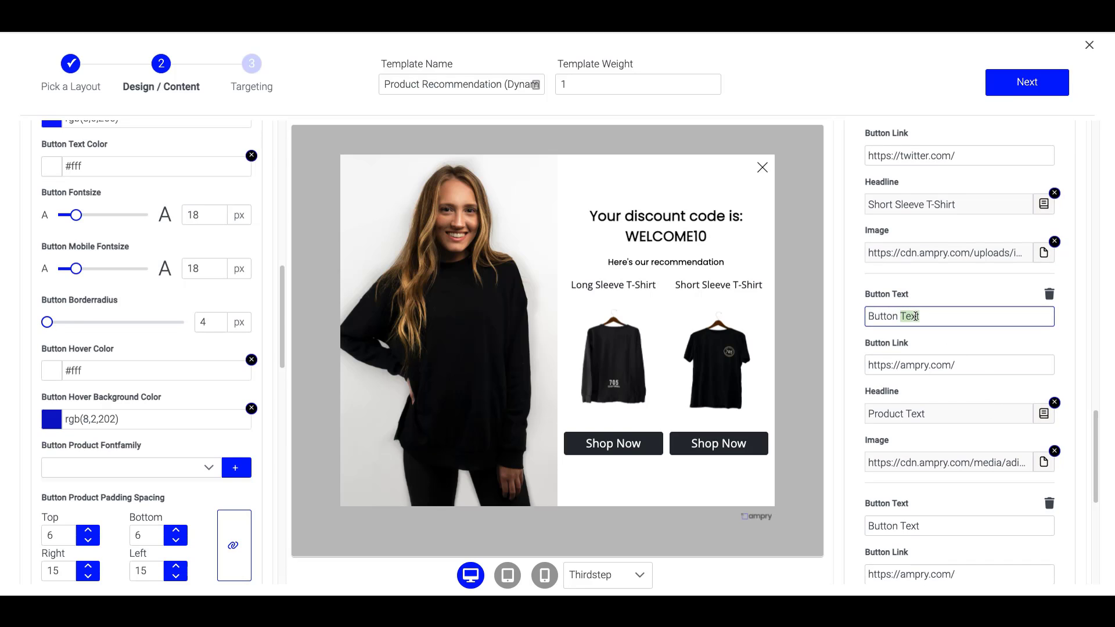
pyautogui.tripleClick(915, 316)
pyautogui.write('Shop Now')
pyautogui.click(966, 364)
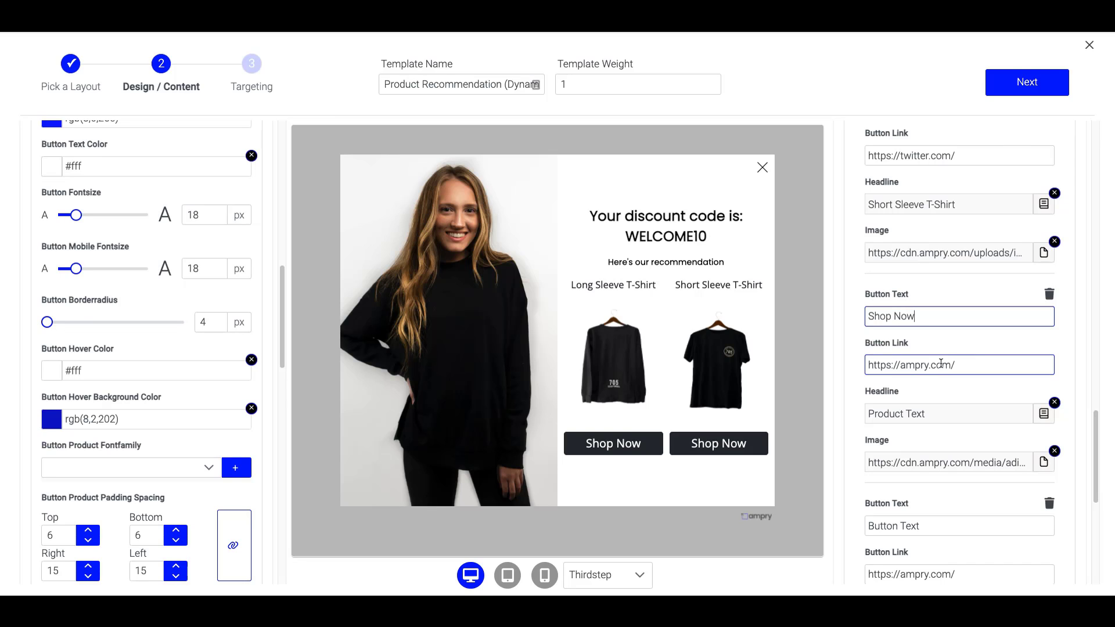
# Change the third recommended product's headline to "Water Bottle".
pyautogui.click(1006, 418)
pyautogui.doubleClick(350, 315)
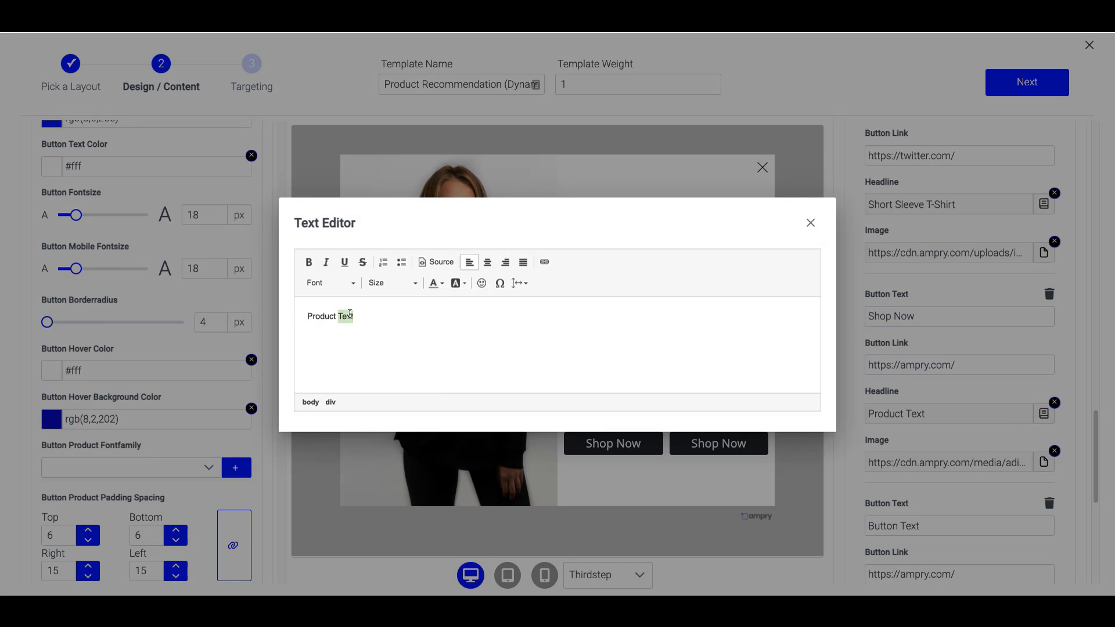
pyautogui.hotkey('ctrl', 'a')
pyautogui.write('Water Bottle')
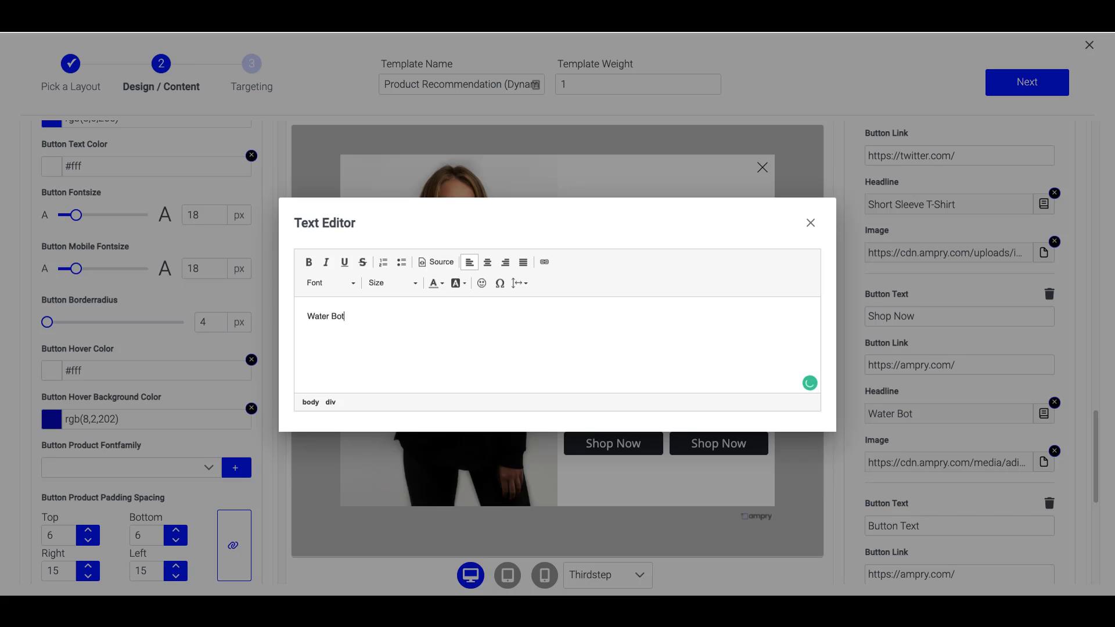
pyautogui.click(835, 479)
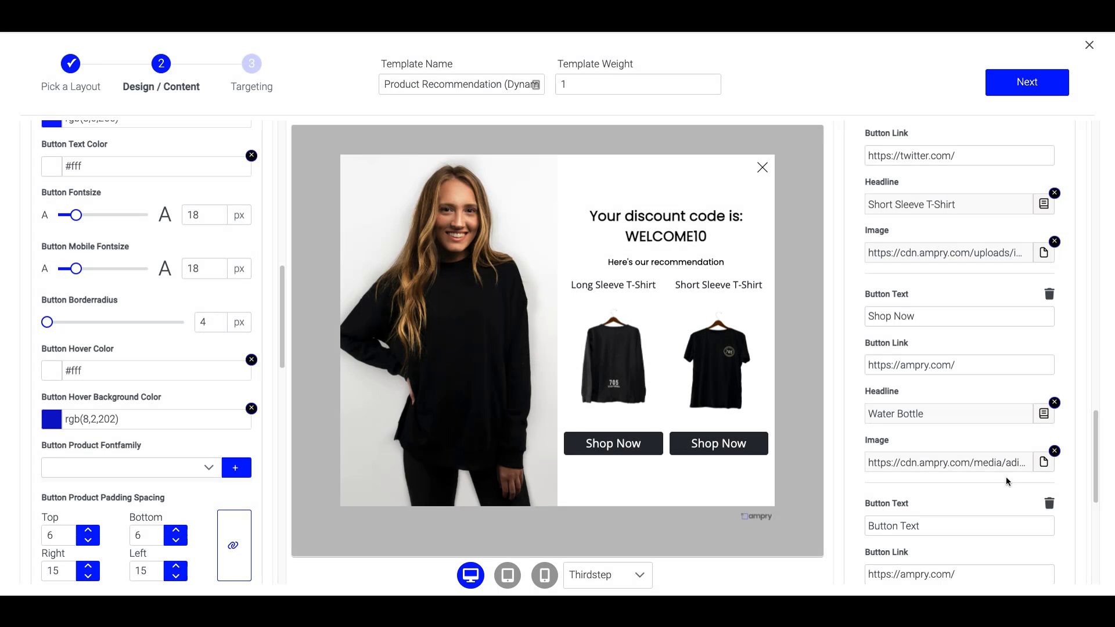
# Set the third recommended product's image to the black water bottle in the second row of My Library.
pyautogui.click(1044, 462)
pyautogui.click(112, 127)
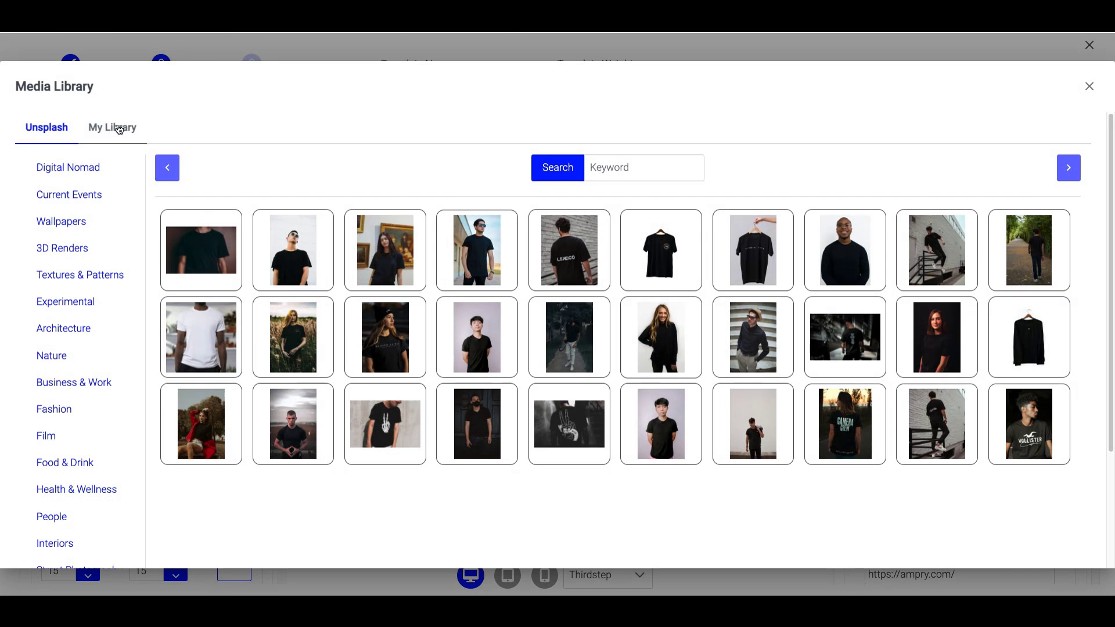
pyautogui.click(261, 350)
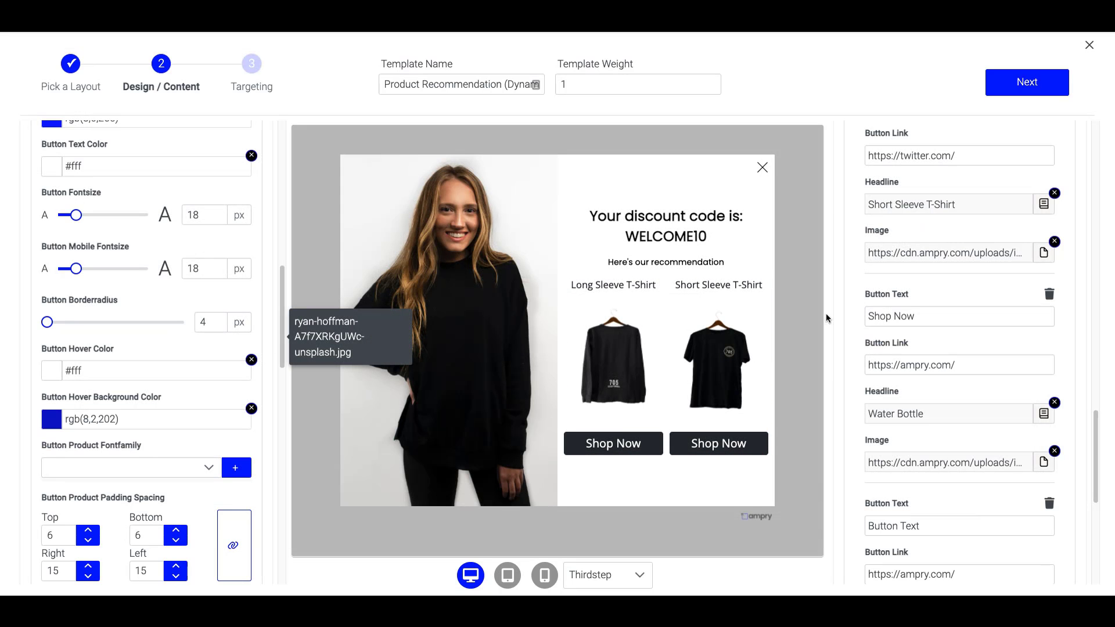
pyautogui.click(924, 362)
pyautogui.click(953, 383)
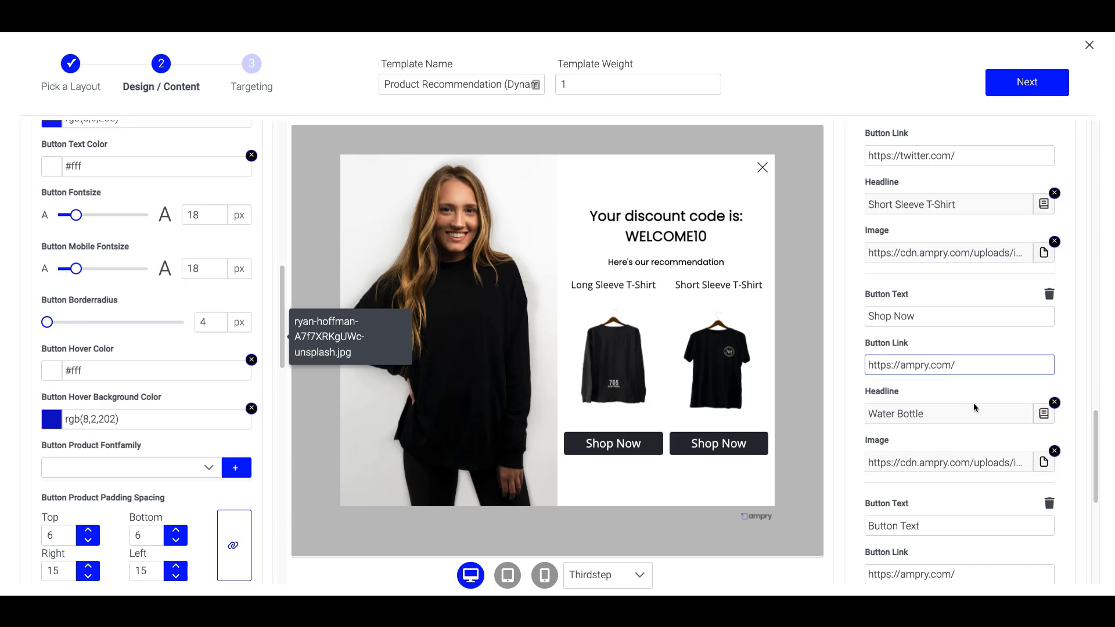
# Set the fourth recommended product's button text to "Shop Now".
pyautogui.scroll(-2, 928, 430)
pyautogui.click(916, 444)
pyautogui.hotkey('ctrl', 'a')
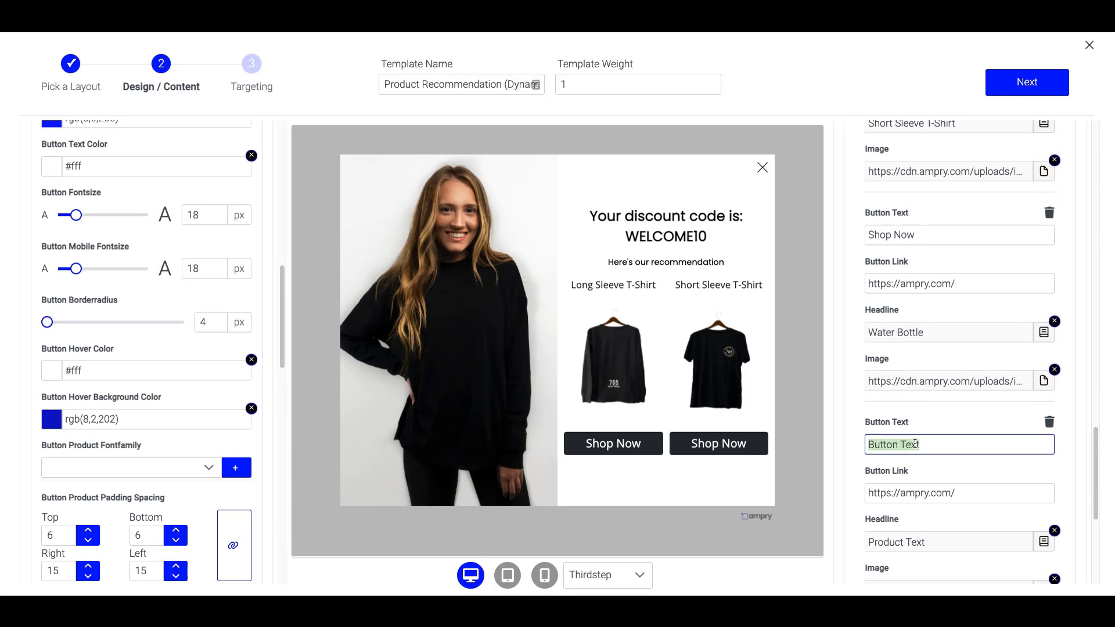
pyautogui.write('Shop Now')
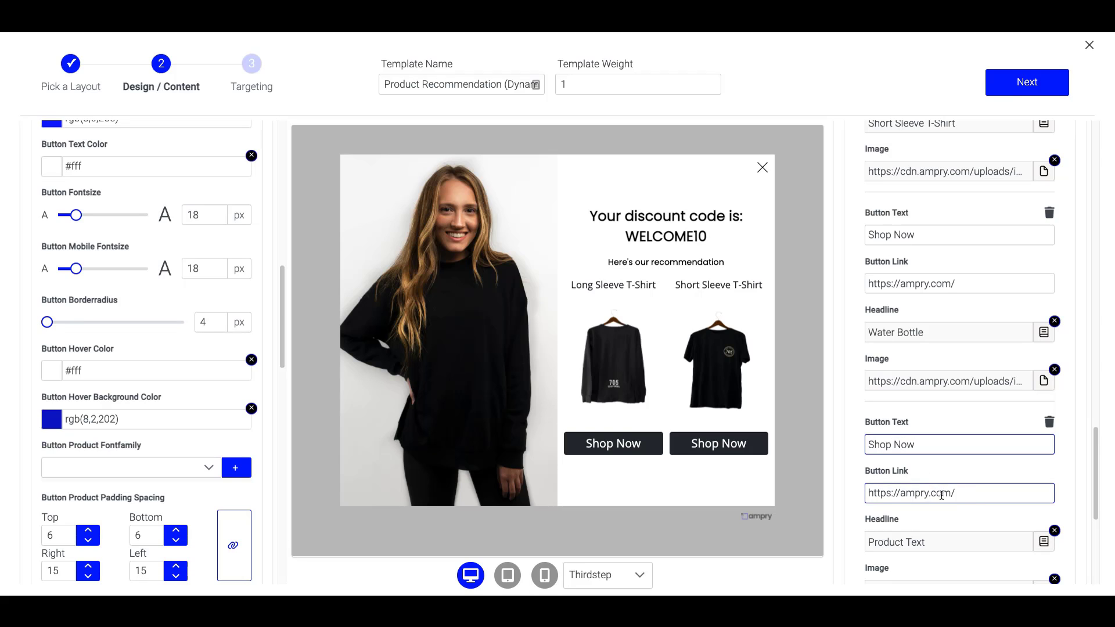
# Change the fourth recommended product's headline to "Beanie".
pyautogui.scroll(-2, 942, 495)
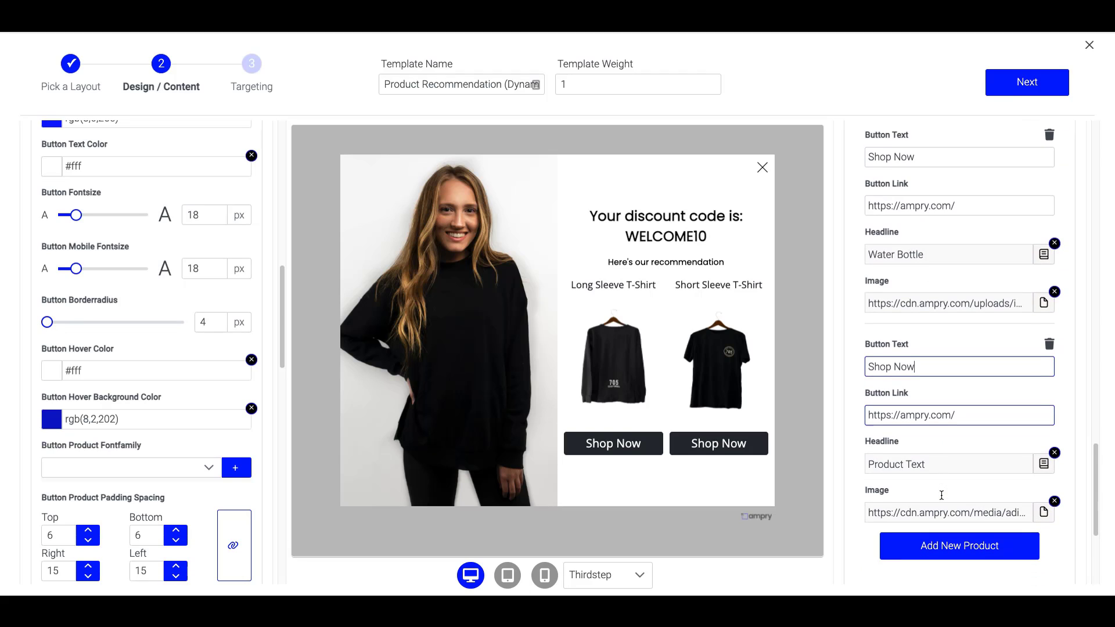
pyautogui.click(957, 465)
pyautogui.tripleClick(409, 327)
pyautogui.write('Beanie')
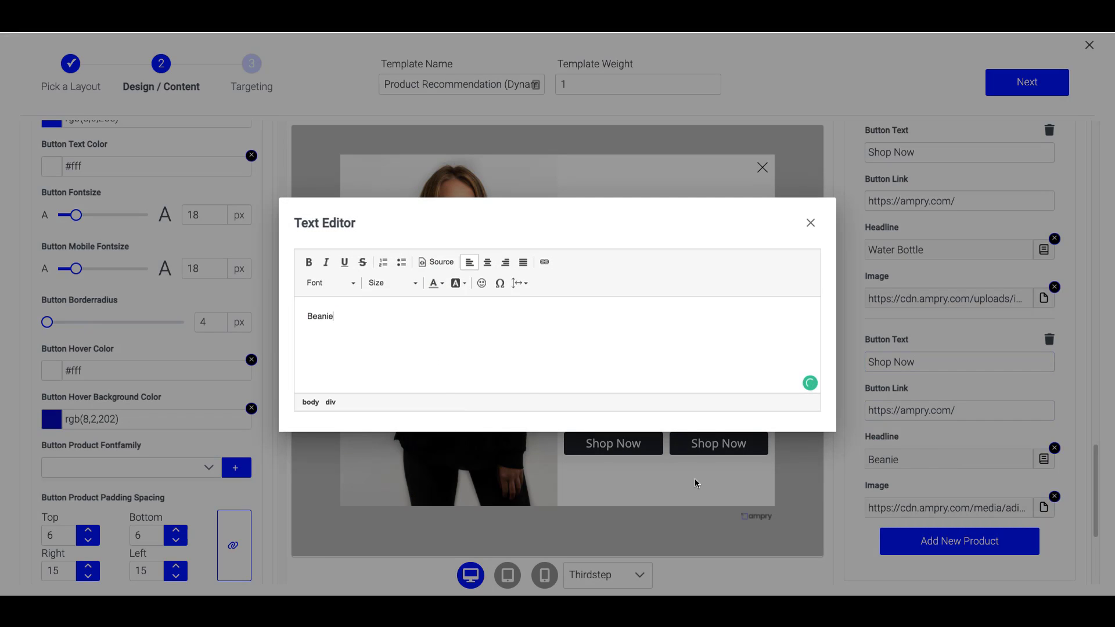
pyautogui.click(921, 483)
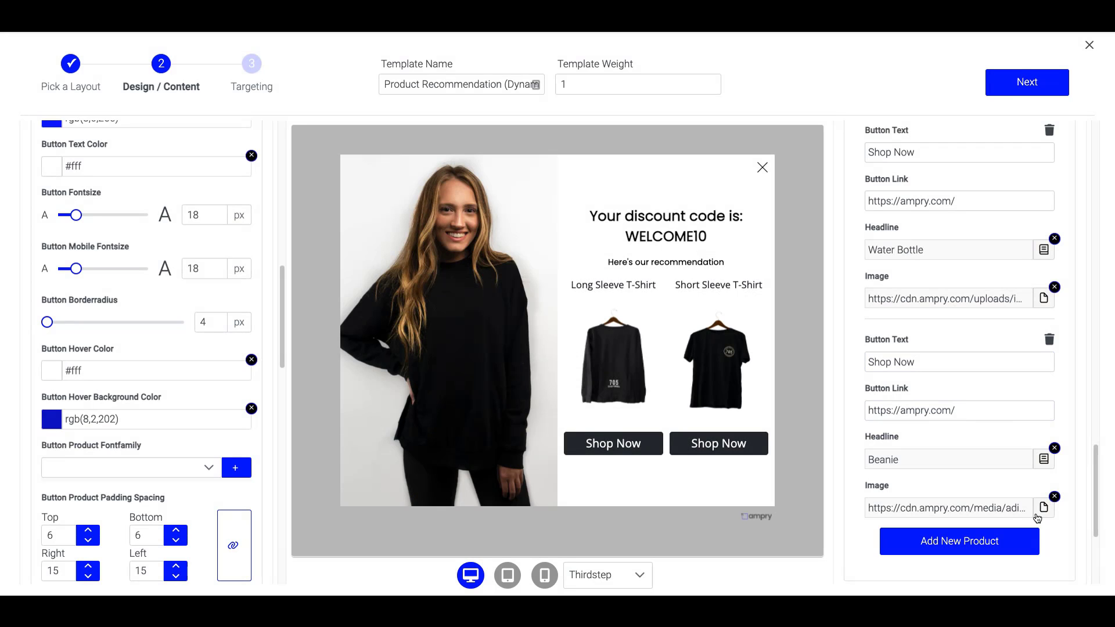
# Set the fourth recommended product's image to the black beanie from My Library.
pyautogui.click(1043, 507)
pyautogui.click(125, 131)
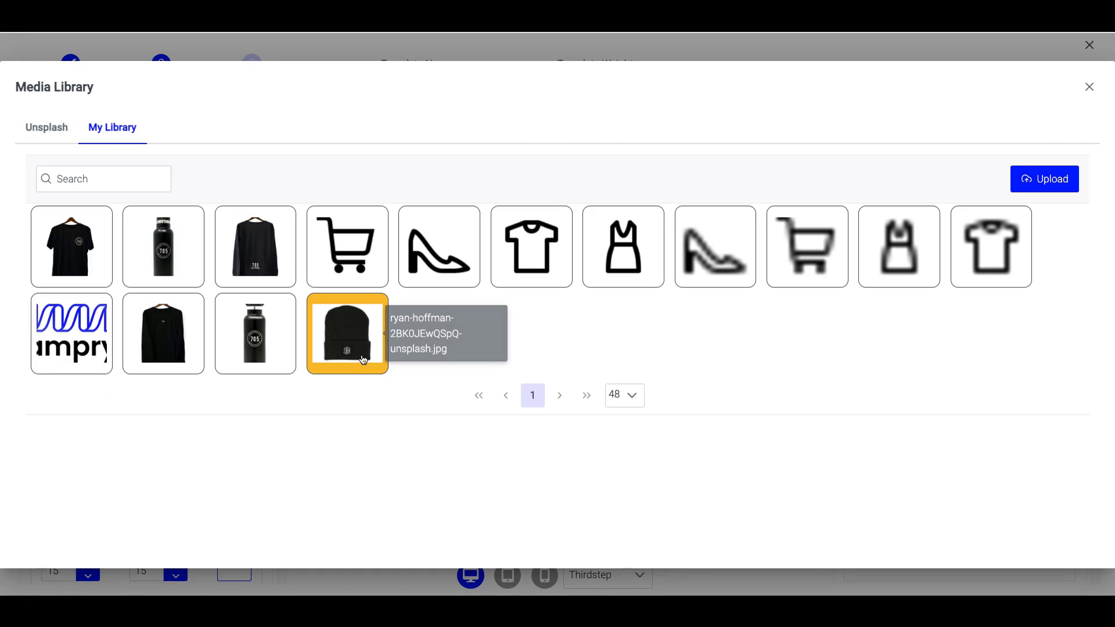
pyautogui.click(352, 344)
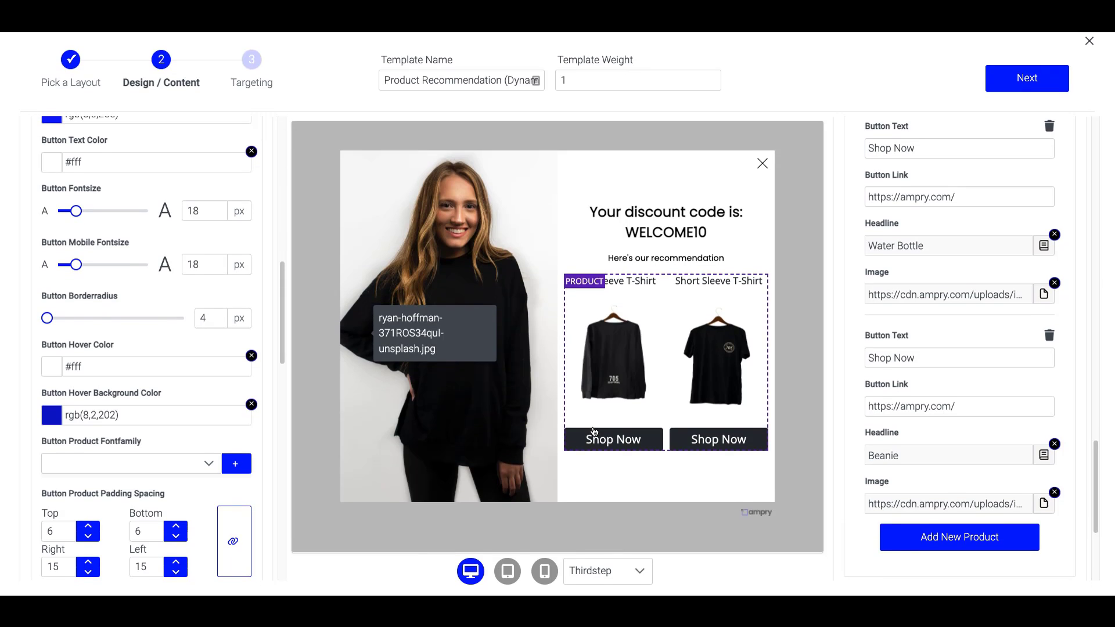
# Preview the first step on mobile and replace the mobile image with the medium-size Unsplash photo of the smiling woman in a black sweater.
pyautogui.scroll(15, 1052, 378)
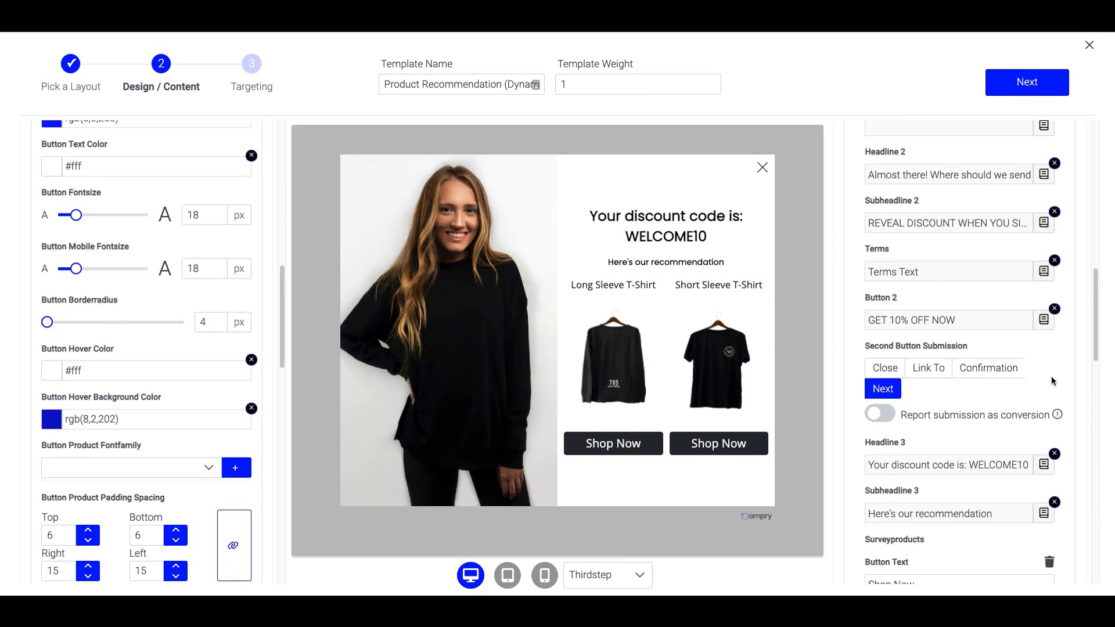
pyautogui.scroll(6, 1053, 381)
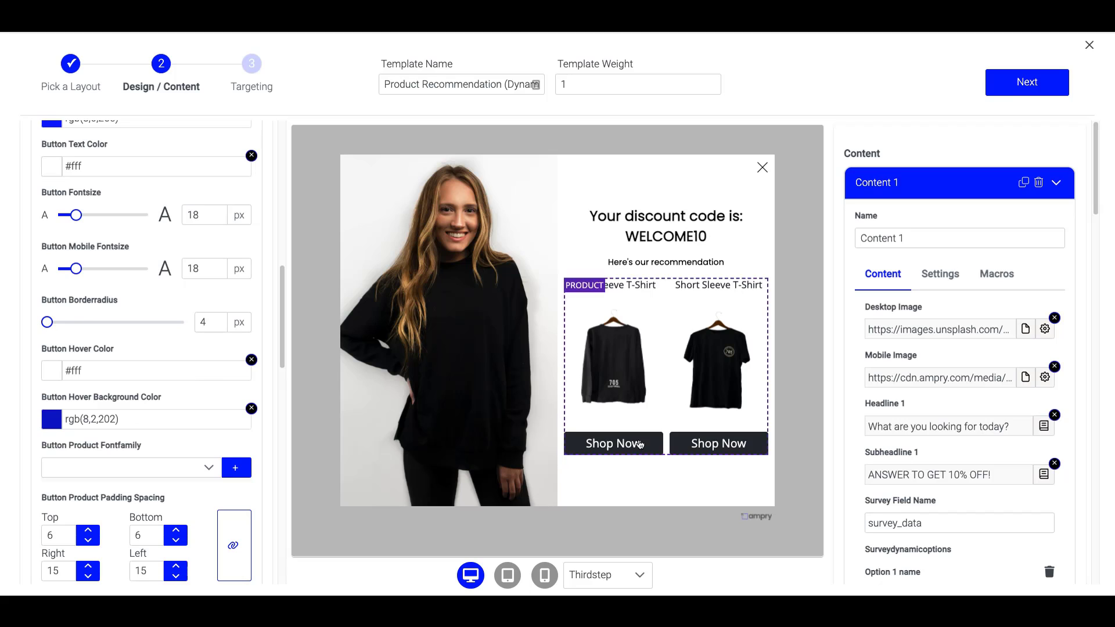
pyautogui.click(546, 575)
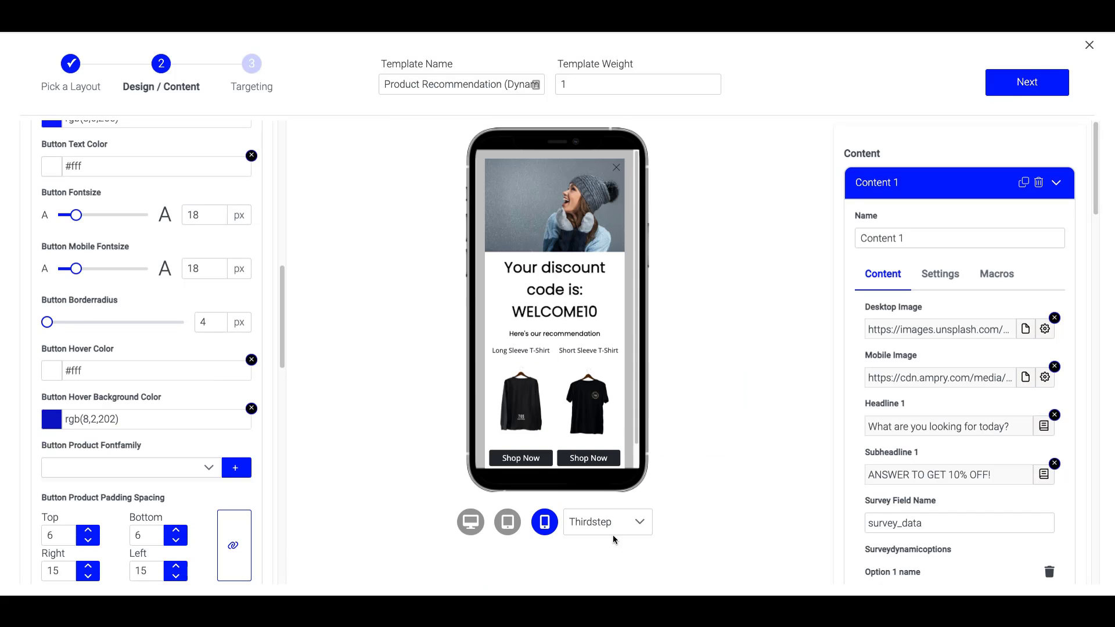
pyautogui.click(642, 521)
pyautogui.click(609, 439)
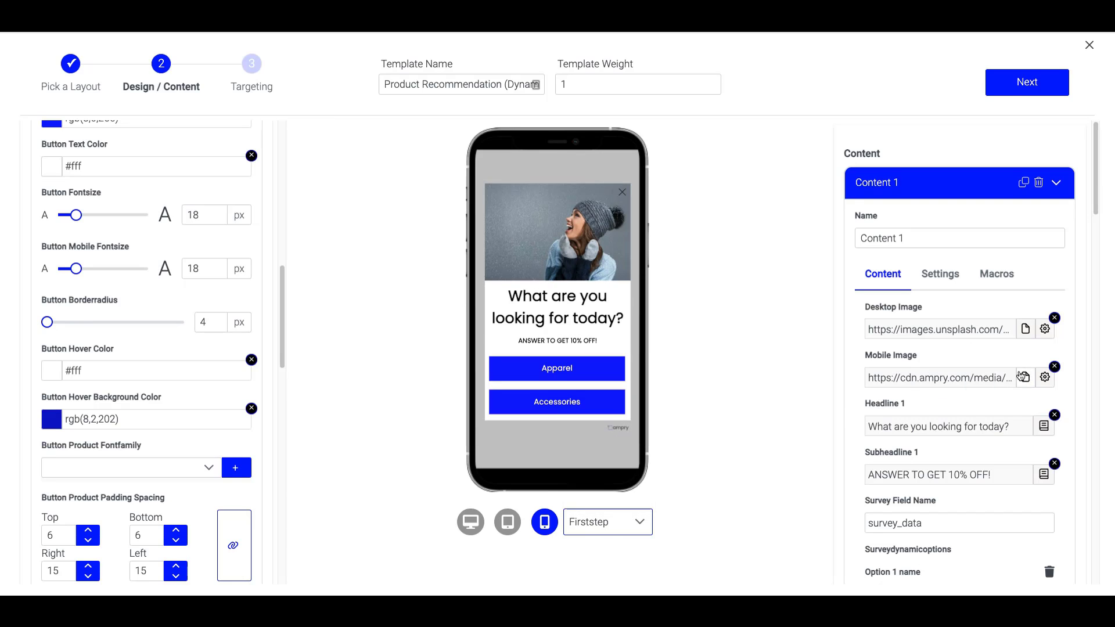
pyautogui.click(1025, 377)
pyautogui.click(643, 360)
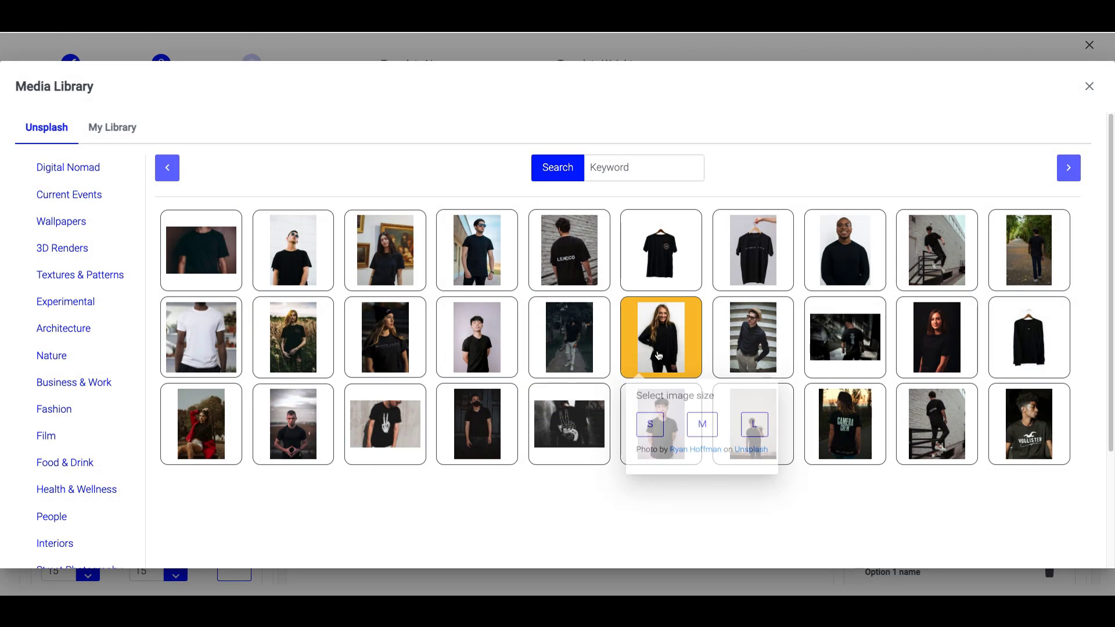
pyautogui.click(701, 428)
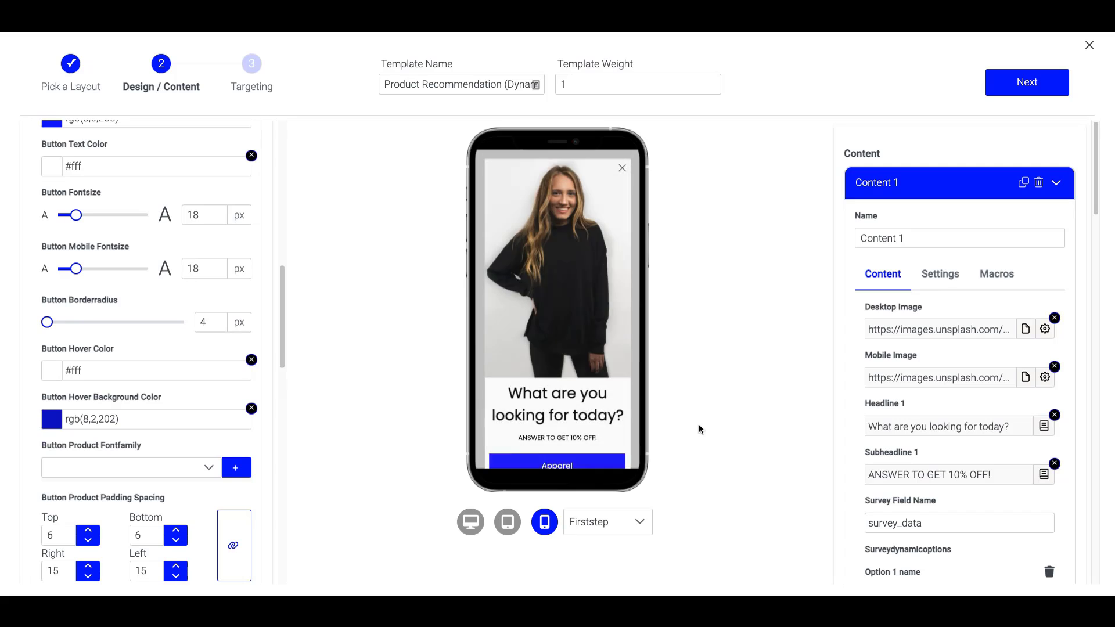
# Switch the mobile image's height unit to pixels and set its height to 150 px.
pyautogui.click(1044, 377)
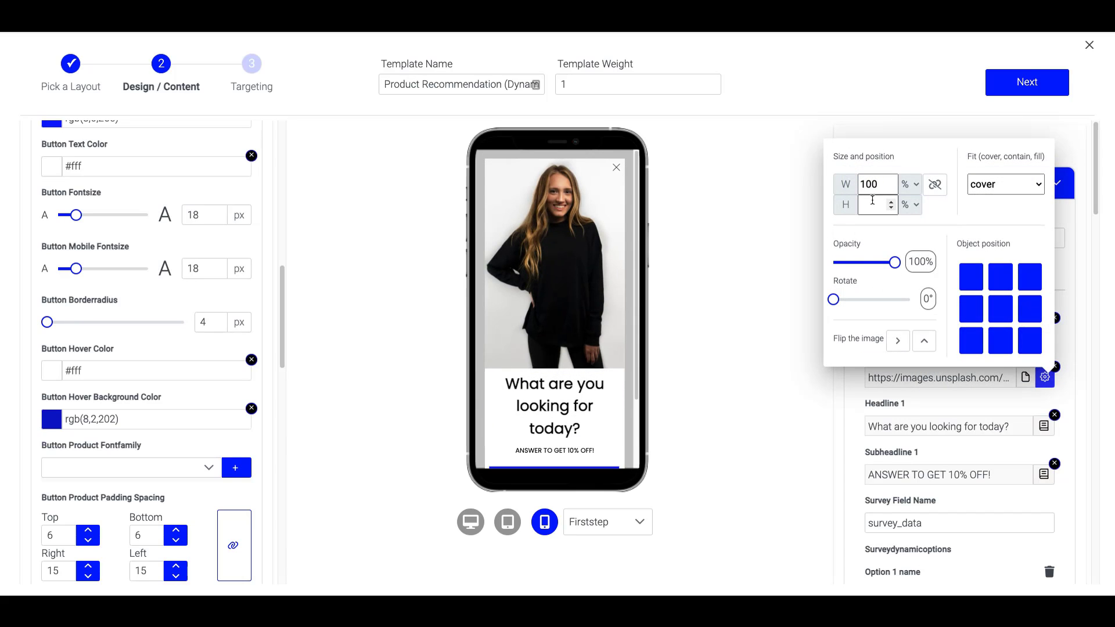
pyautogui.click(917, 205)
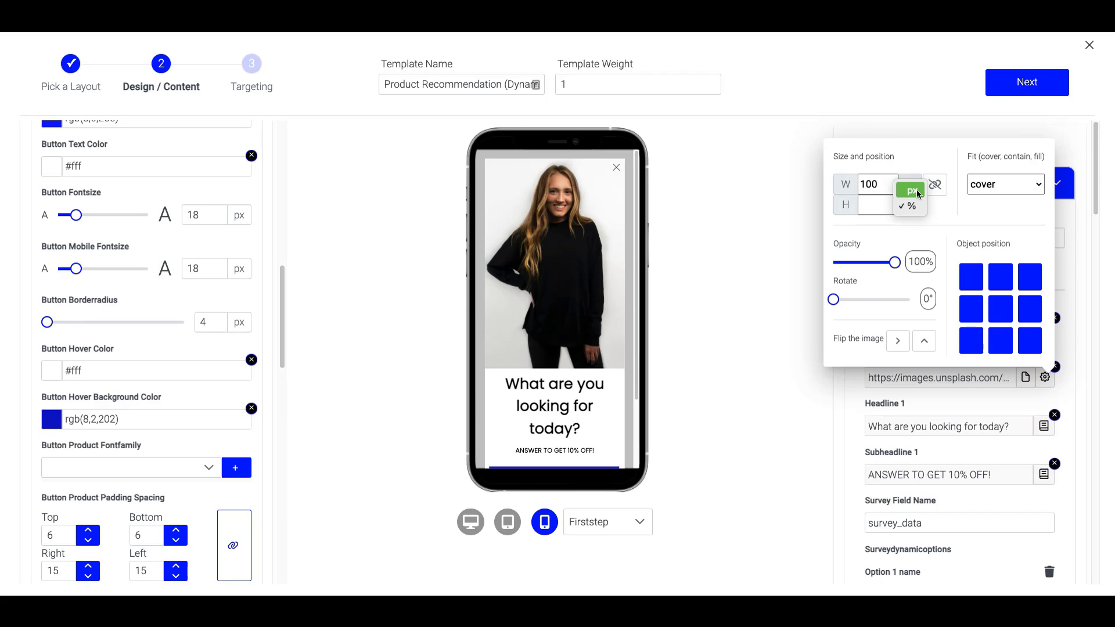
pyautogui.click(912, 191)
pyautogui.click(878, 204)
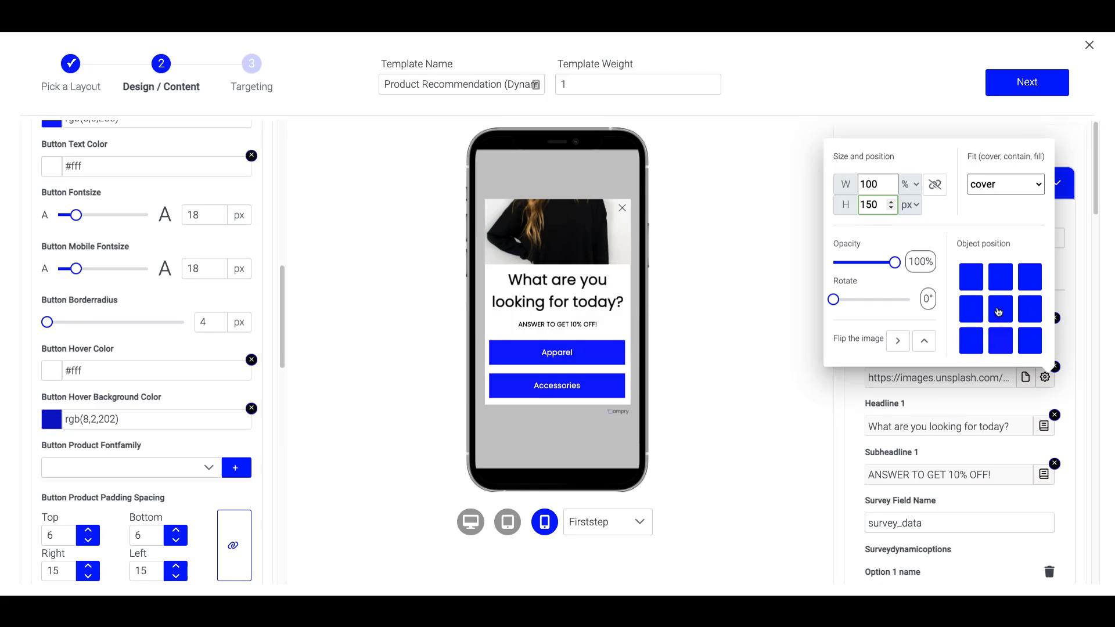
# Try mobile image heights of 200 px and 250 px.
pyautogui.doubleClick(872, 205)
pyautogui.write('200')
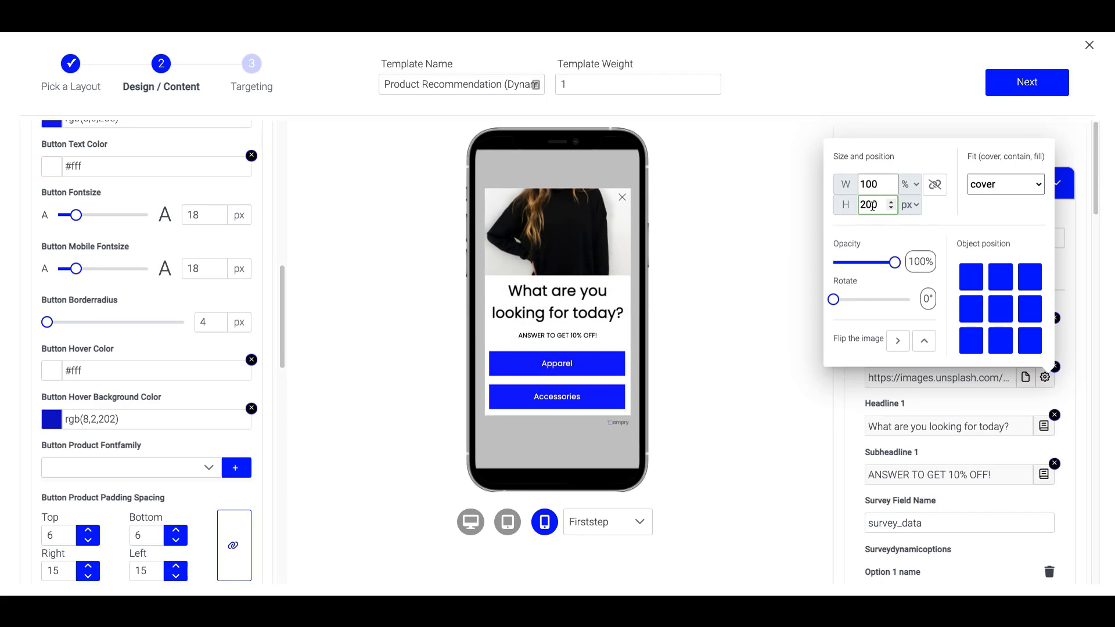
pyautogui.press('BackSpace')
pyautogui.press('BackSpace')
pyautogui.write('50')
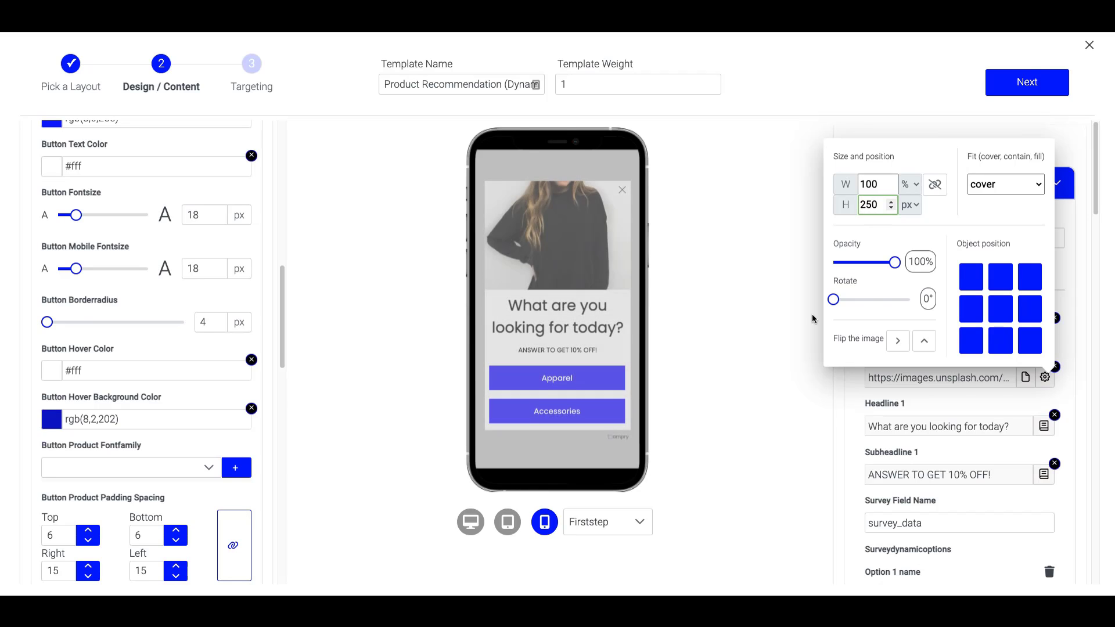
# Set the mobile image's object position to top centre and its height to 300 px.
pyautogui.click(1006, 284)
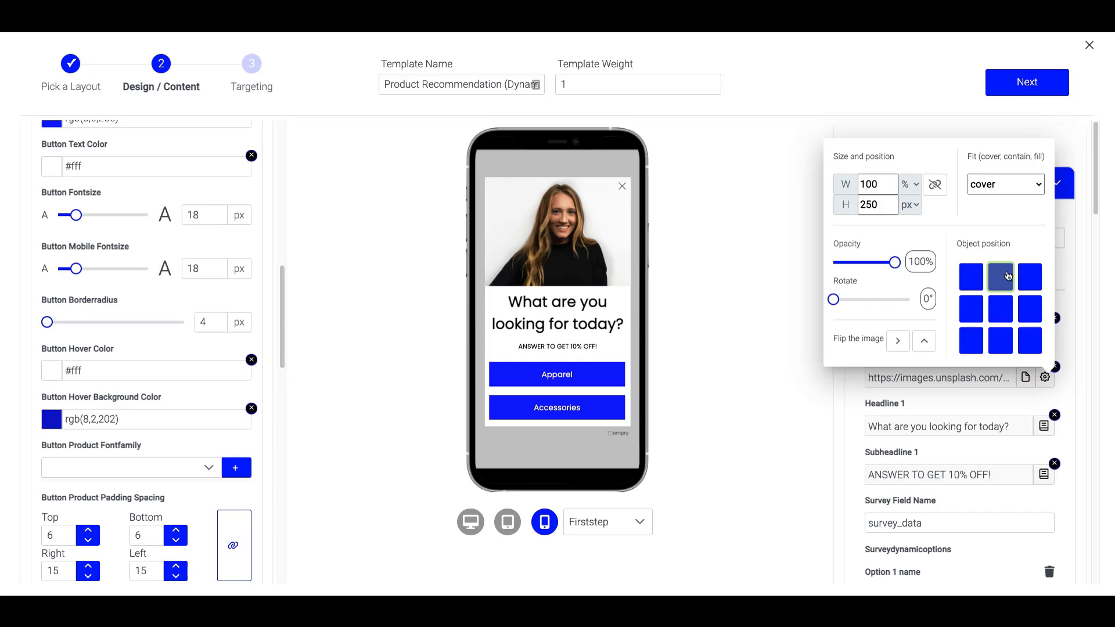
pyautogui.doubleClick(877, 205)
pyautogui.write('300')
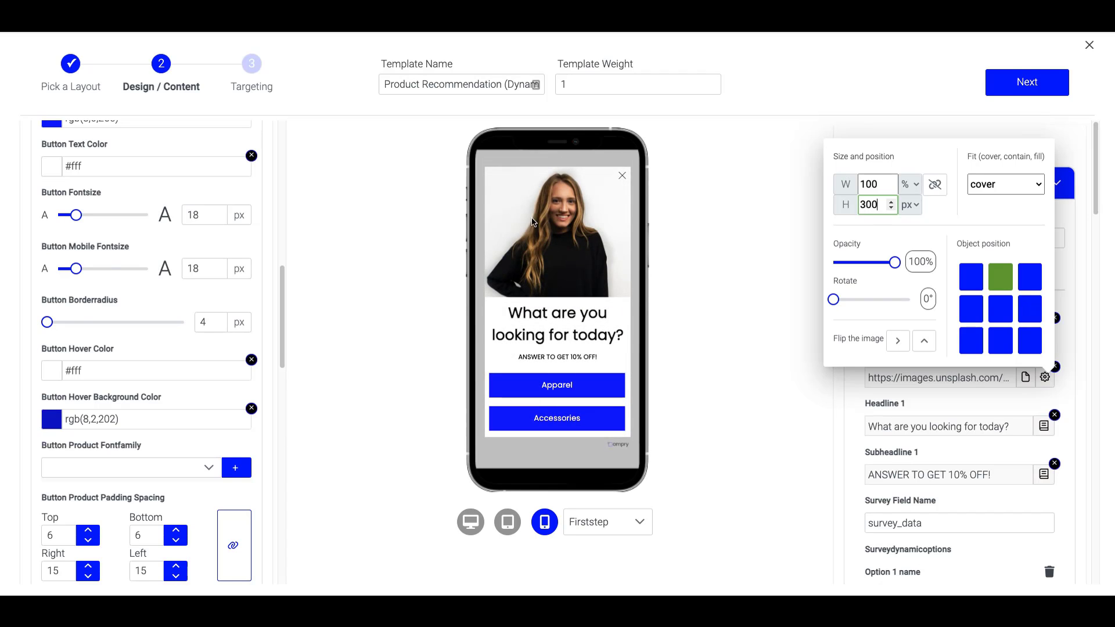
pyautogui.click(746, 401)
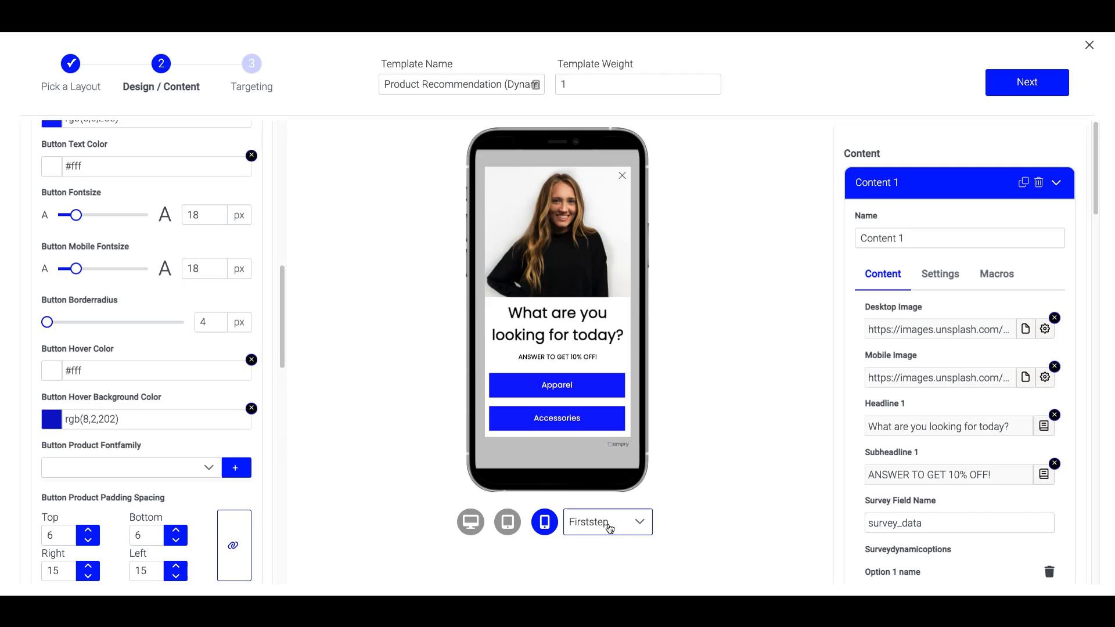
# Preview the second step on mobile and reduce the headline's mobile font size to 22 px.
pyautogui.click(609, 526)
pyautogui.click(613, 474)
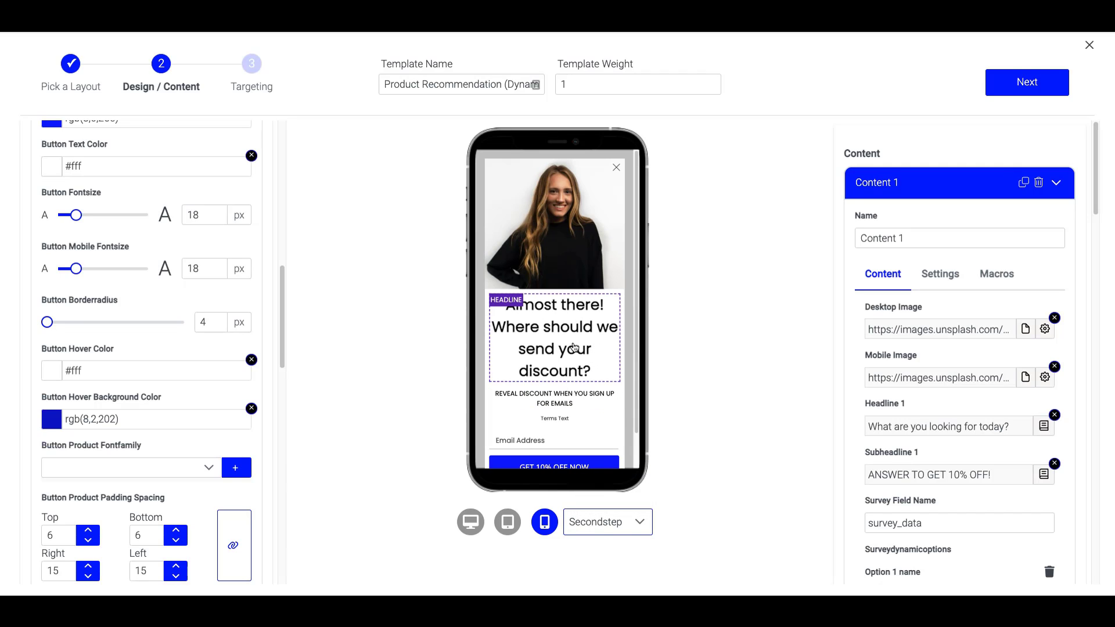
pyautogui.scroll(5, 127, 325)
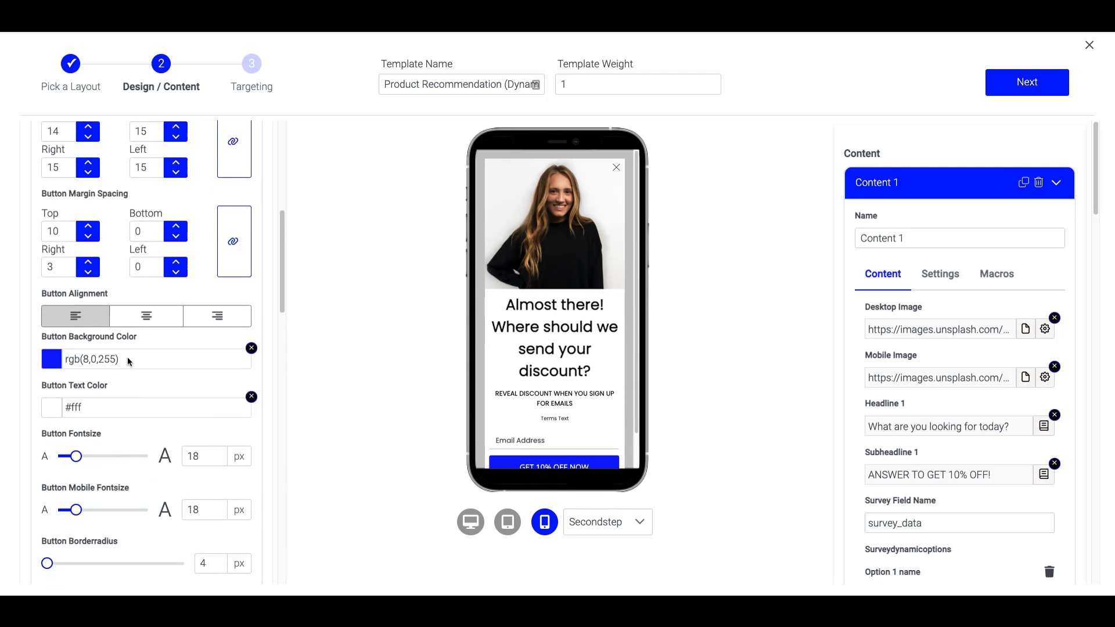
pyautogui.scroll(6, 164, 198)
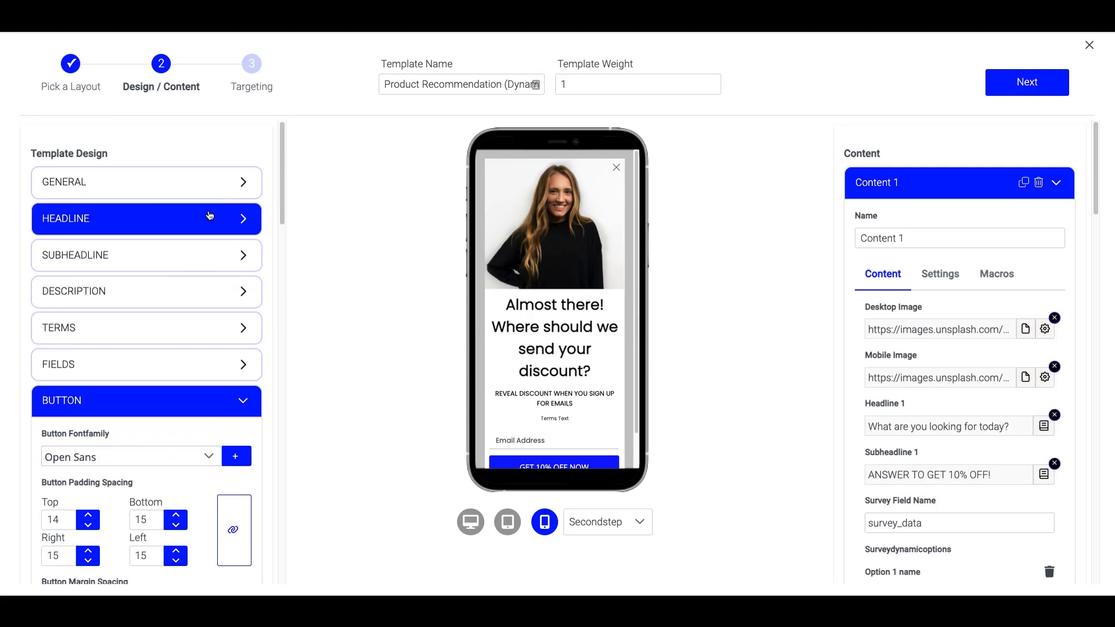
pyautogui.click(240, 224)
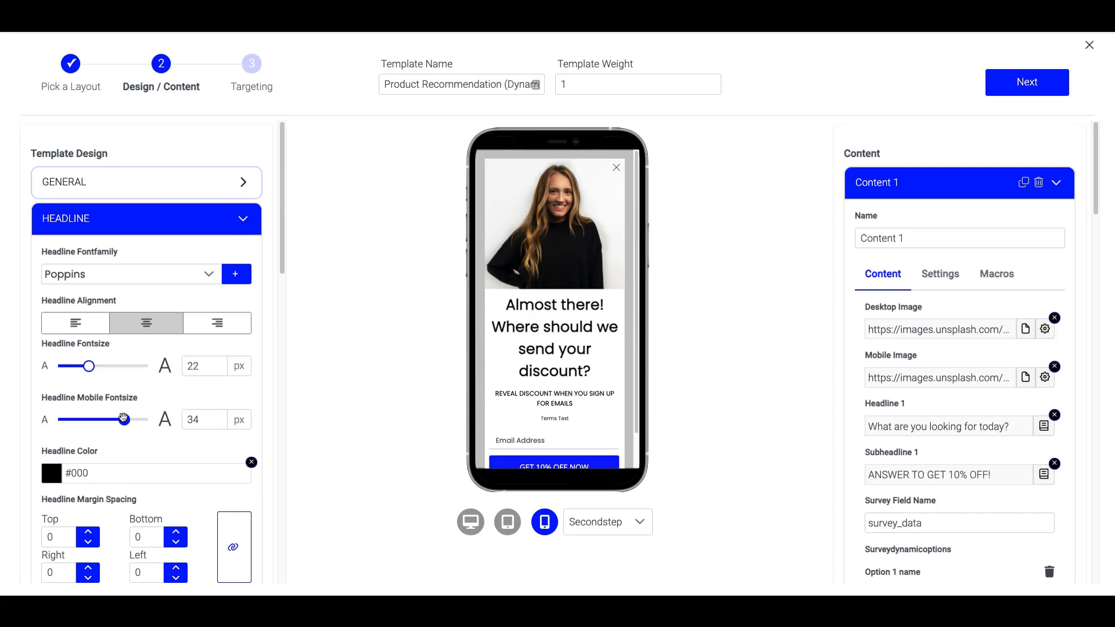
pyautogui.moveTo(124, 418); pyautogui.dragTo(88, 417)
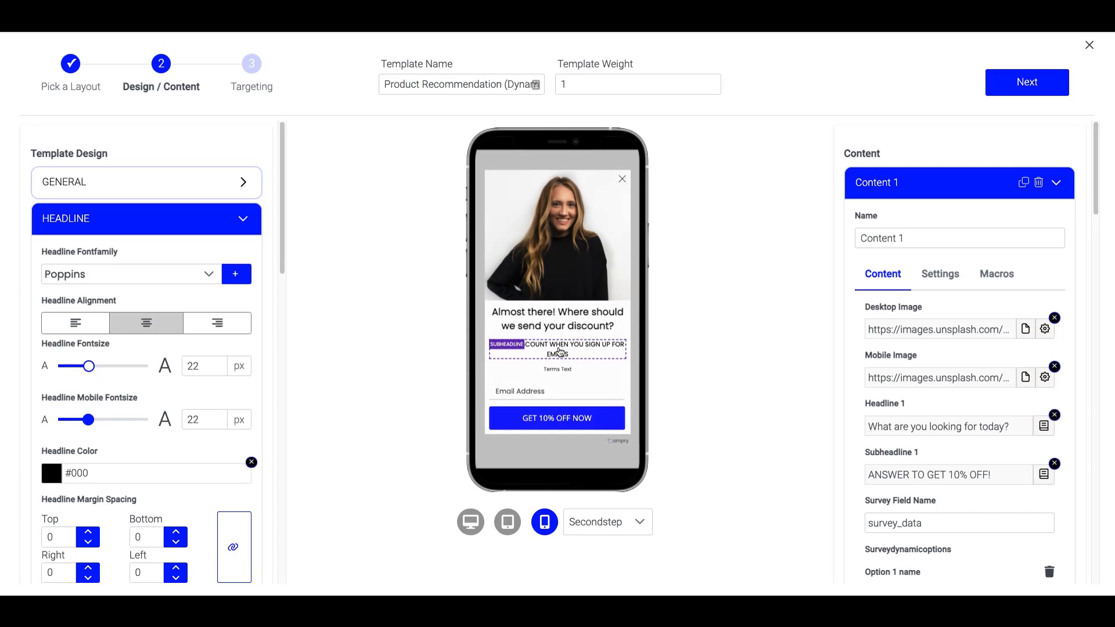
# Reduce the subheadline's mobile font size to 13 px.
pyautogui.click(244, 218)
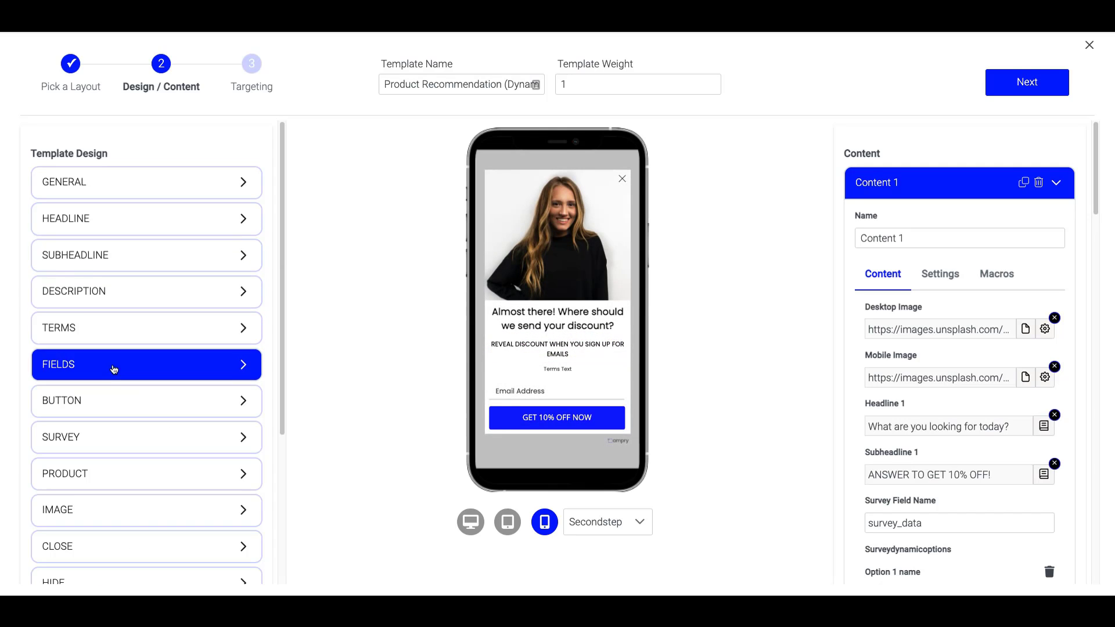
pyautogui.click(116, 265)
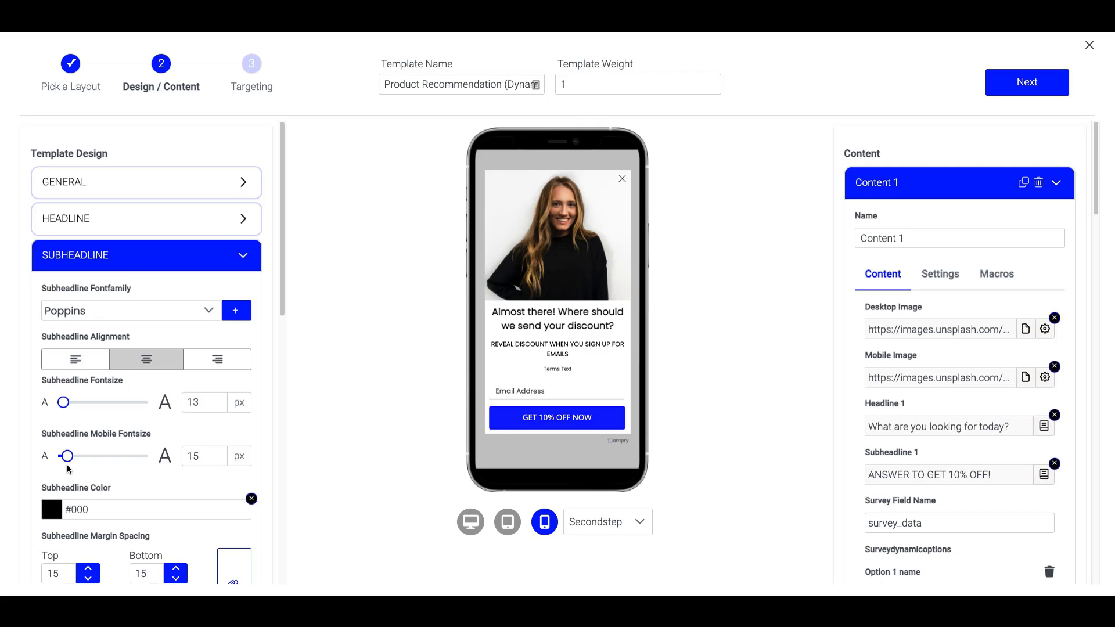
pyautogui.moveTo(66, 457); pyautogui.dragTo(65, 458)
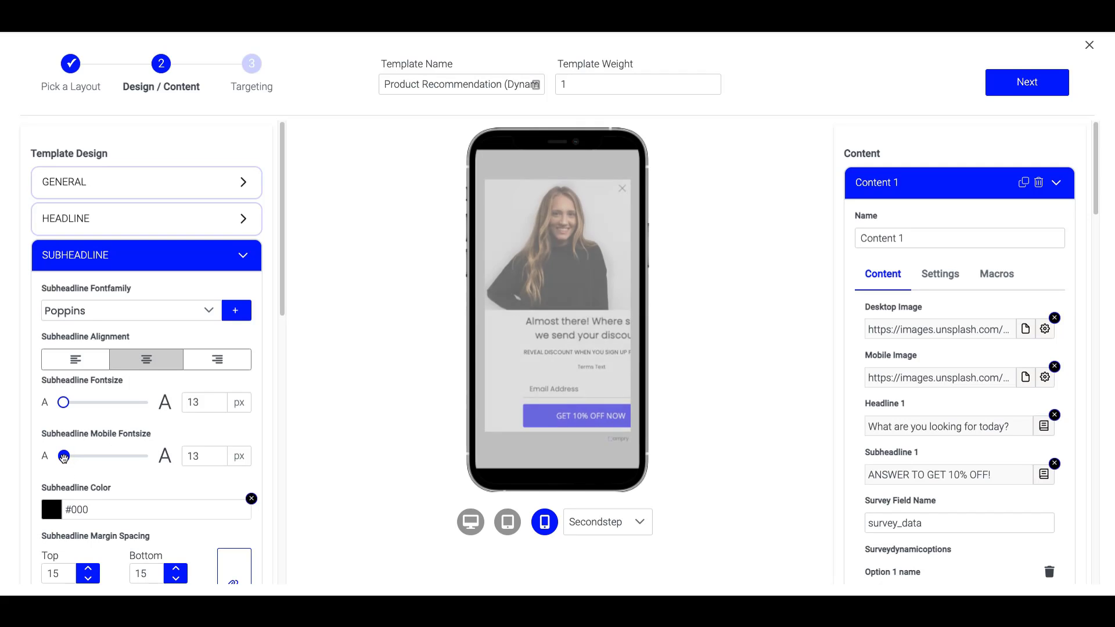
# Check the third step in the mobile preview and return to the desktop preview.
pyautogui.click(599, 526)
pyautogui.click(600, 490)
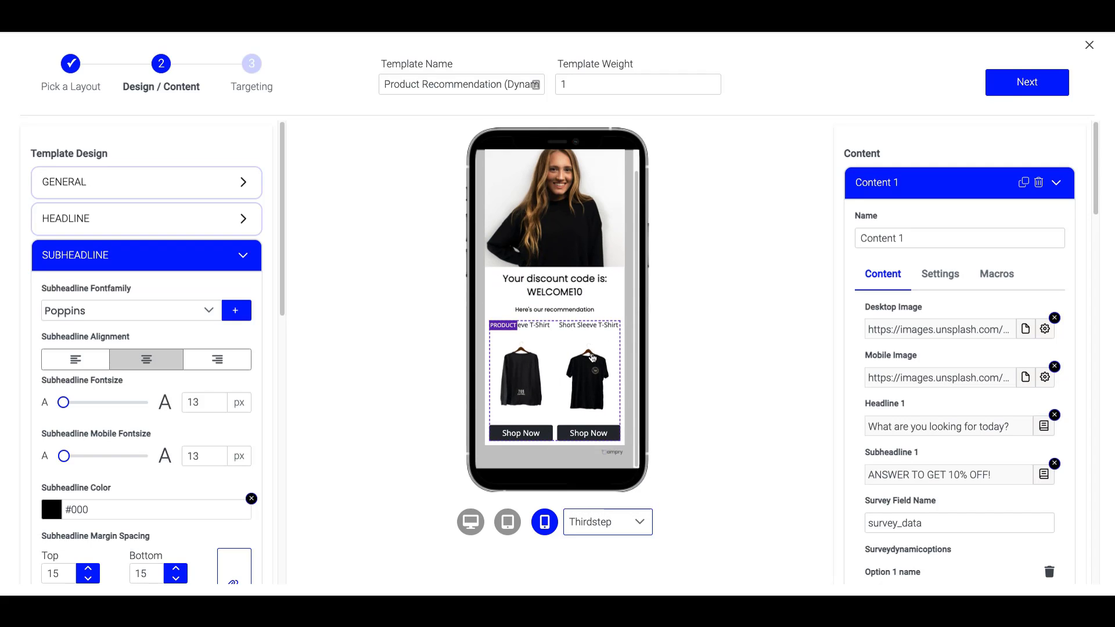
pyautogui.click(472, 525)
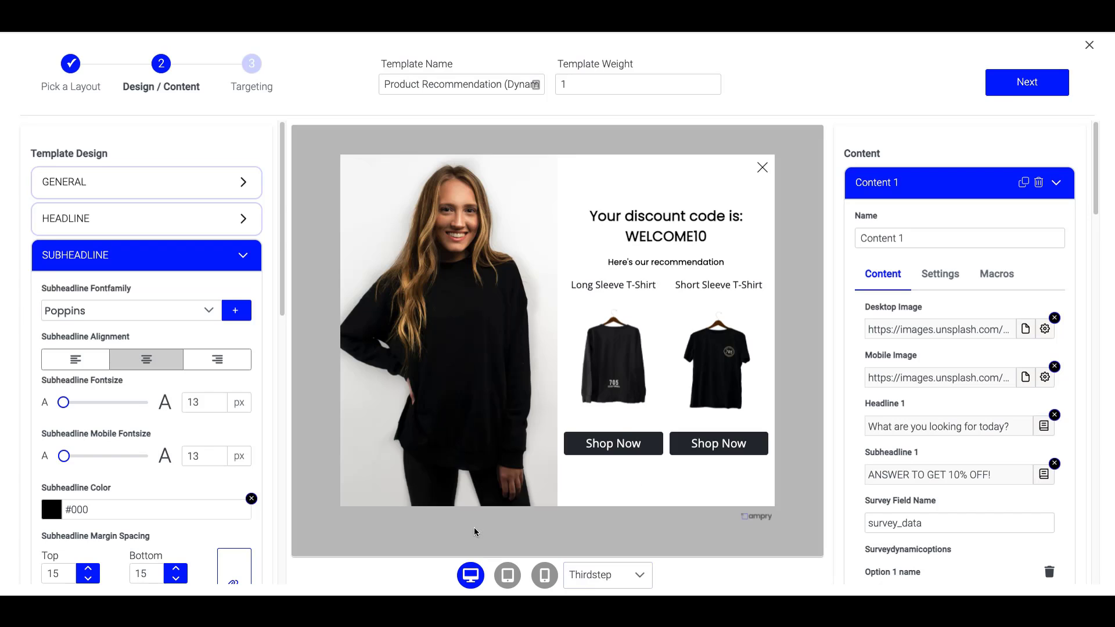